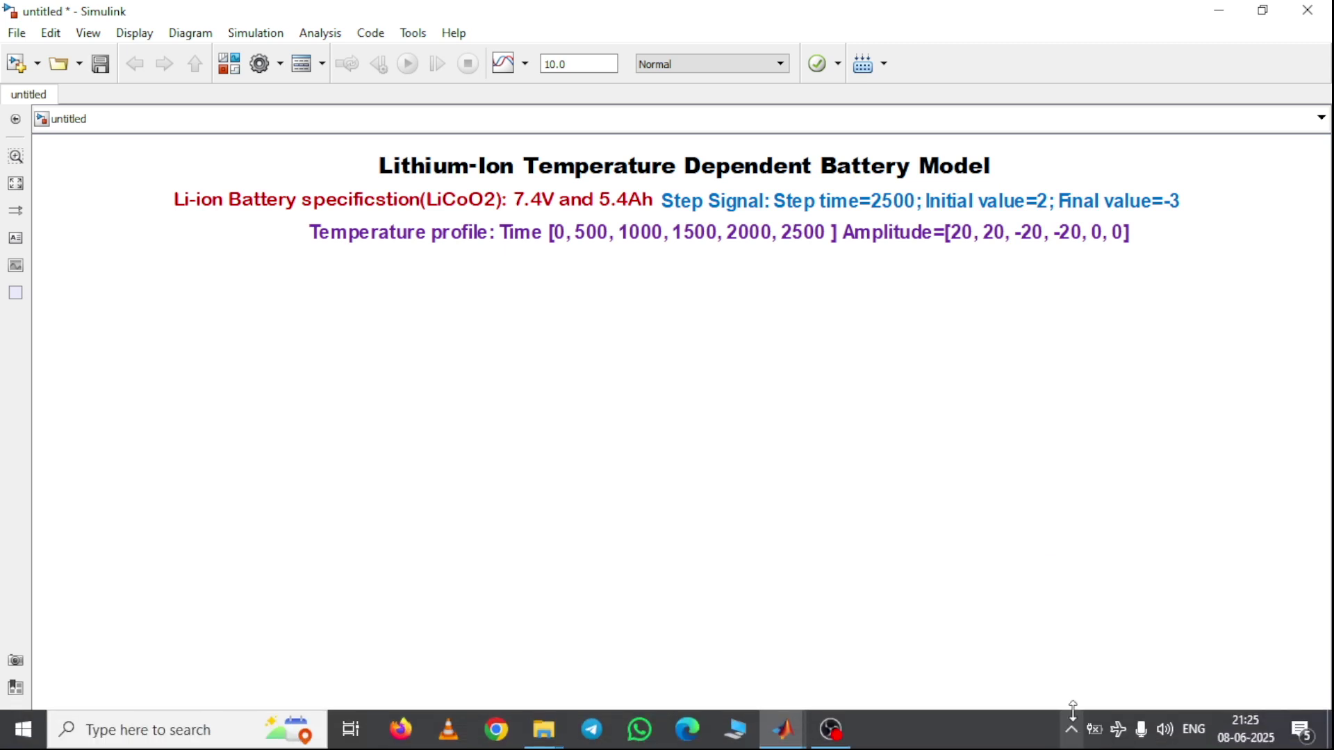
Look over the title, red battery specification and blue Step Signal annotations
mouse_move(861, 737)
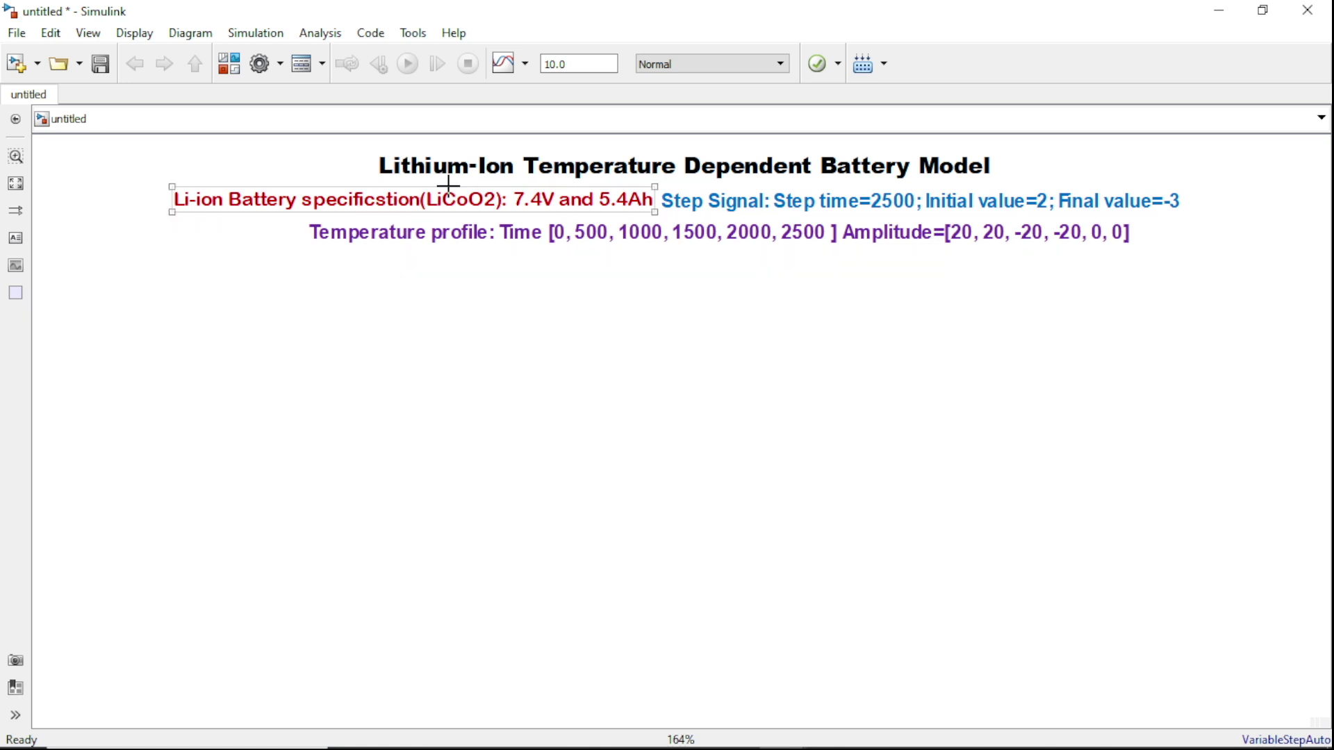
click(470, 172)
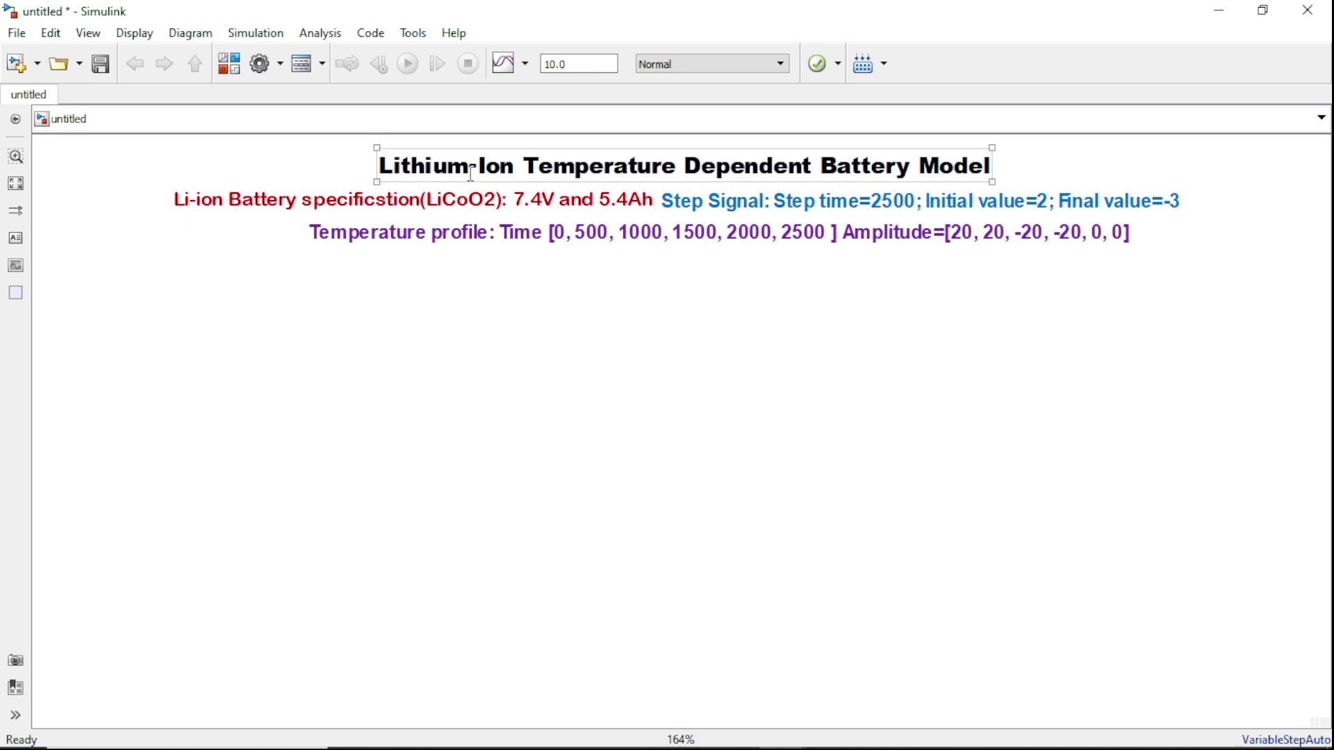
click(460, 223)
click(320, 206)
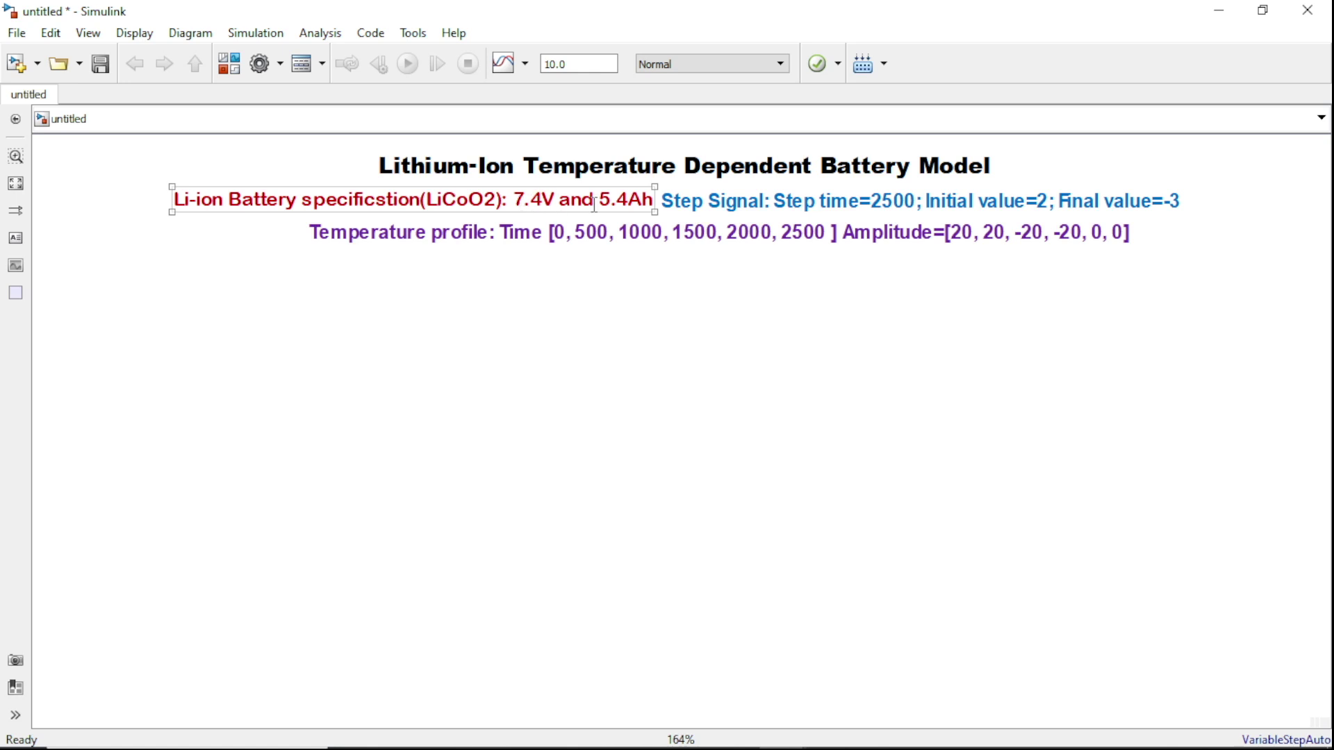
click(656, 218)
click(664, 202)
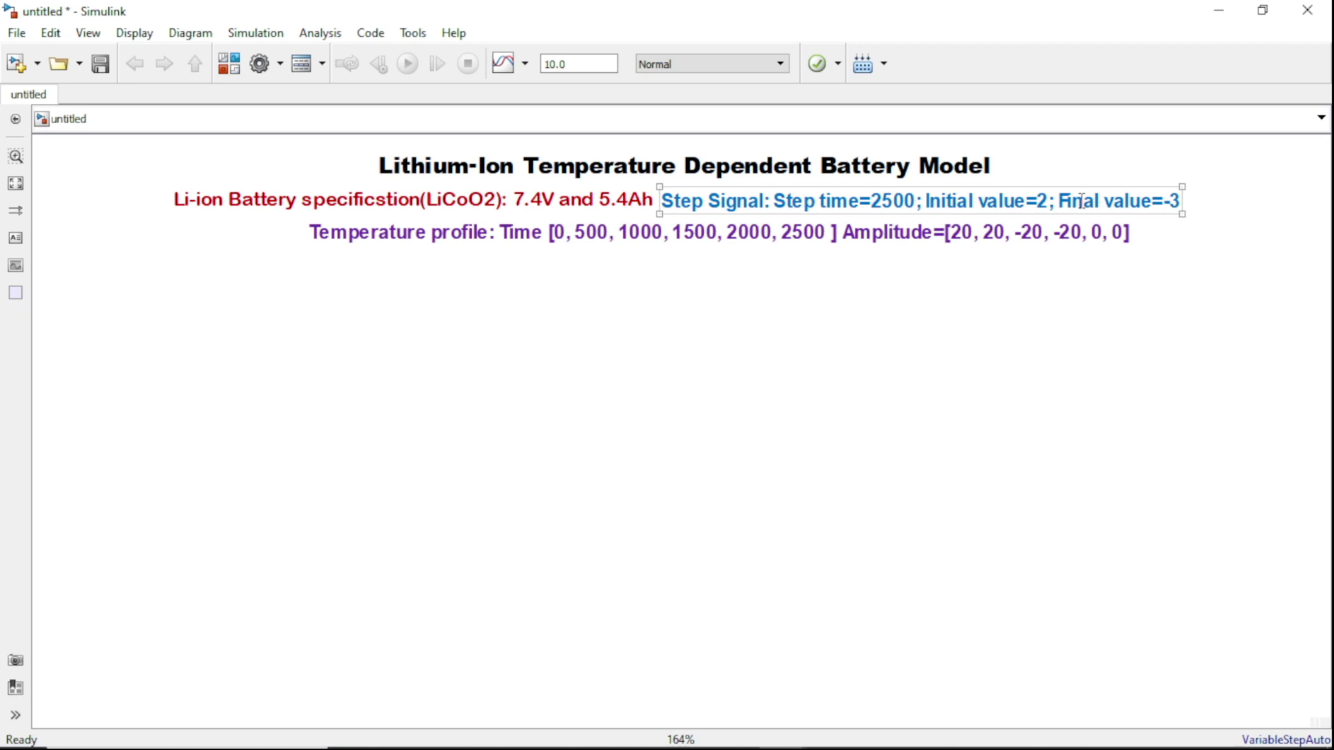
Review the purple Temperature profile annotation, then bring up the Simulink Library Browser
click(853, 298)
click(419, 240)
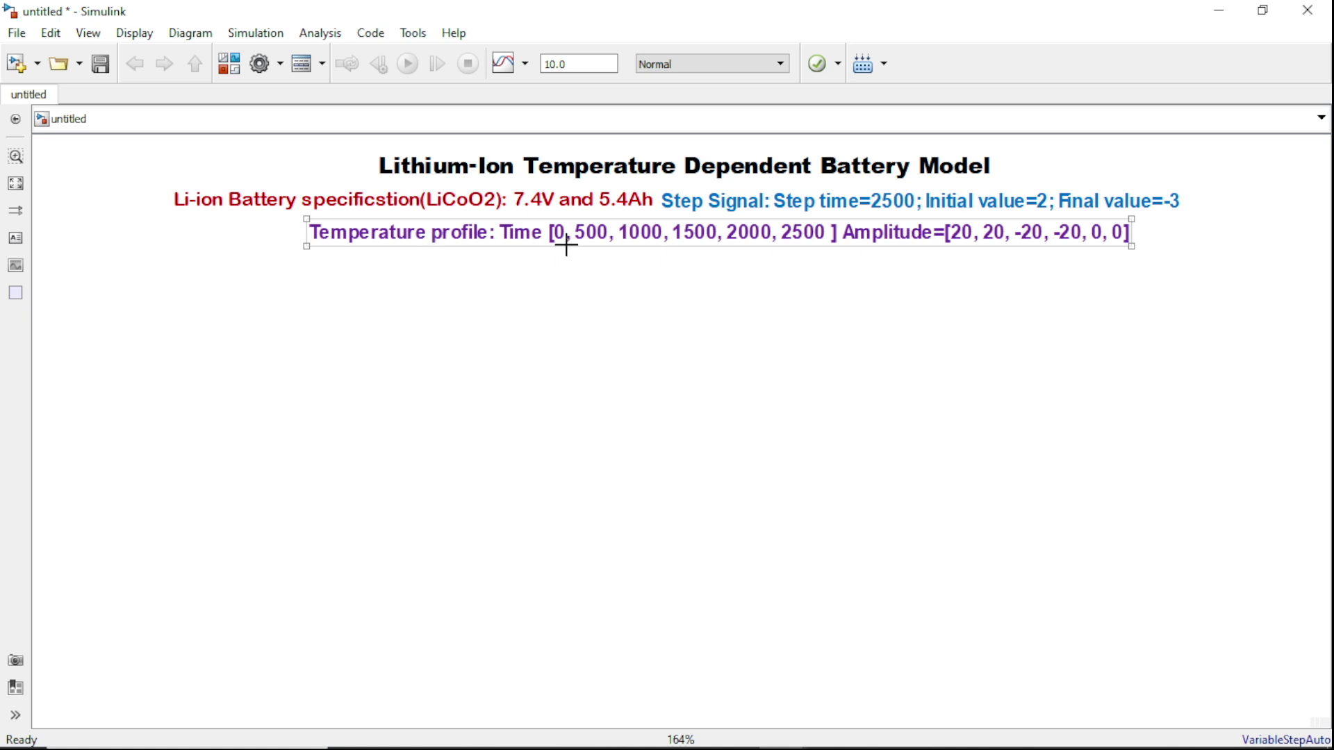
click(839, 286)
click(962, 240)
click(581, 373)
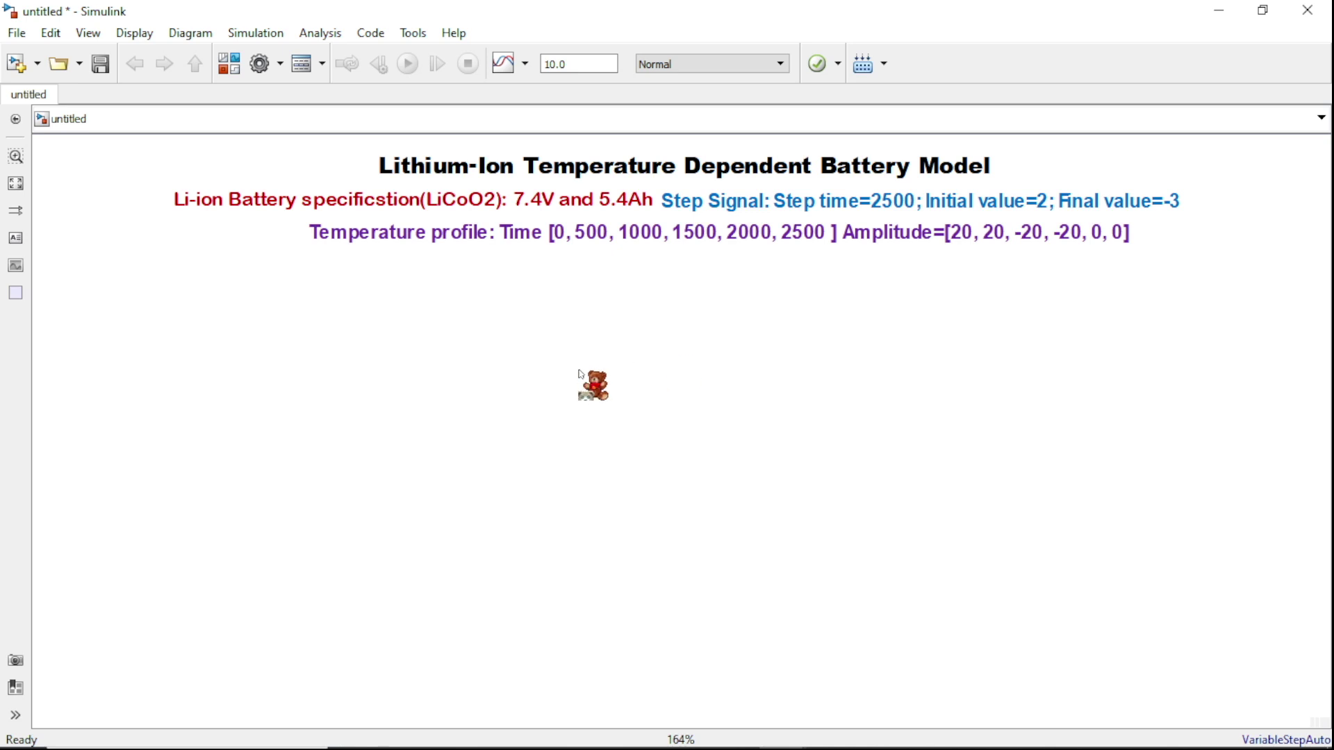
click(485, 170)
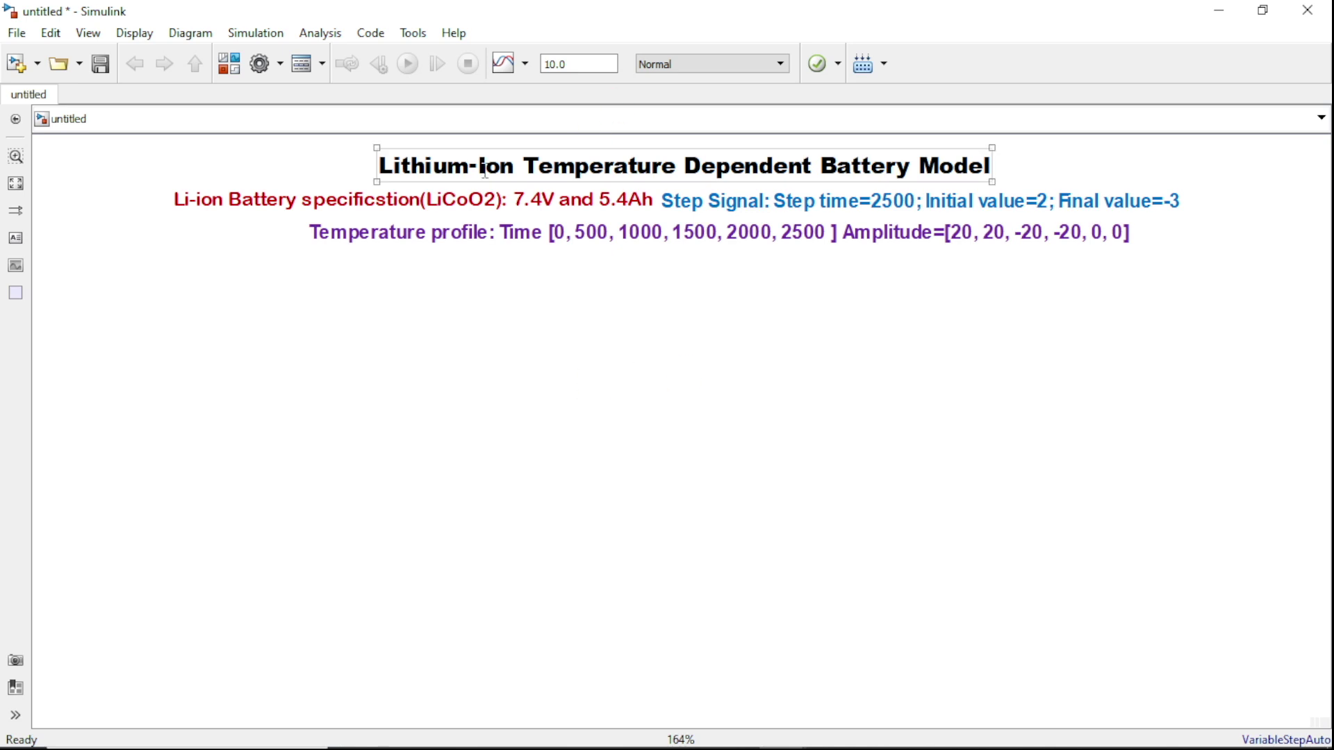
click(231, 64)
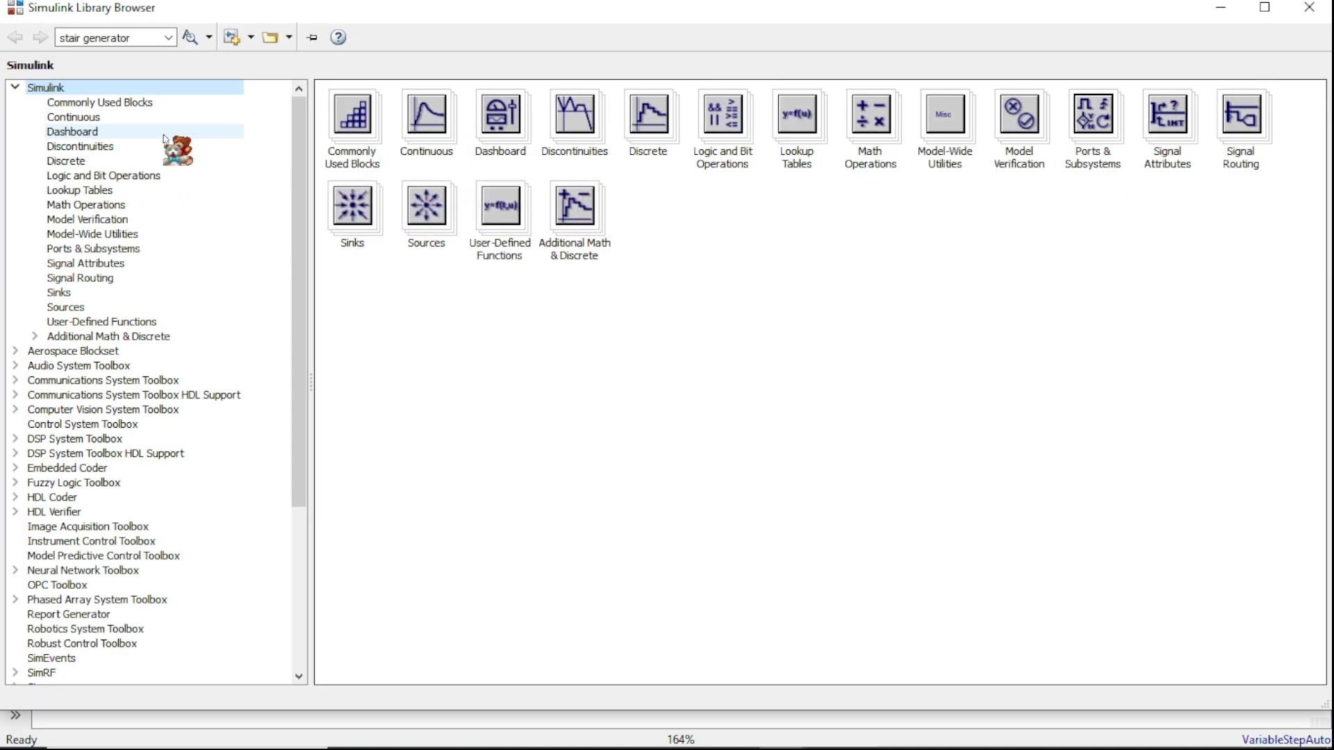
Search the library for 'battery', add the Battery block to the untitled model, and rotate it
click(146, 40)
text(battery)
click(191, 37)
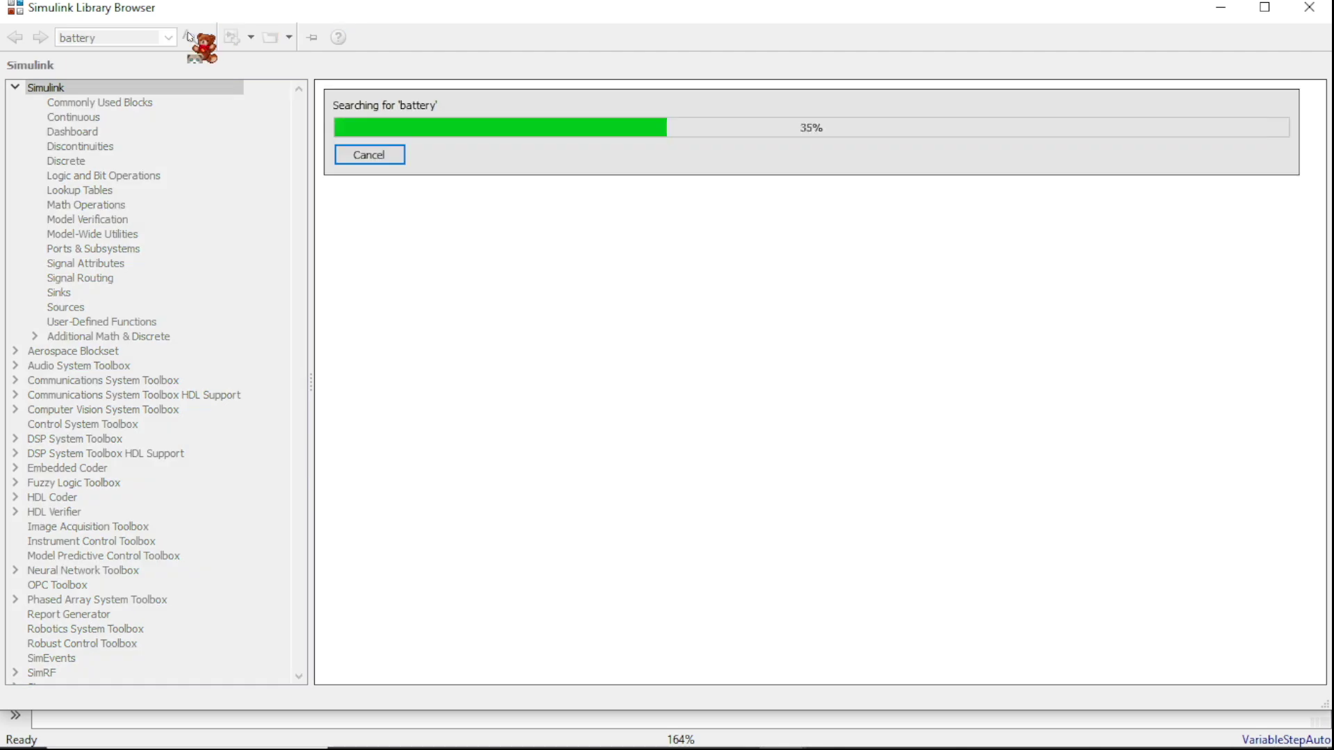
click(532, 158)
right_click(532, 160)
click(570, 178)
click(1219, 10)
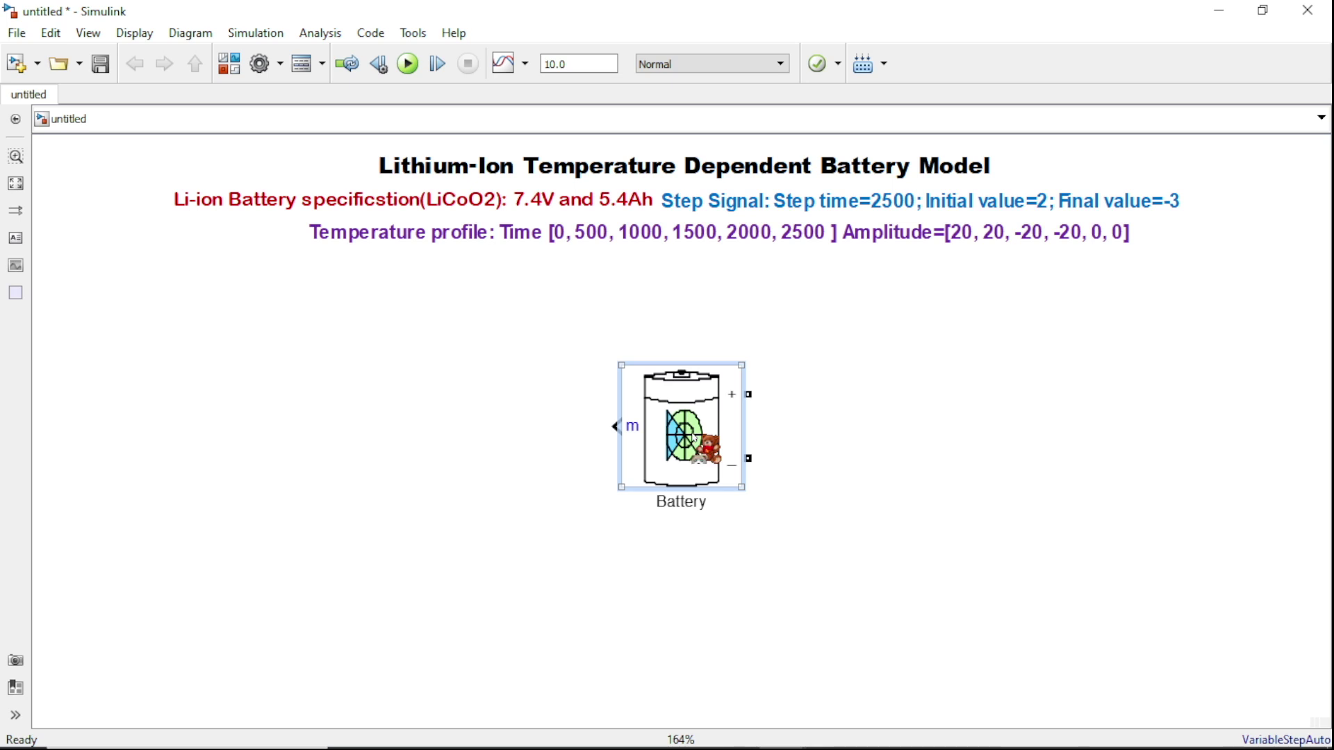
key(ctrl+r)
key(ctrl+r)
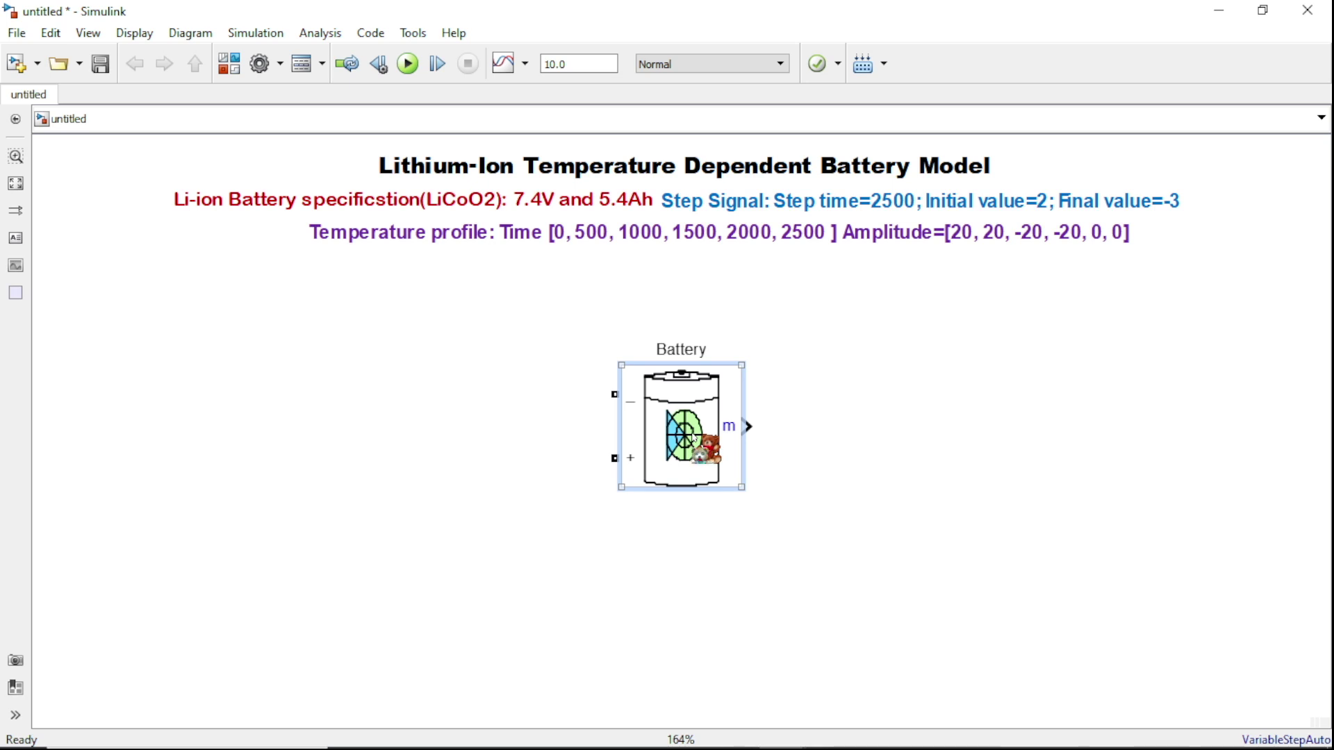
Flip the Battery block up-down and open its Block Parameters dialog
right_click(693, 437)
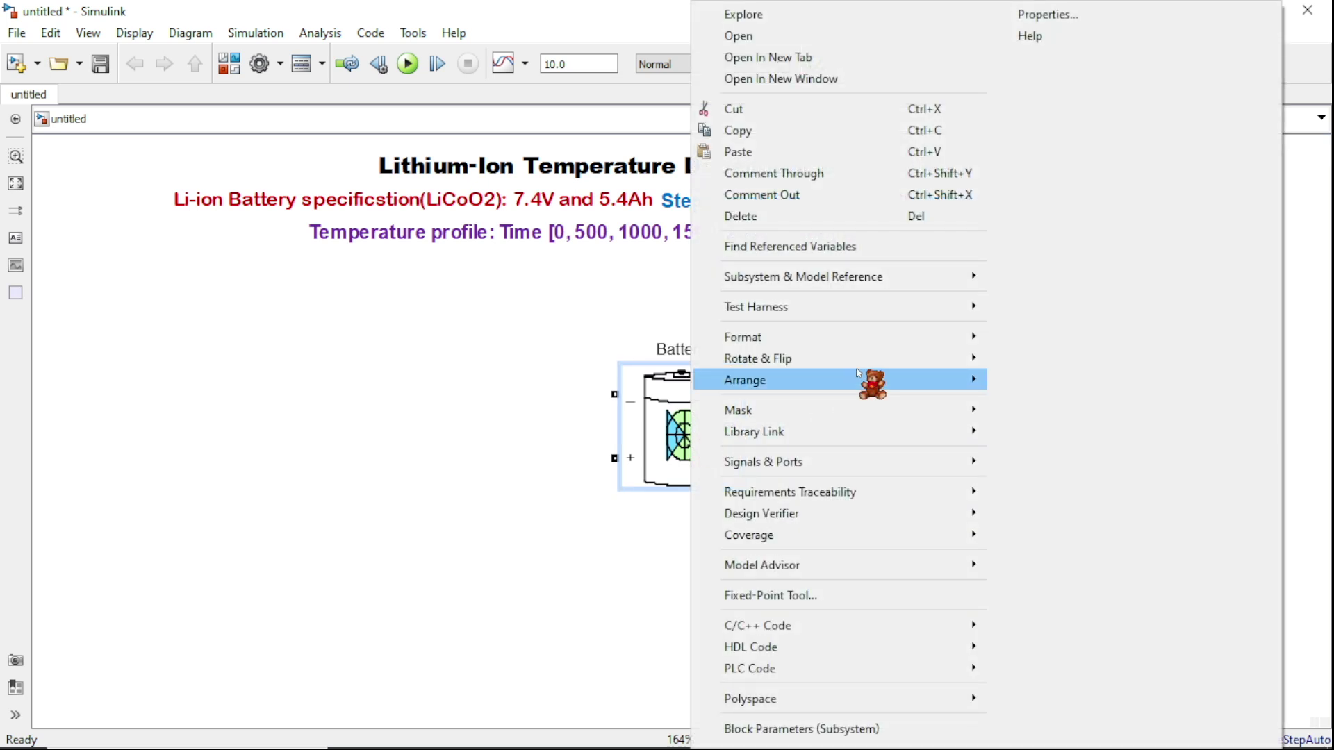
mouse_move(1042, 412)
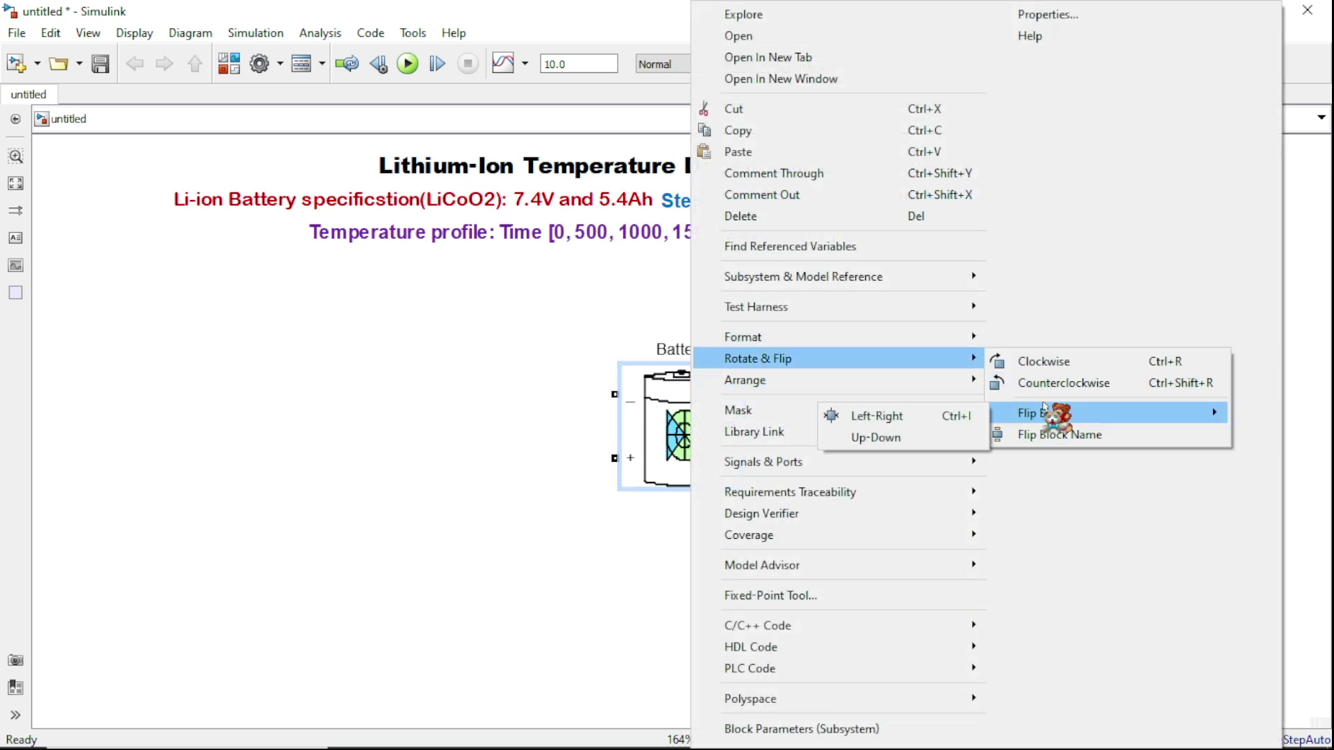
click(936, 436)
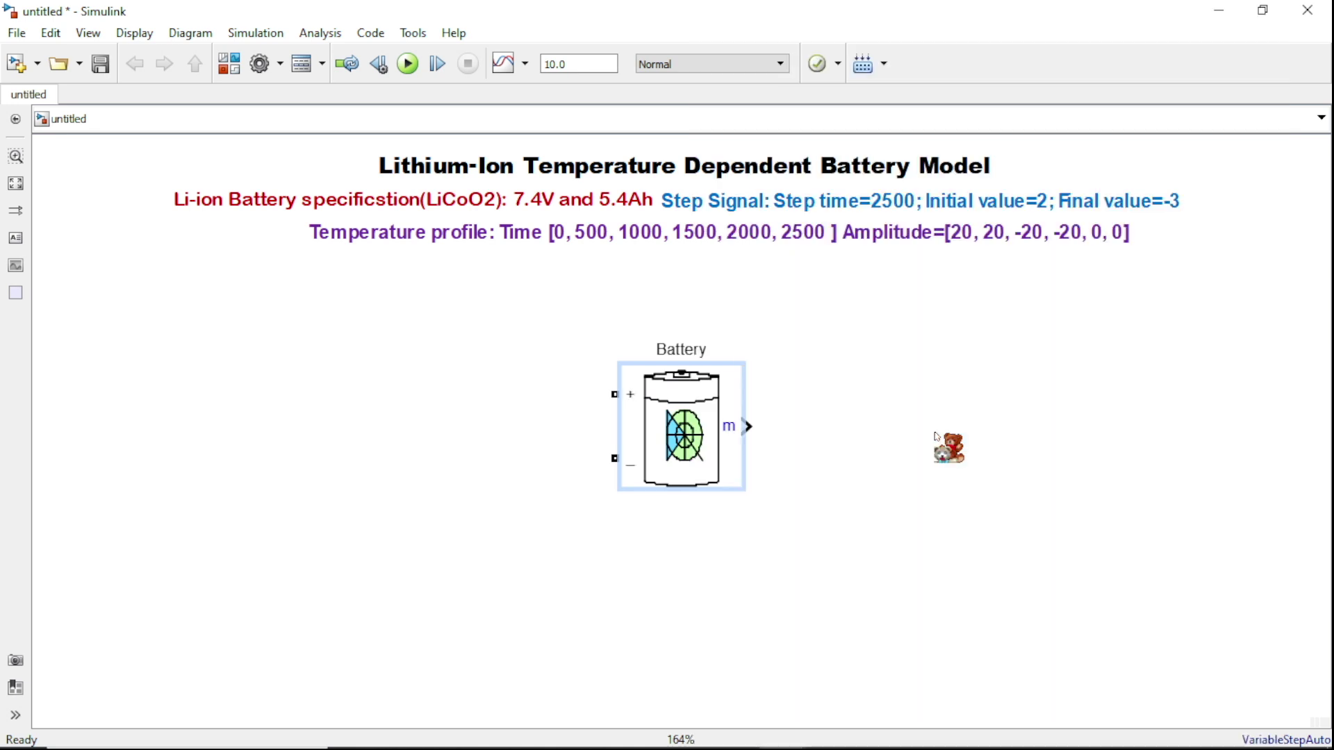
click(703, 447)
double_click(703, 446)
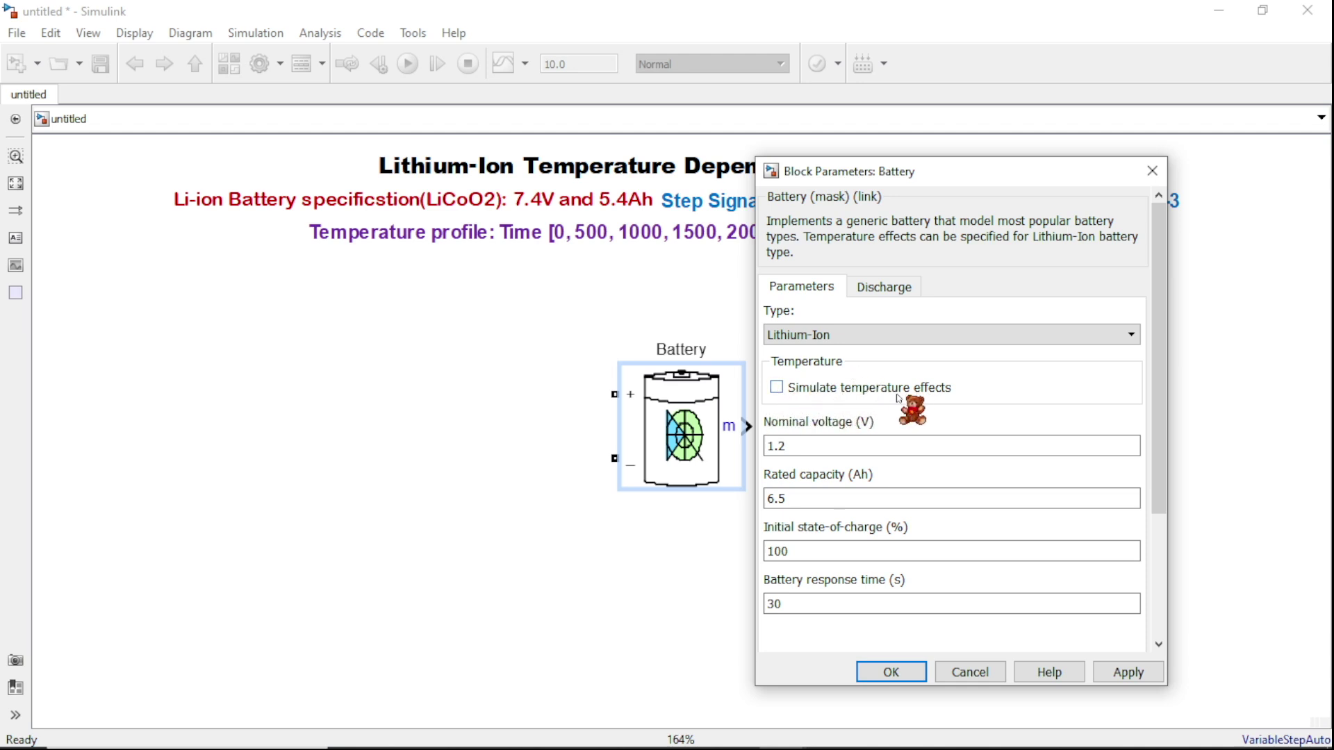
Enable temperature effects, keep Lithium-Ion, pick the 7.4V 5.4Ah (LiCoO2) preset, and apply
click(776, 387)
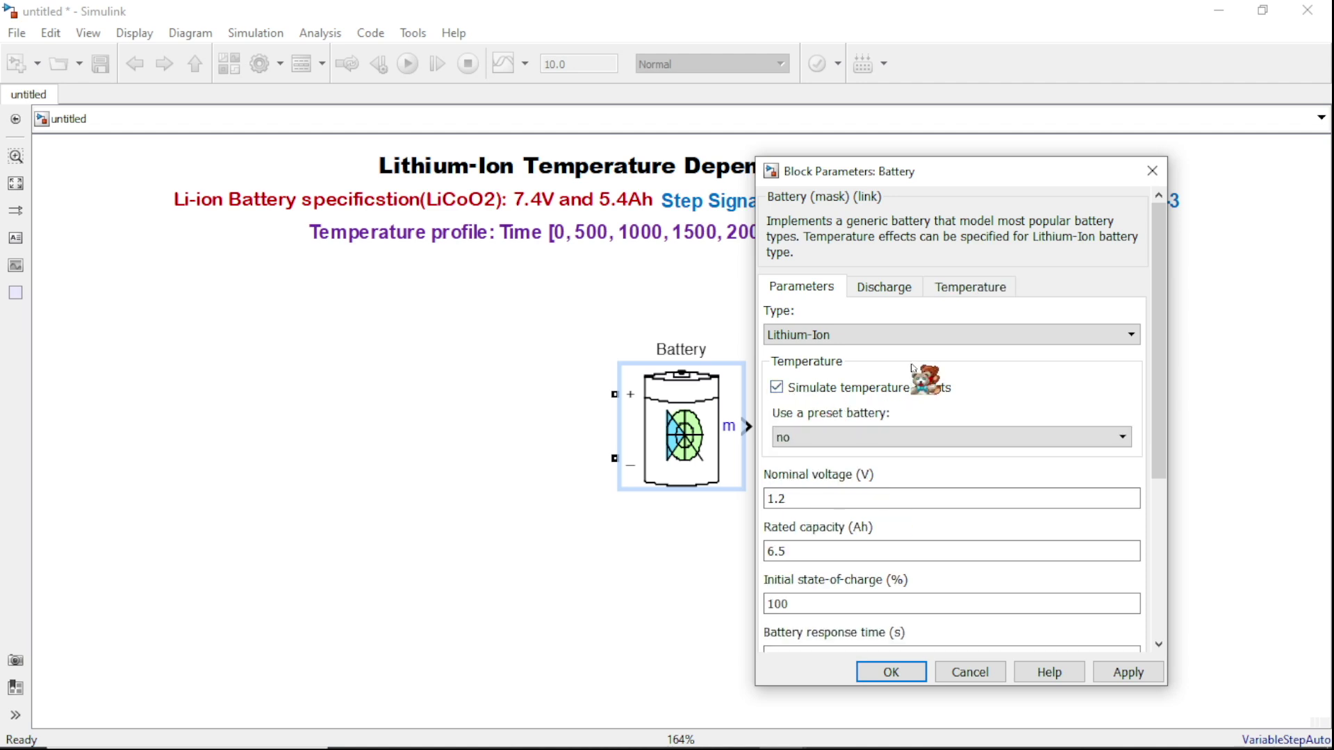
click(866, 340)
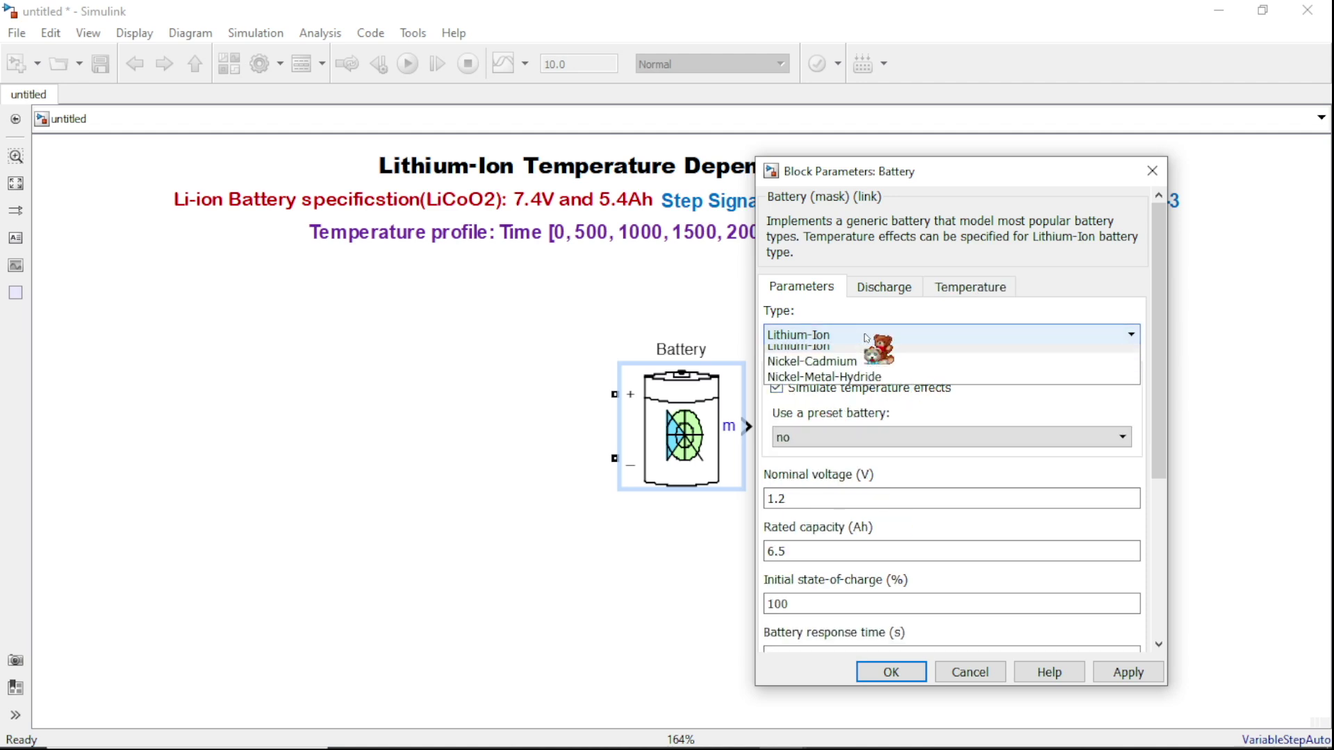
click(865, 338)
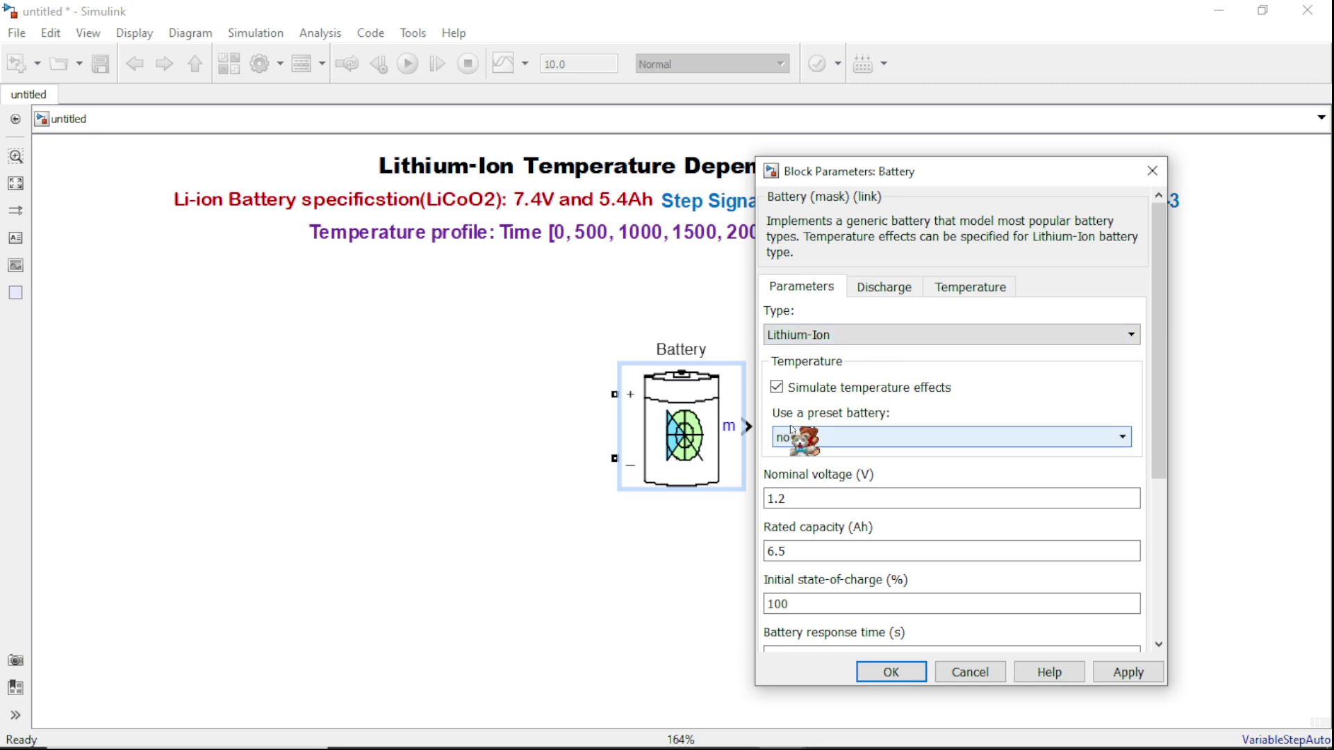
click(875, 437)
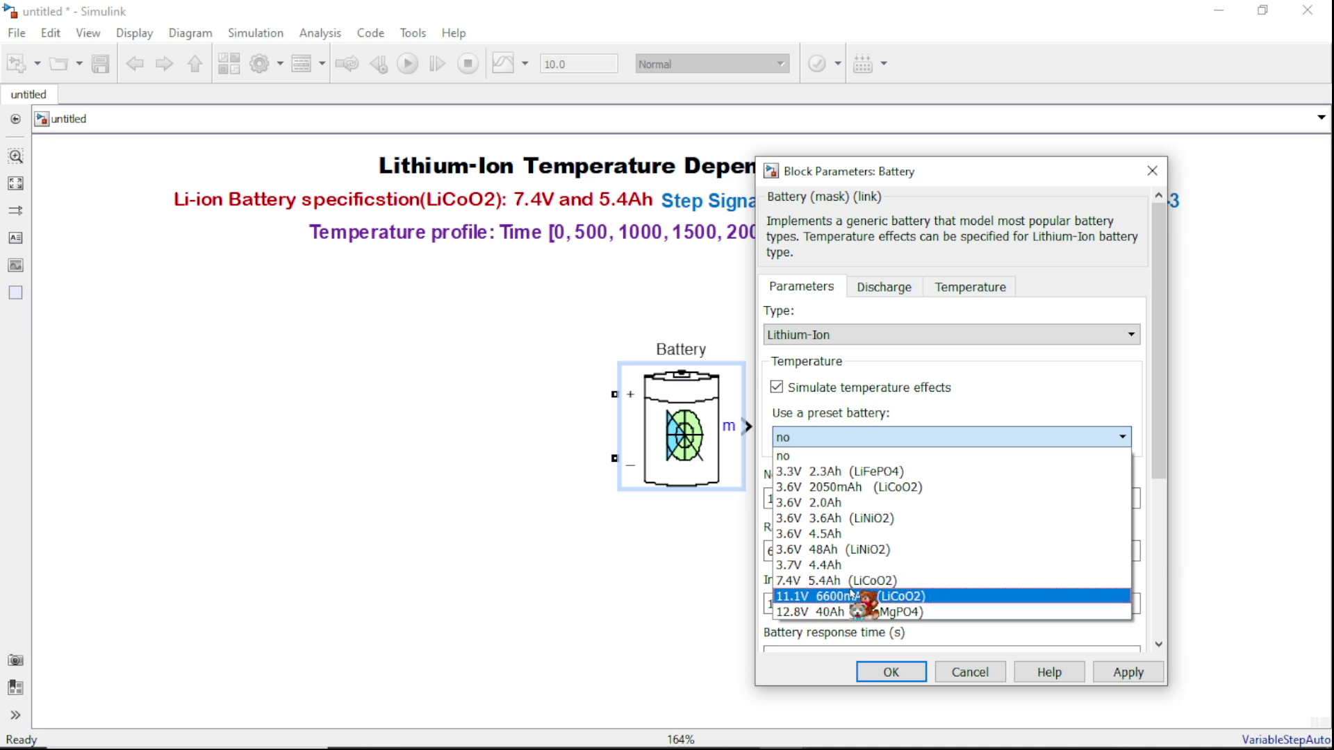
click(917, 582)
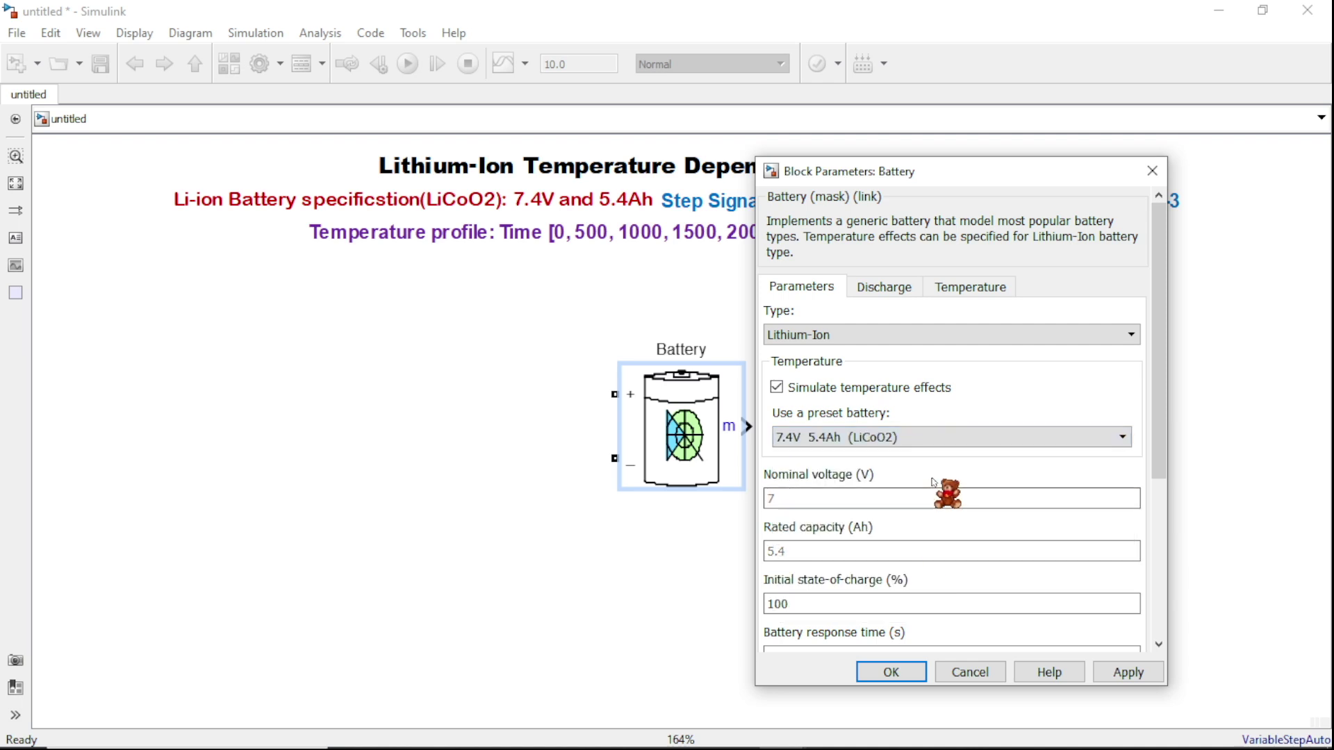
click(885, 287)
click(982, 295)
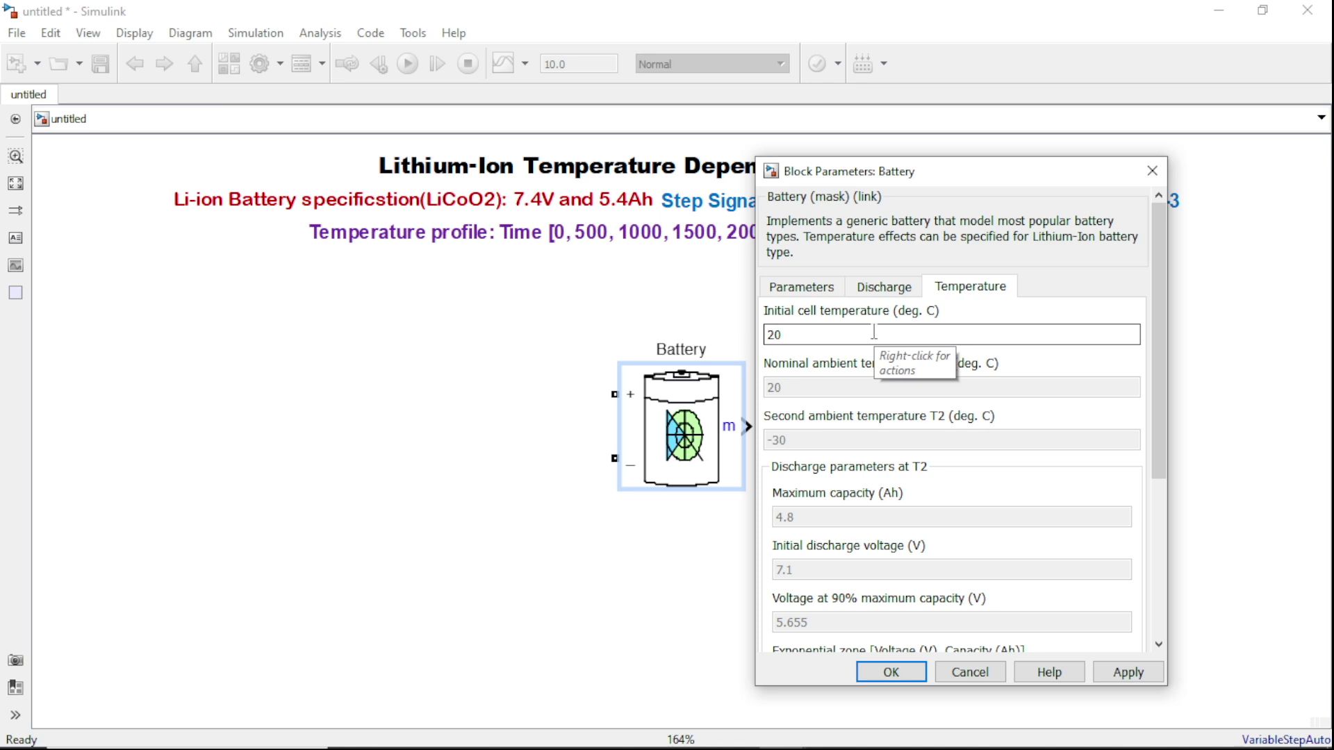
drag(1161, 438, 1148, 614)
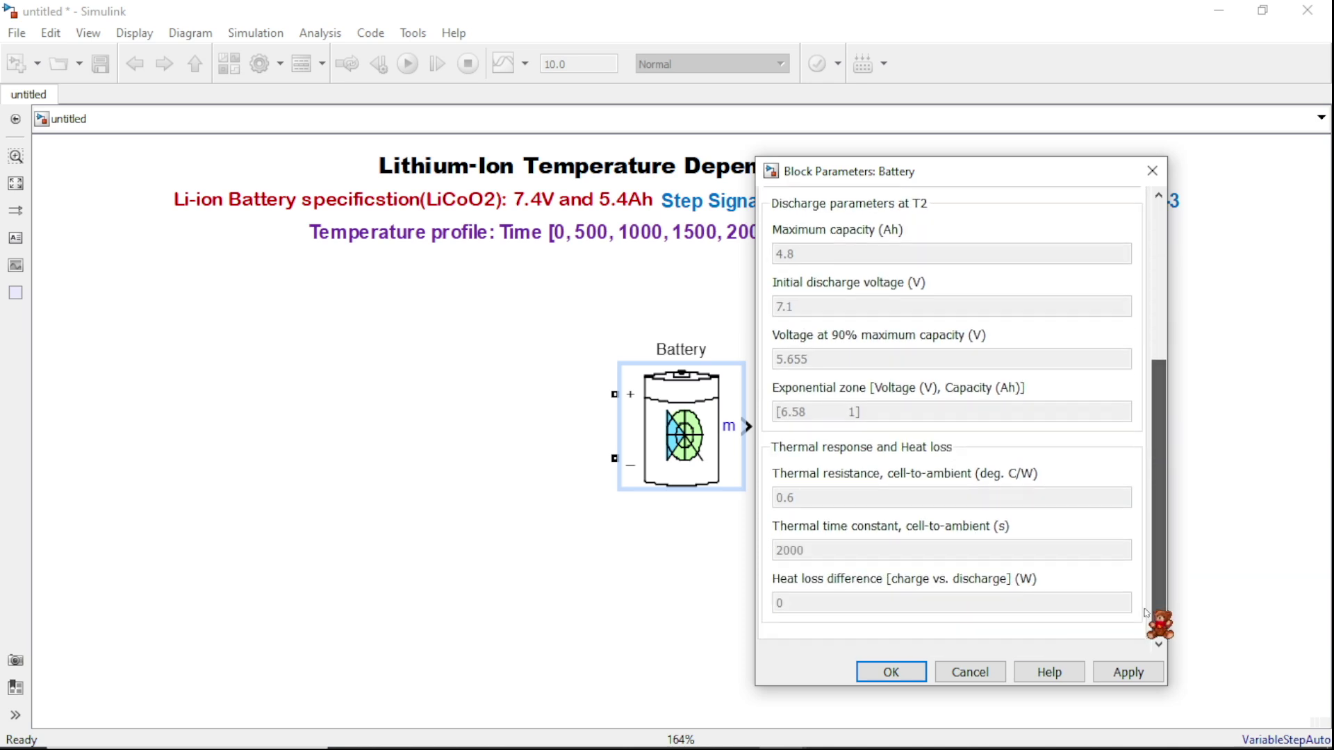
click(1126, 673)
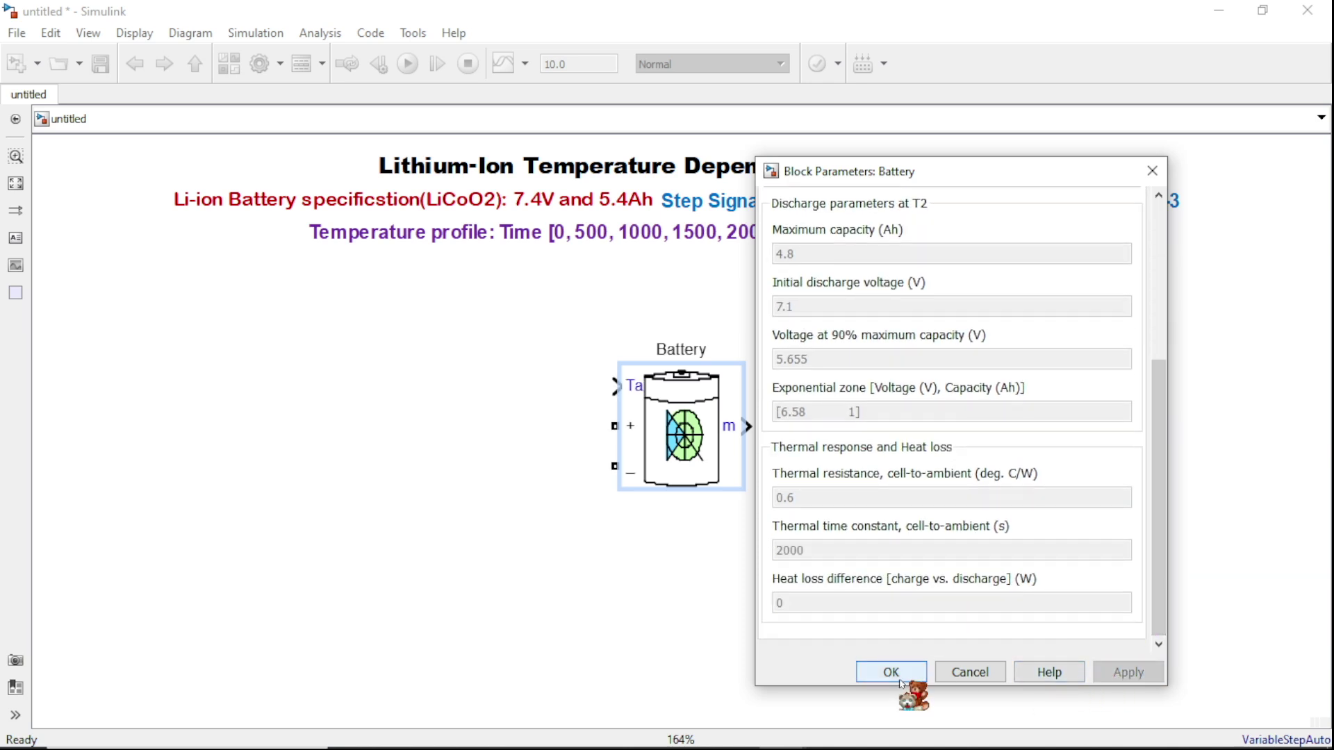
Move the battery block up-left, rename it 'Battery with tem', and reopen the Library Browser
click(891, 672)
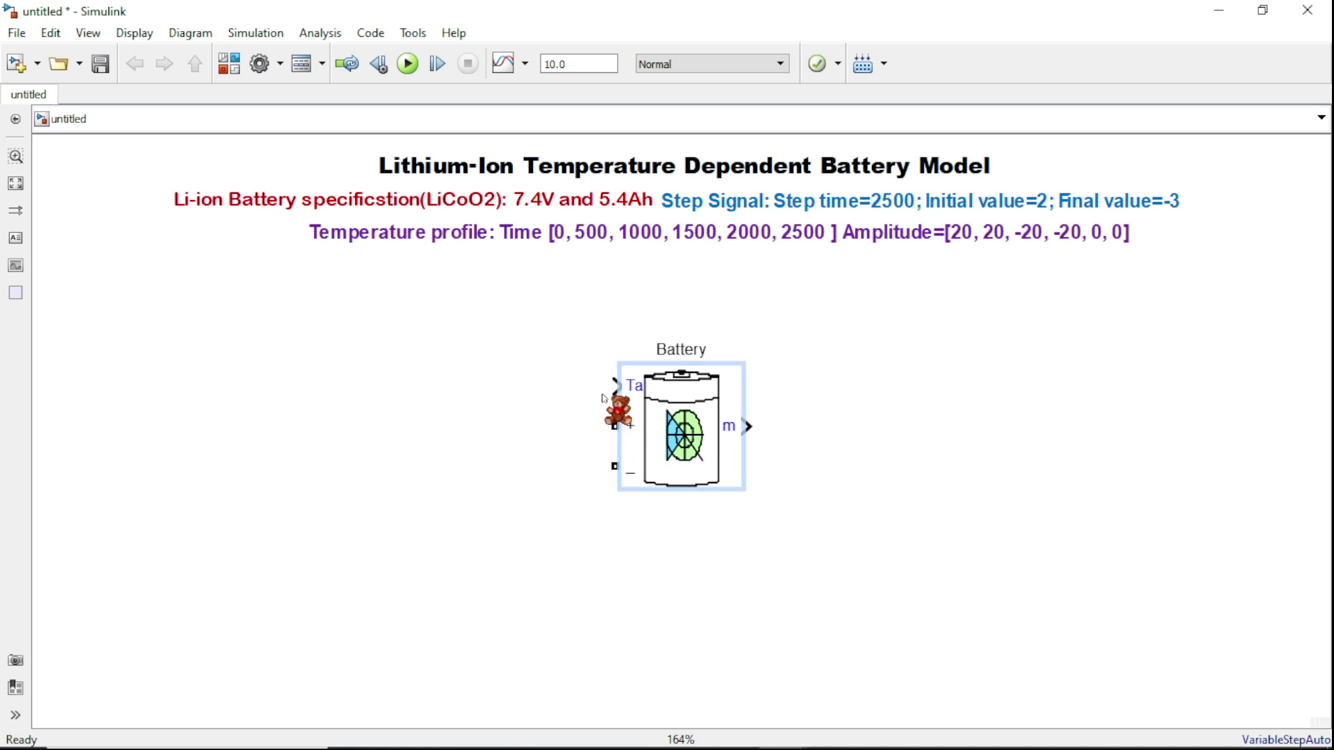
drag(681, 426, 625, 395)
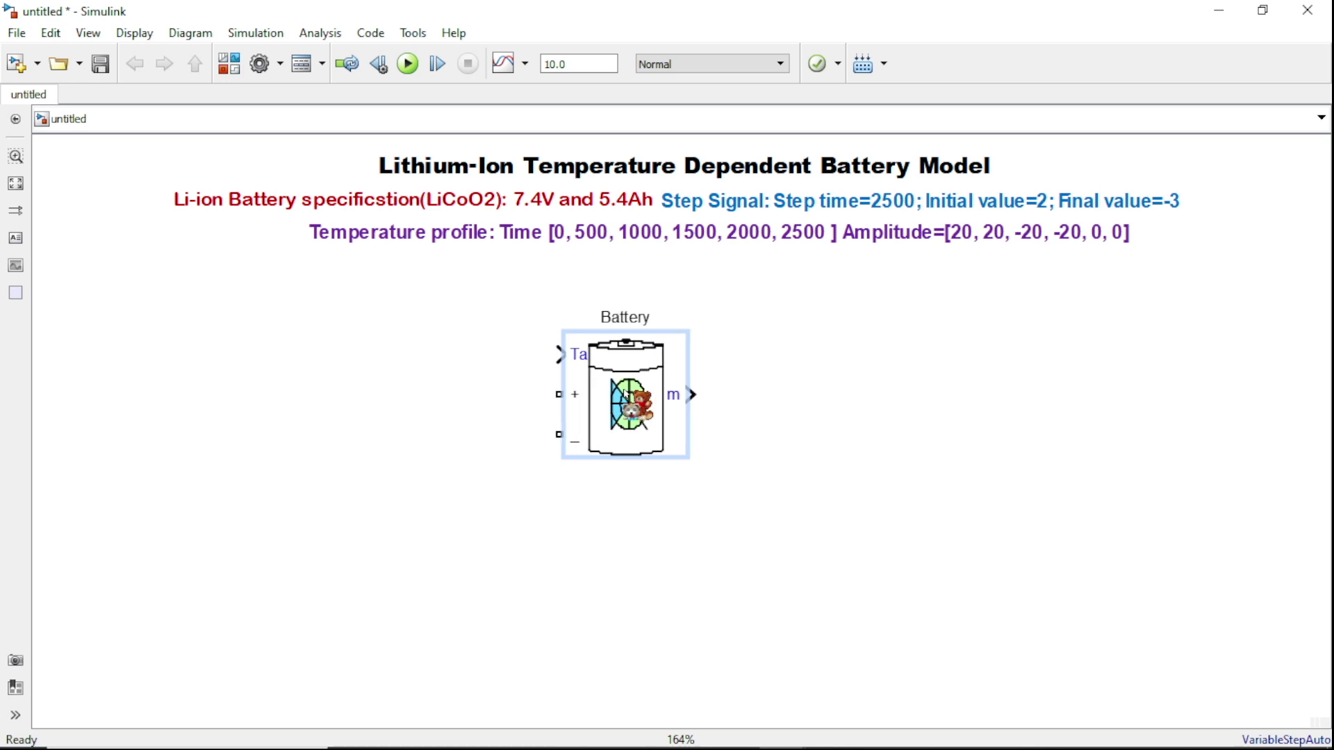
click(644, 321)
text(with)
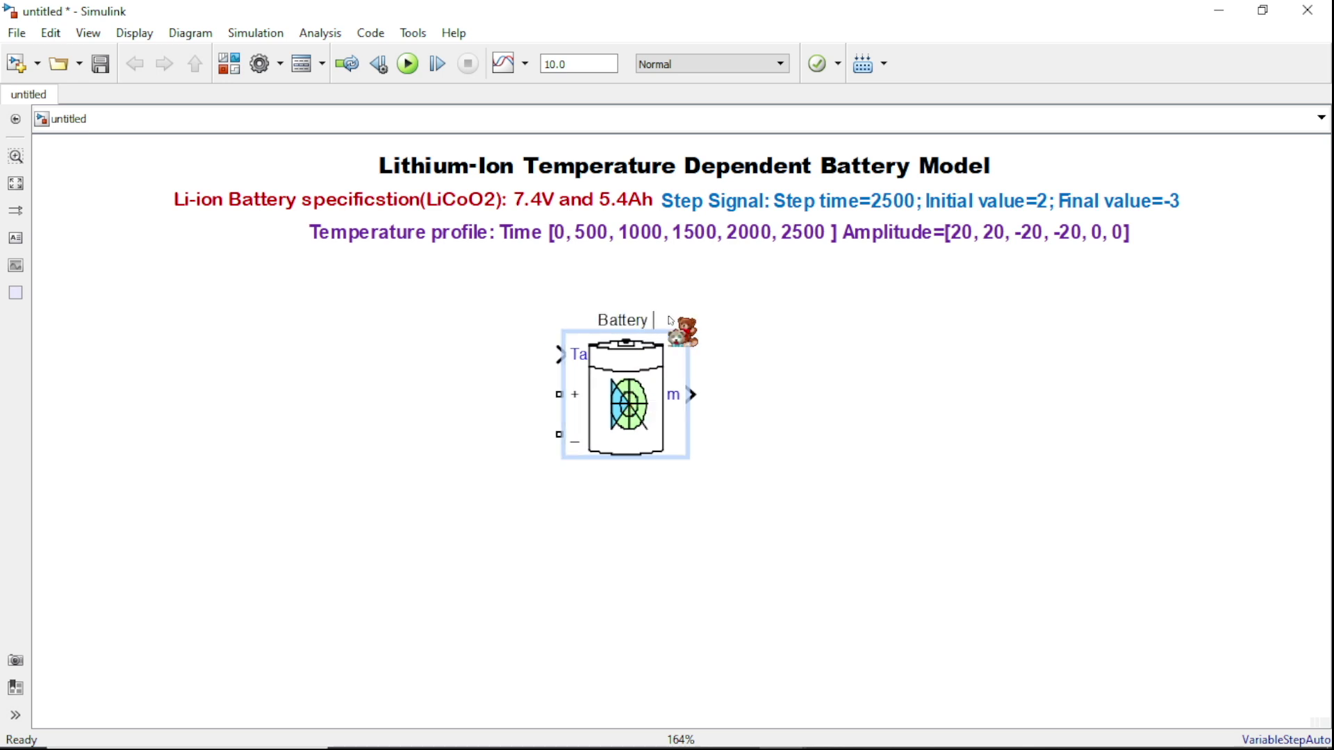
text( tem)
click(776, 415)
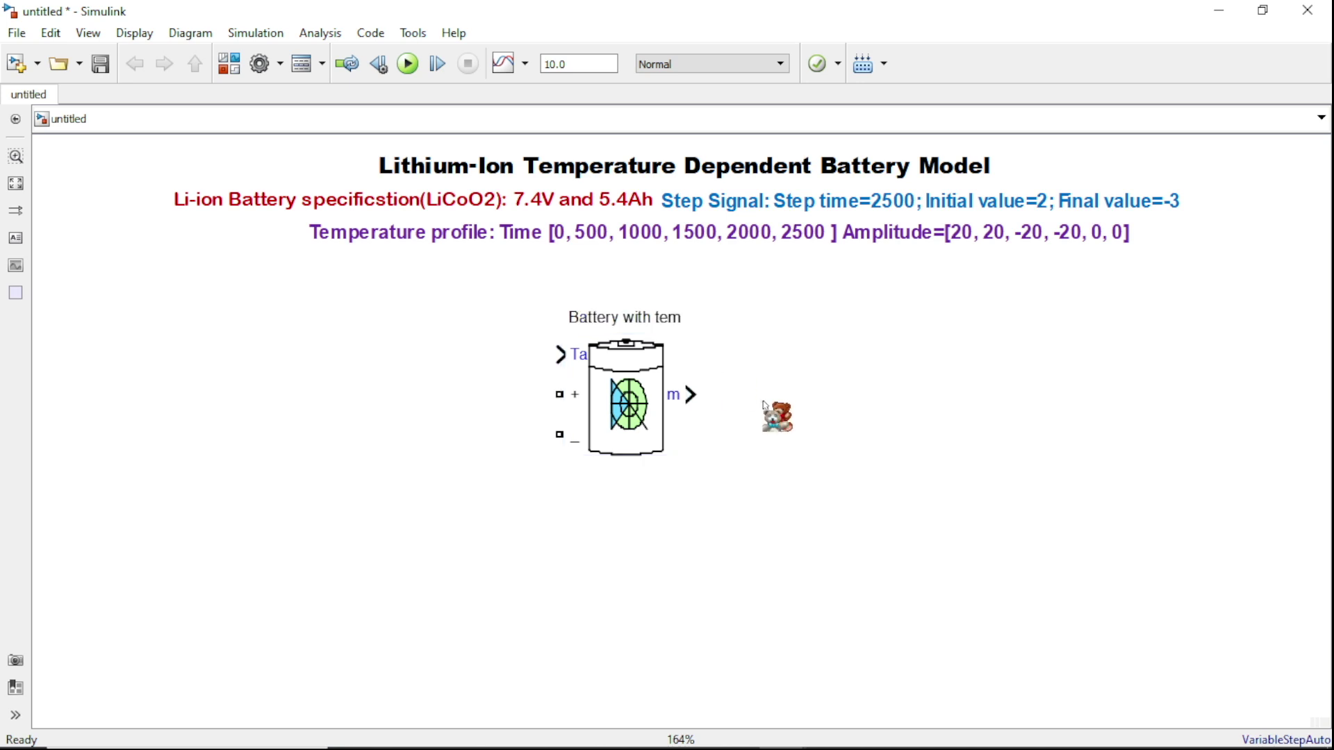
click(552, 418)
click(792, 355)
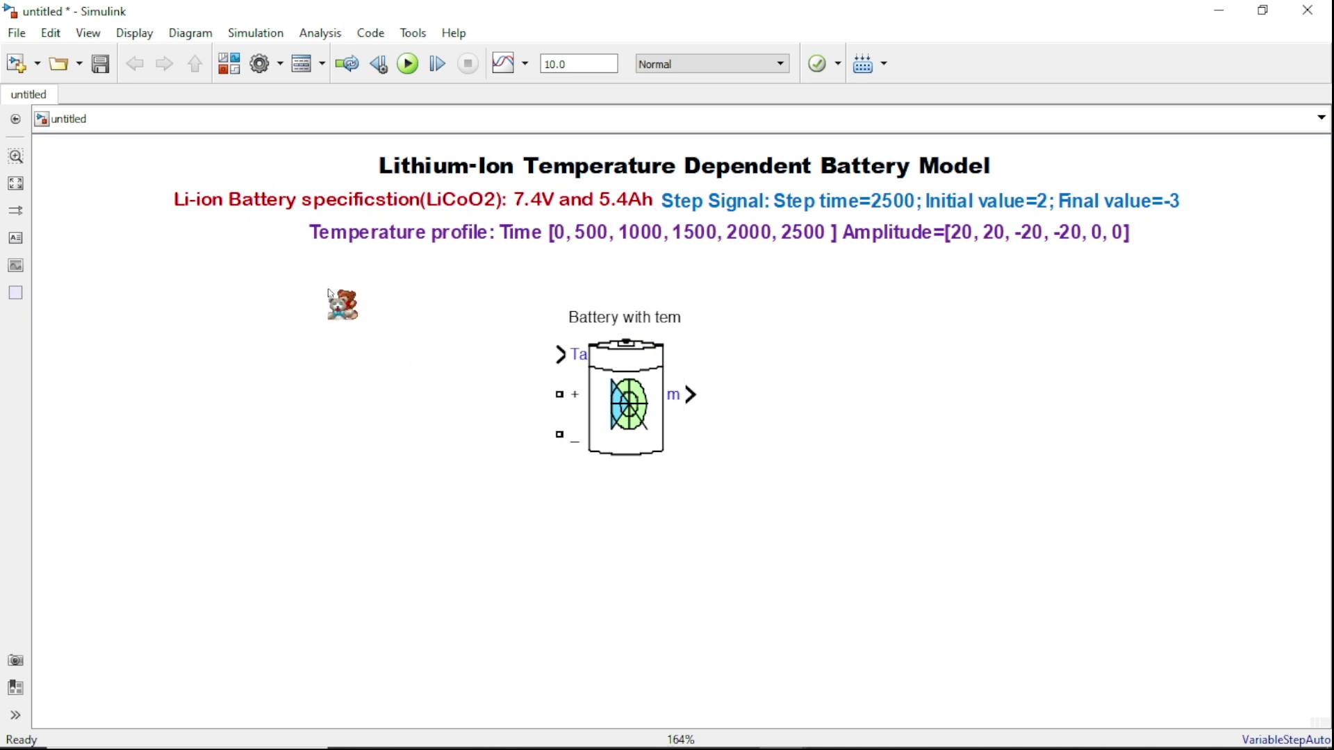
click(229, 63)
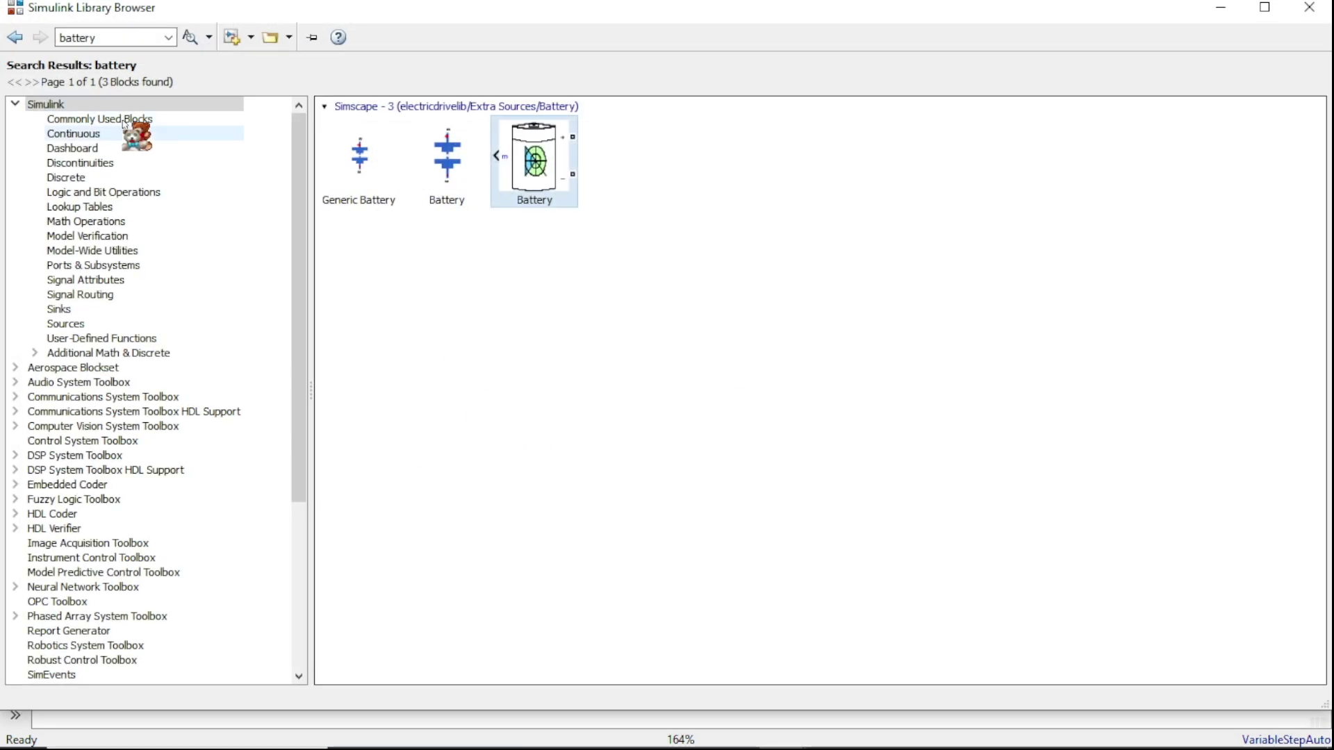
Search the library for 'controlled current', correcting the misspelled search term
click(127, 39)
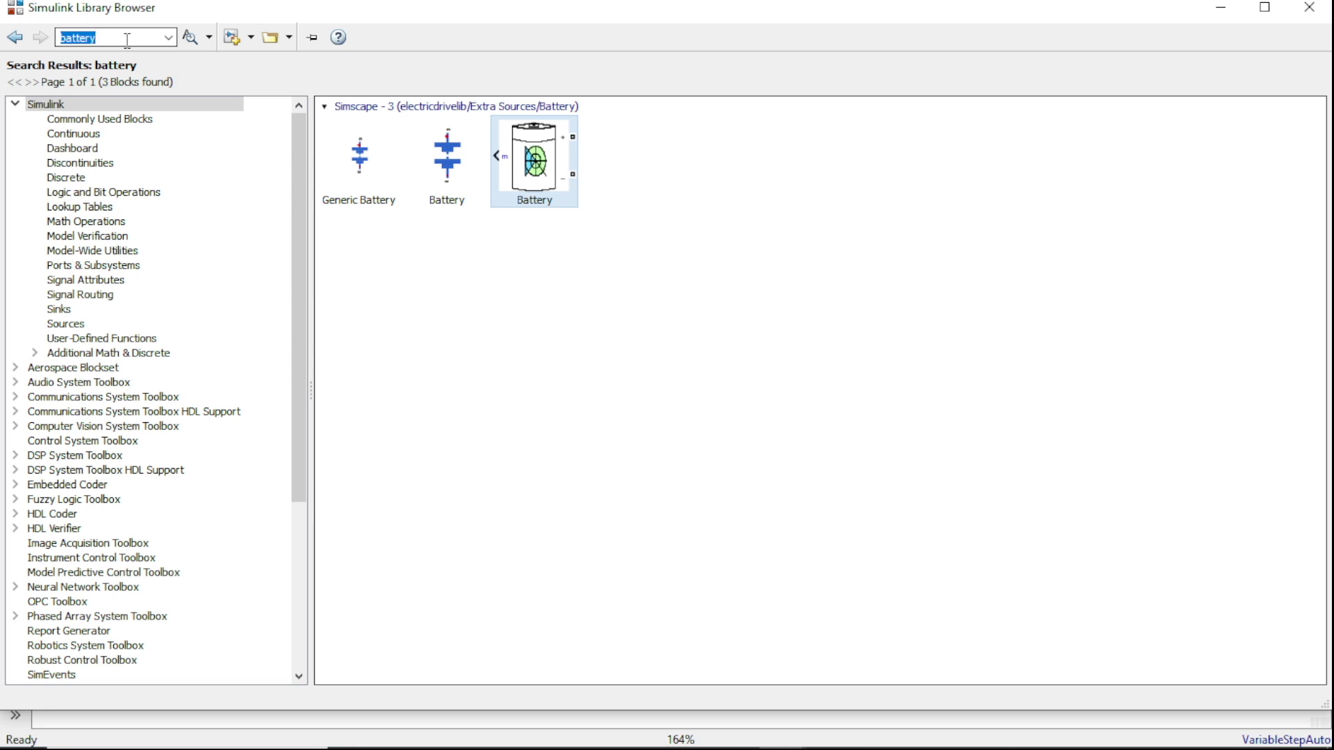
text(controlled current)
key(Return)
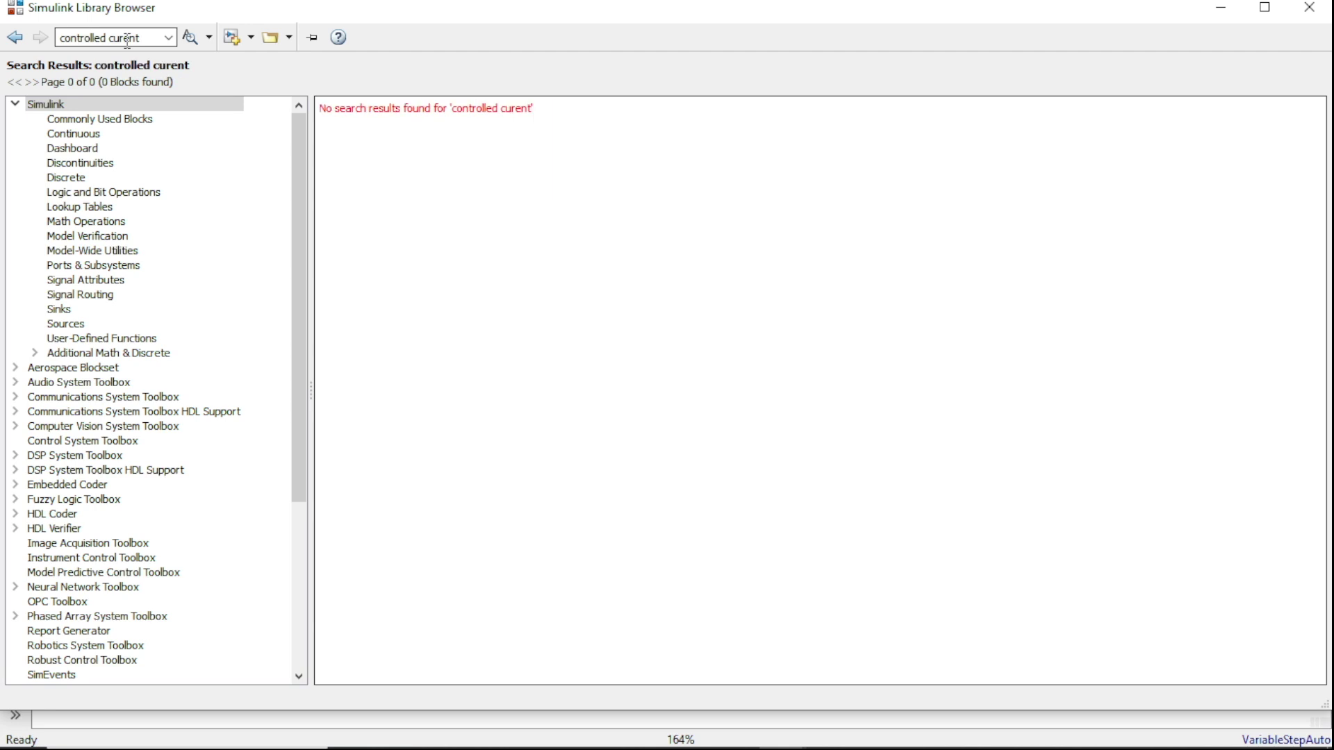
click(127, 39)
click(146, 38)
text(r)
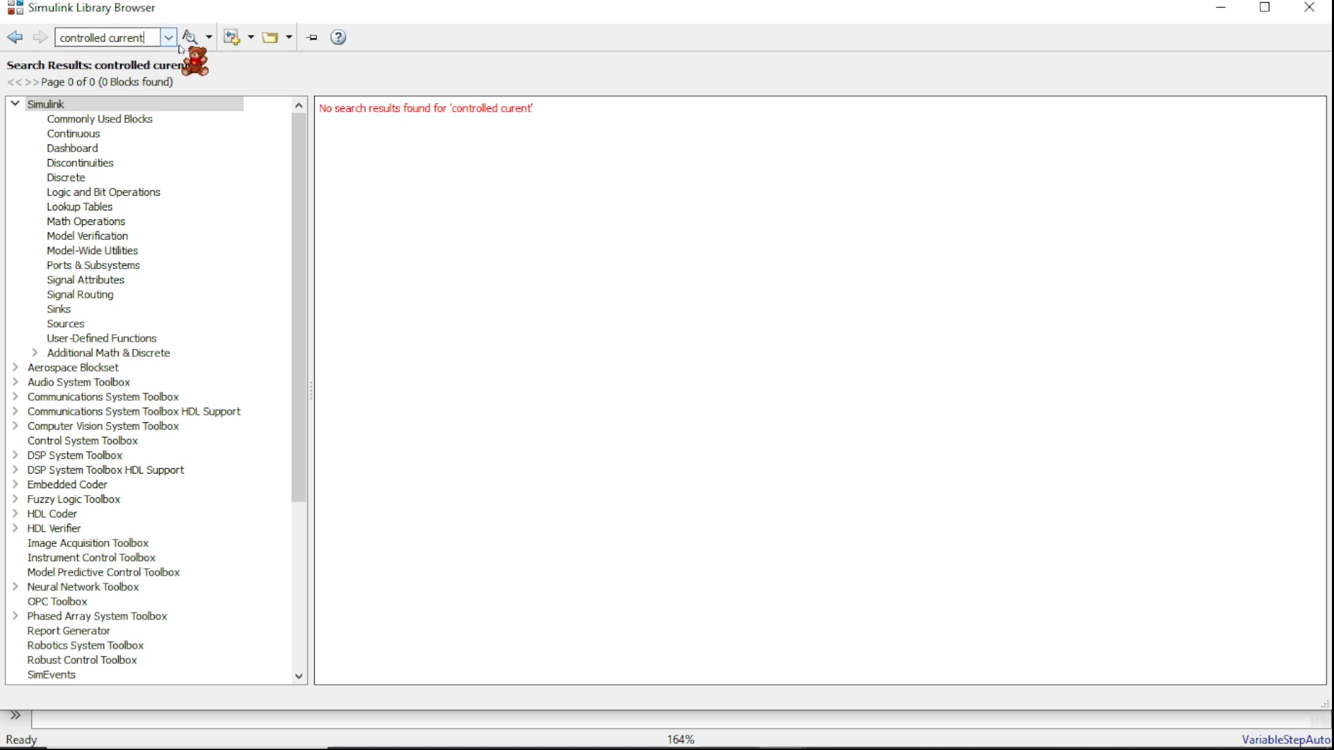
click(189, 37)
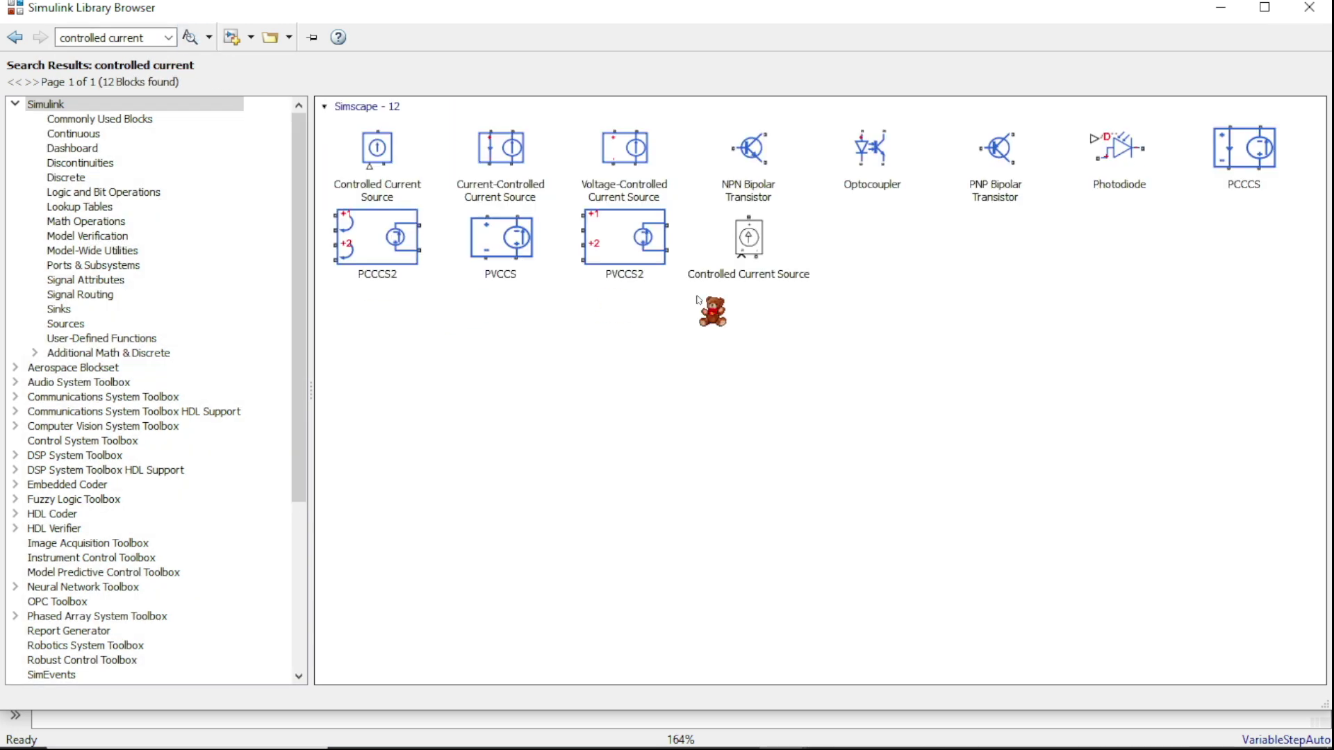
Add the Simscape Controlled Current Source to the model and drag it left of the battery
click(749, 242)
right_click(745, 234)
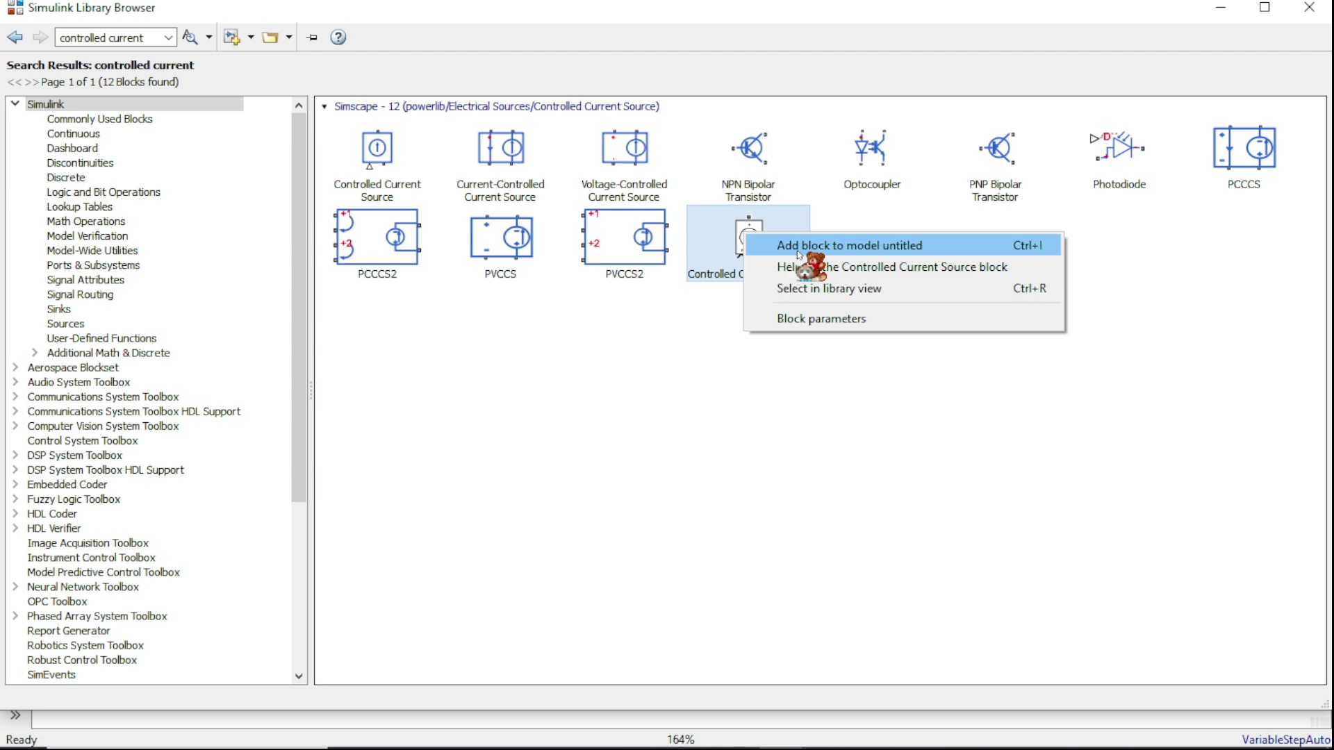
click(797, 253)
drag(691, 439, 413, 426)
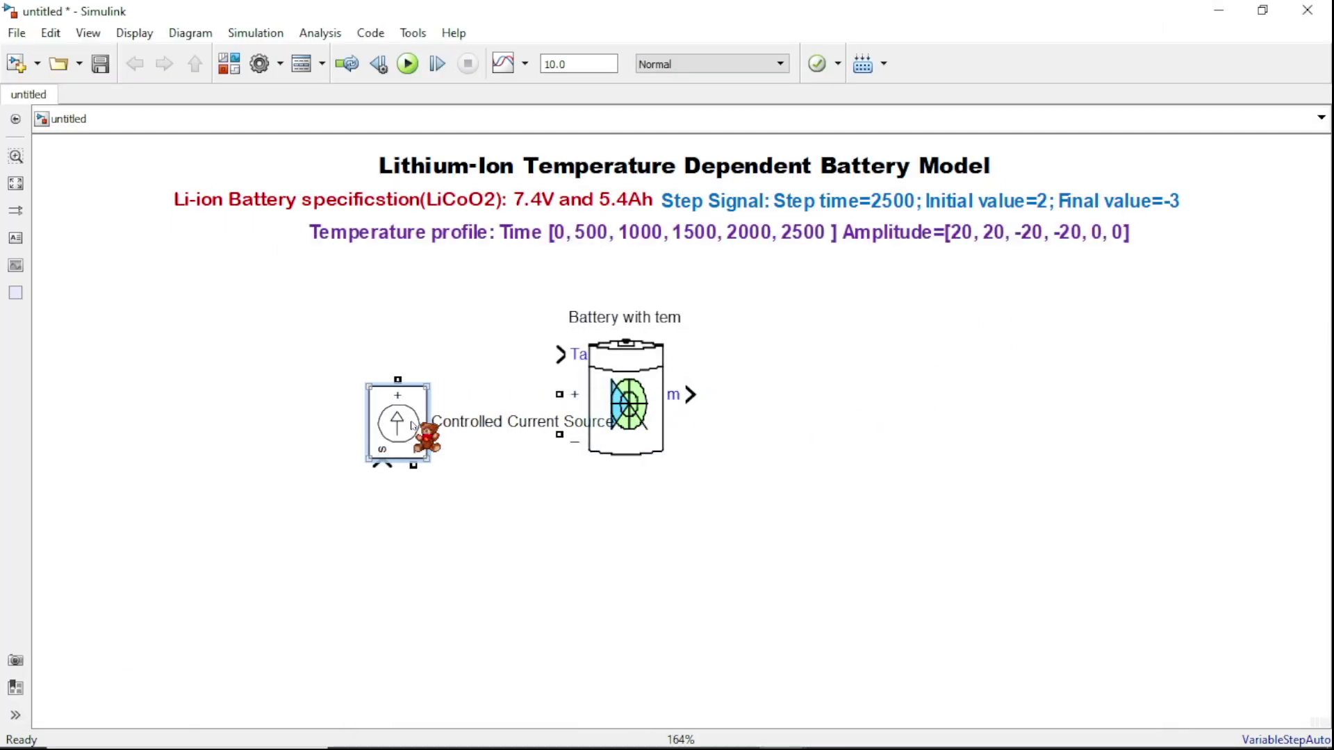
Rotate the Controlled Current Source, flip it left-right, and rotate it again with Ctrl+R
key(ctrl+r)
key(ctrl+r)
key(ctrl+r)
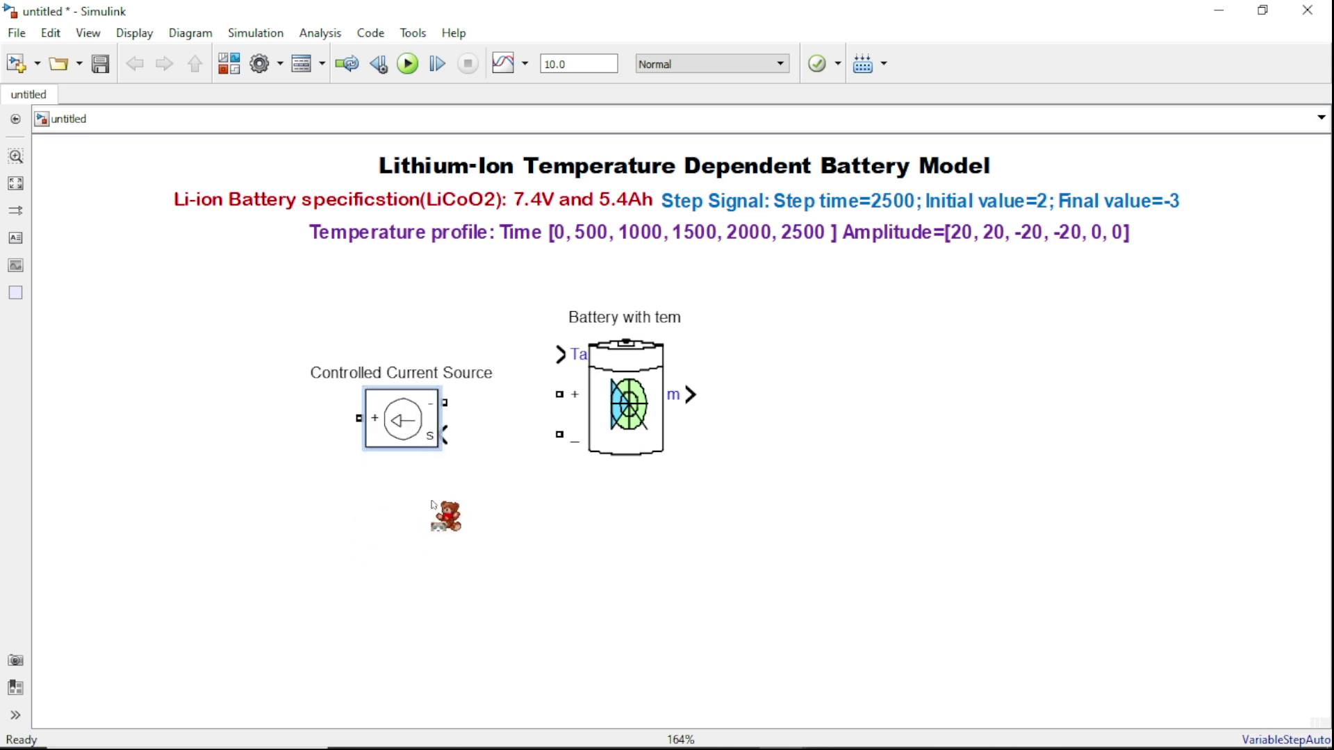
right_click(406, 415)
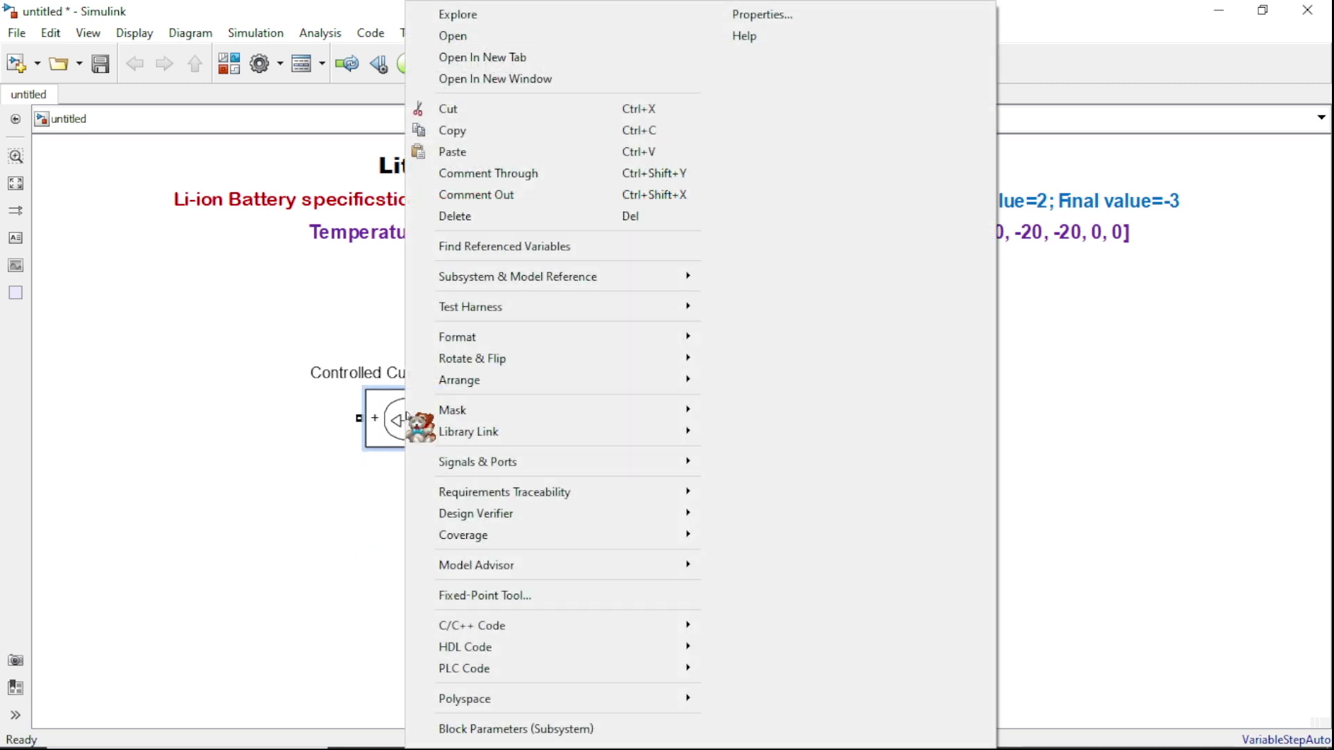
mouse_move(591, 358)
mouse_move(751, 412)
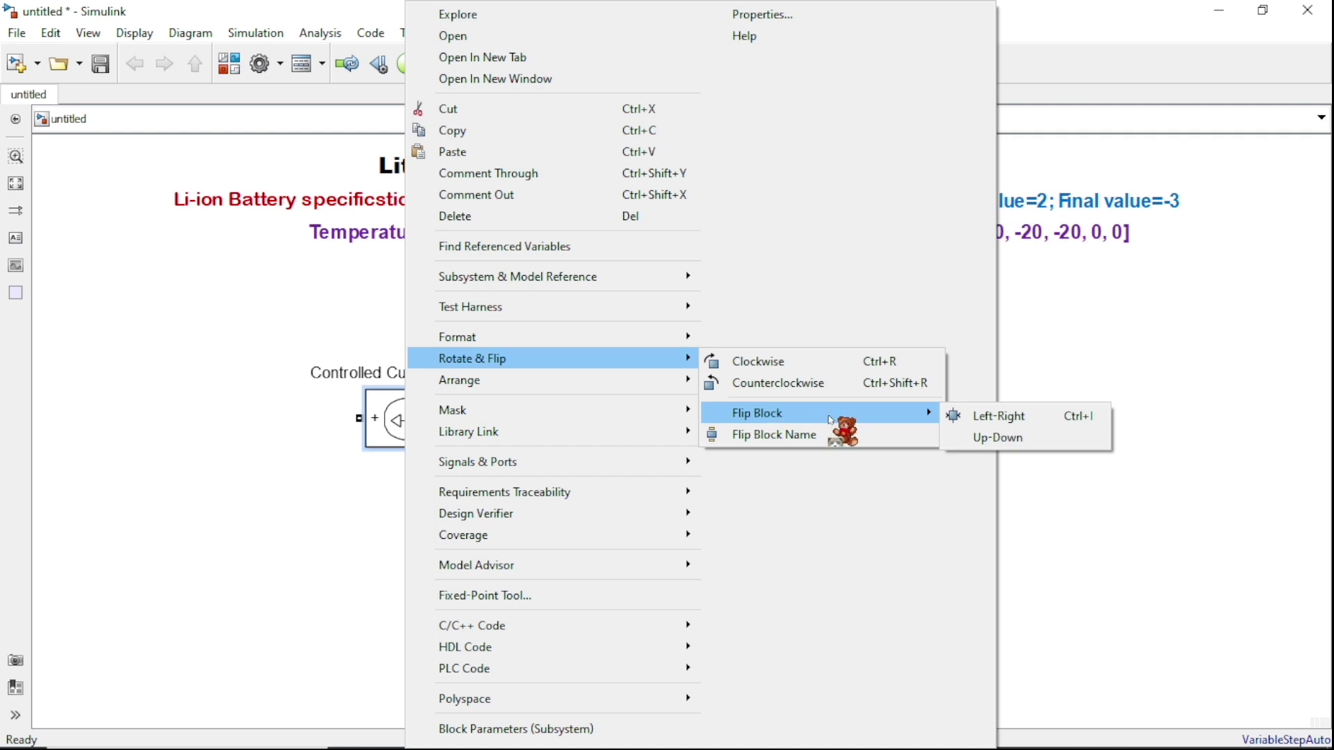
click(954, 419)
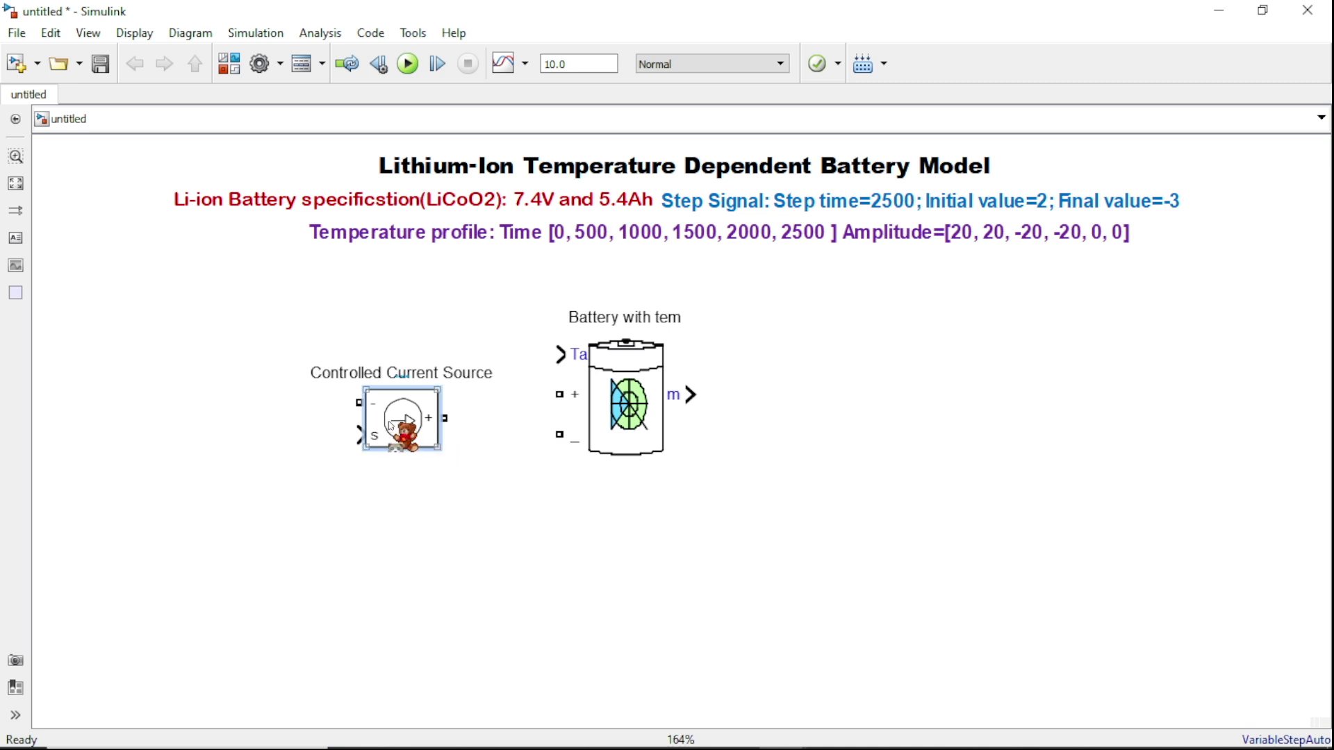
key(ctrl+r)
key(ctrl+r)
Wire the current source's terminals to the battery's + and - terminals
drag(392, 427, 360, 403)
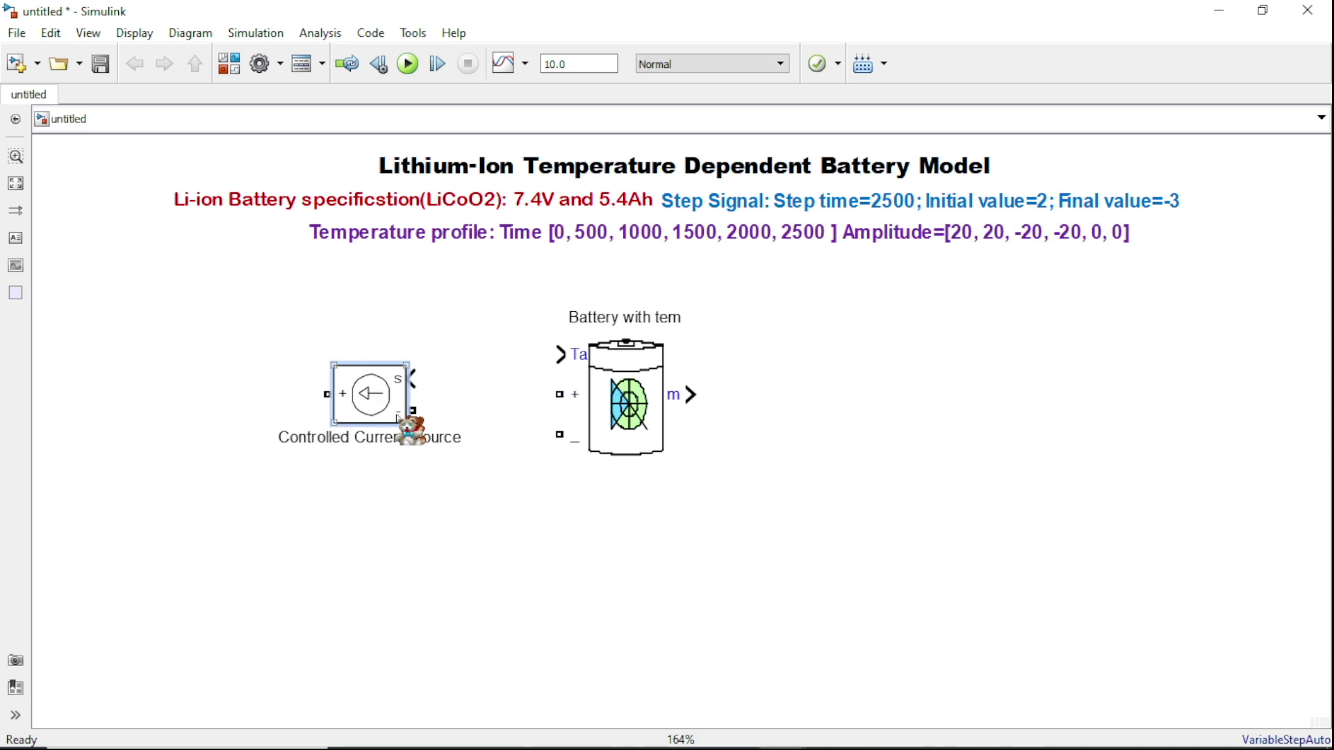
drag(472, 403, 414, 411)
mouse_move(317, 397)
mouse_down()
mouse_move(361, 622)
mouse_move(566, 477)
mouse_move(559, 435)
mouse_up()
drag(373, 389, 349, 366)
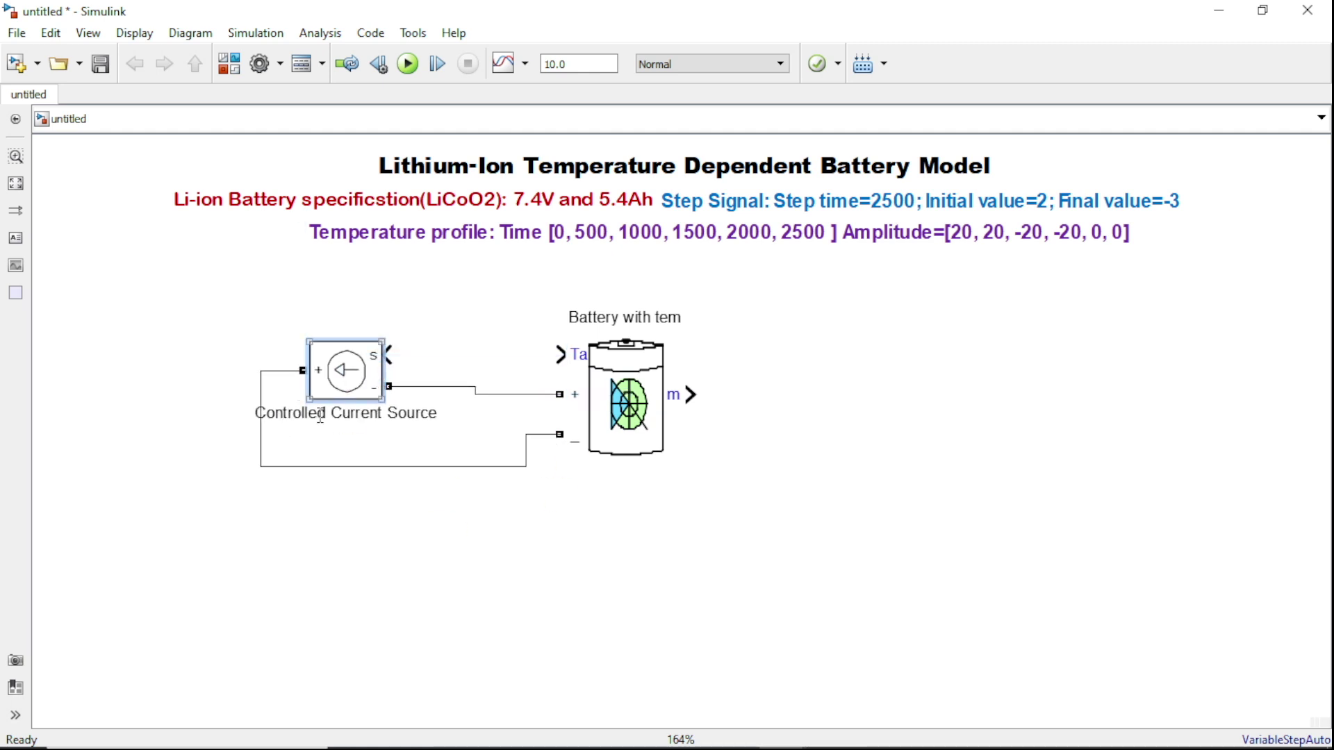
Rename the current source to CCS, then search the library for 'step'
double_click(341, 415)
triple_click(341, 415)
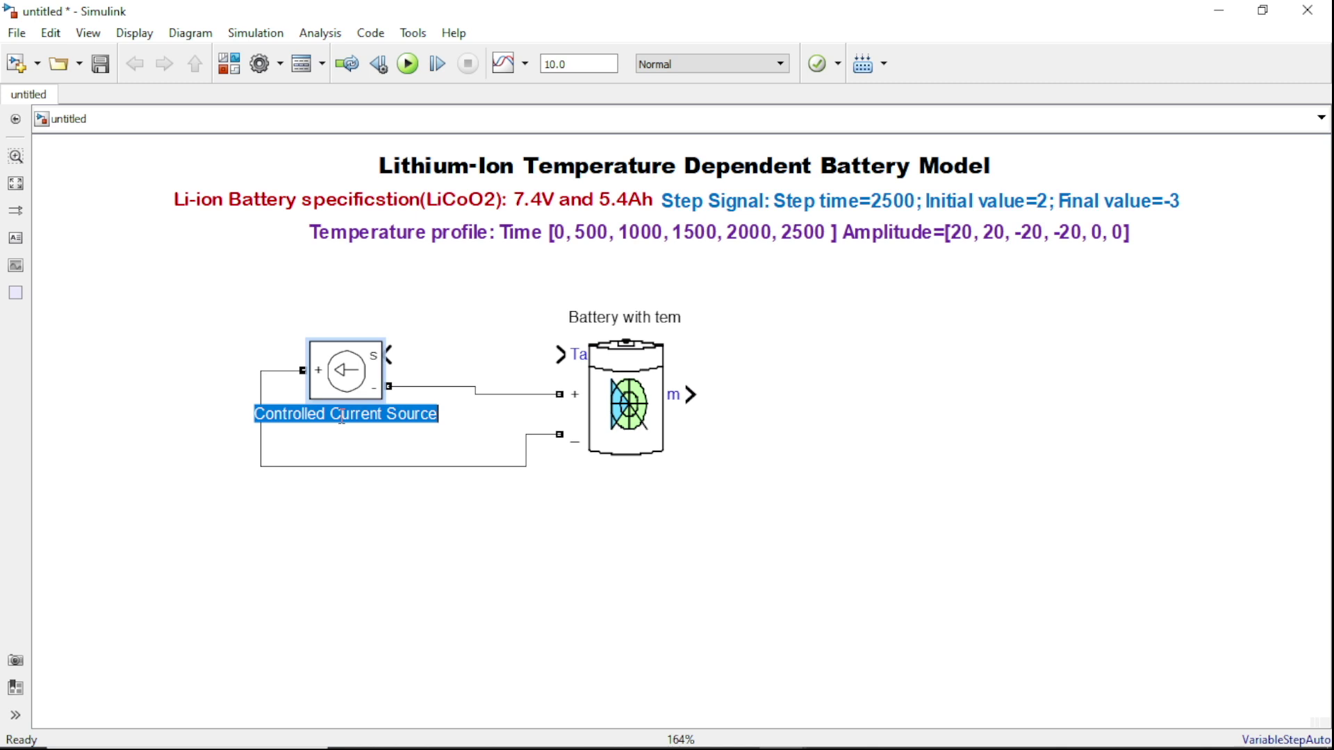
text(CCS)
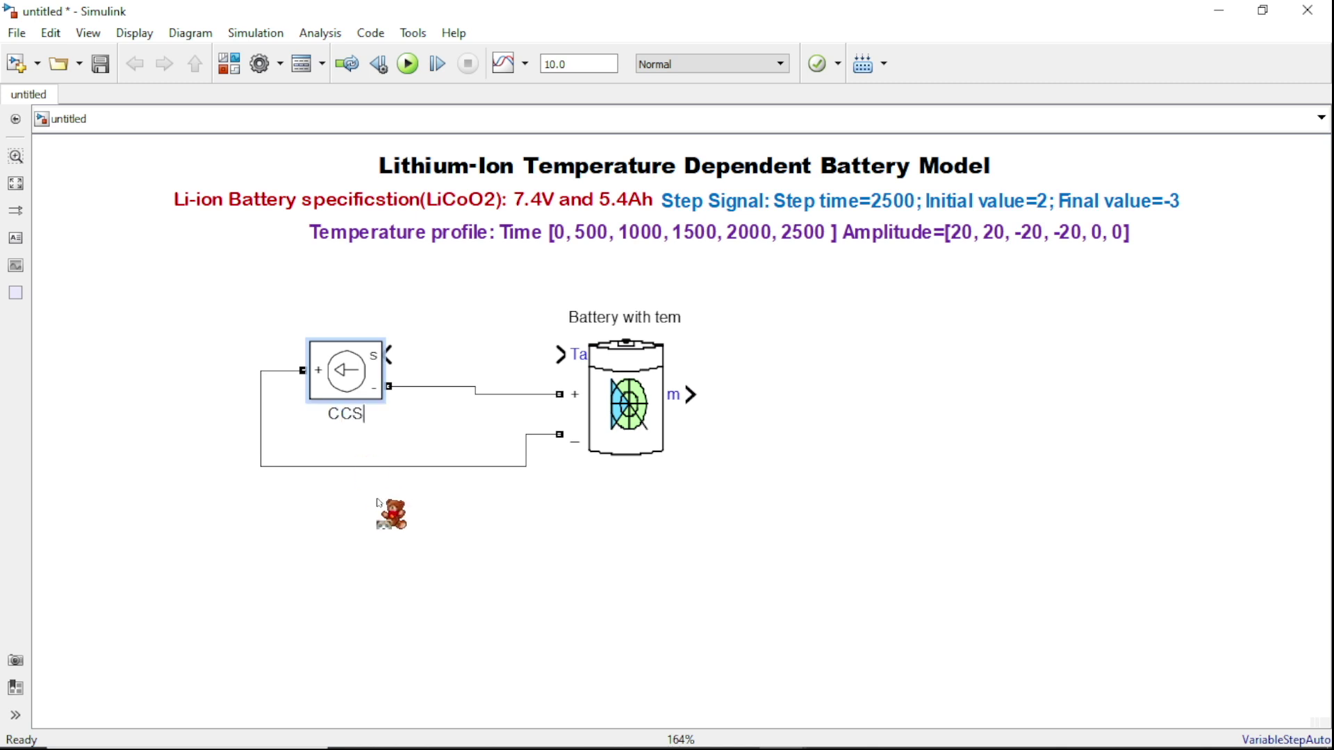
drag(348, 391, 293, 400)
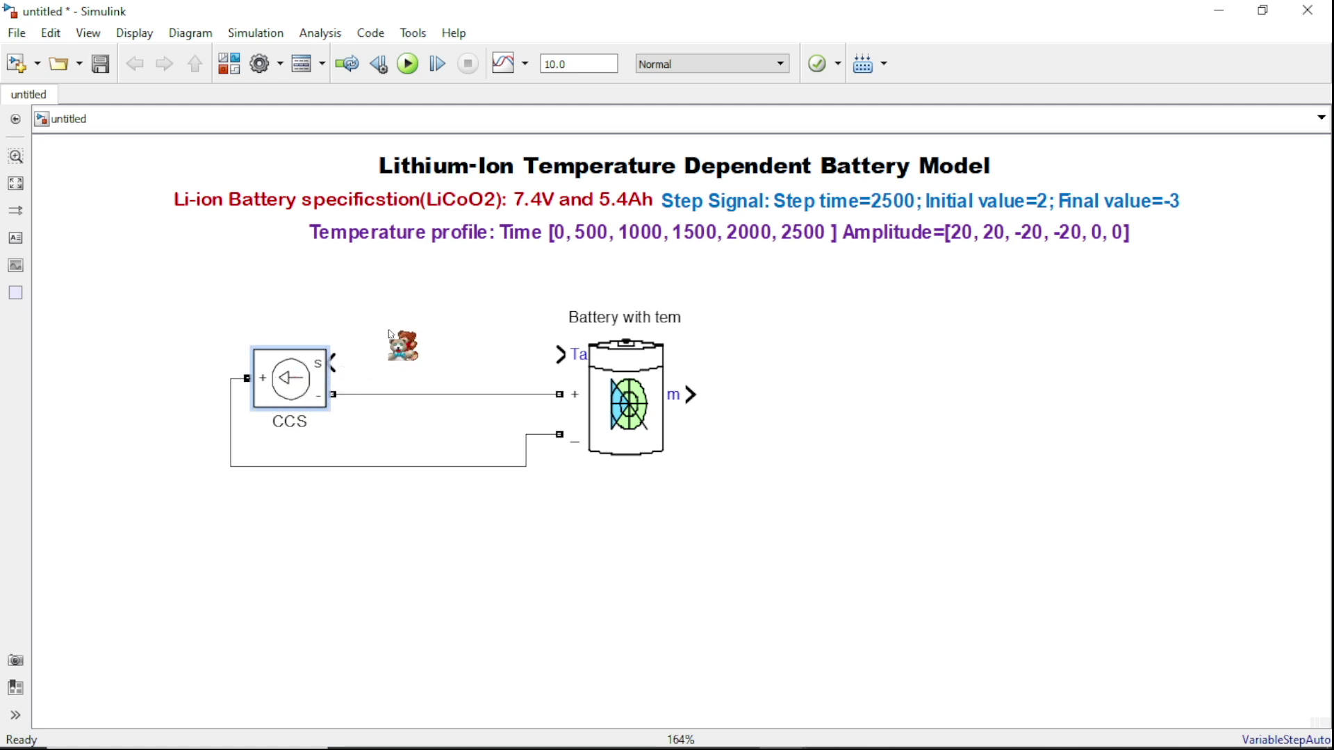
click(230, 64)
click(148, 37)
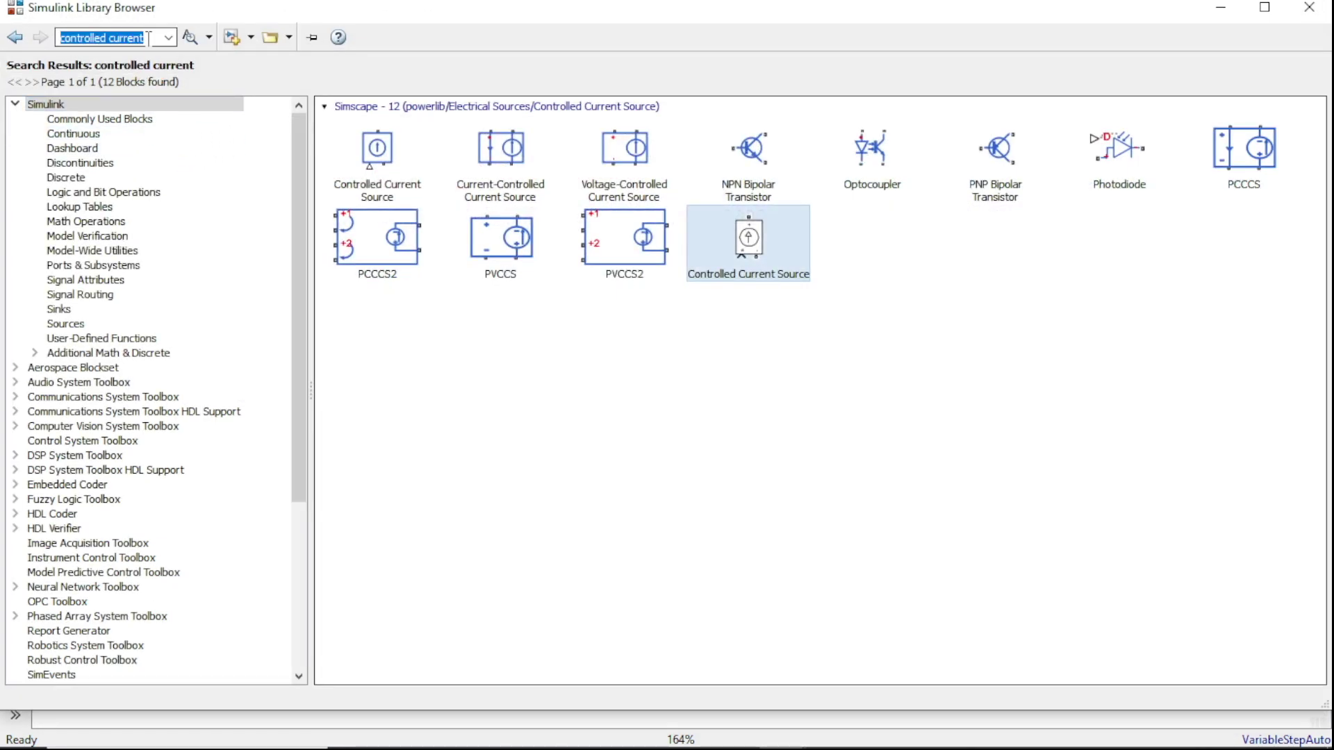
text(step)
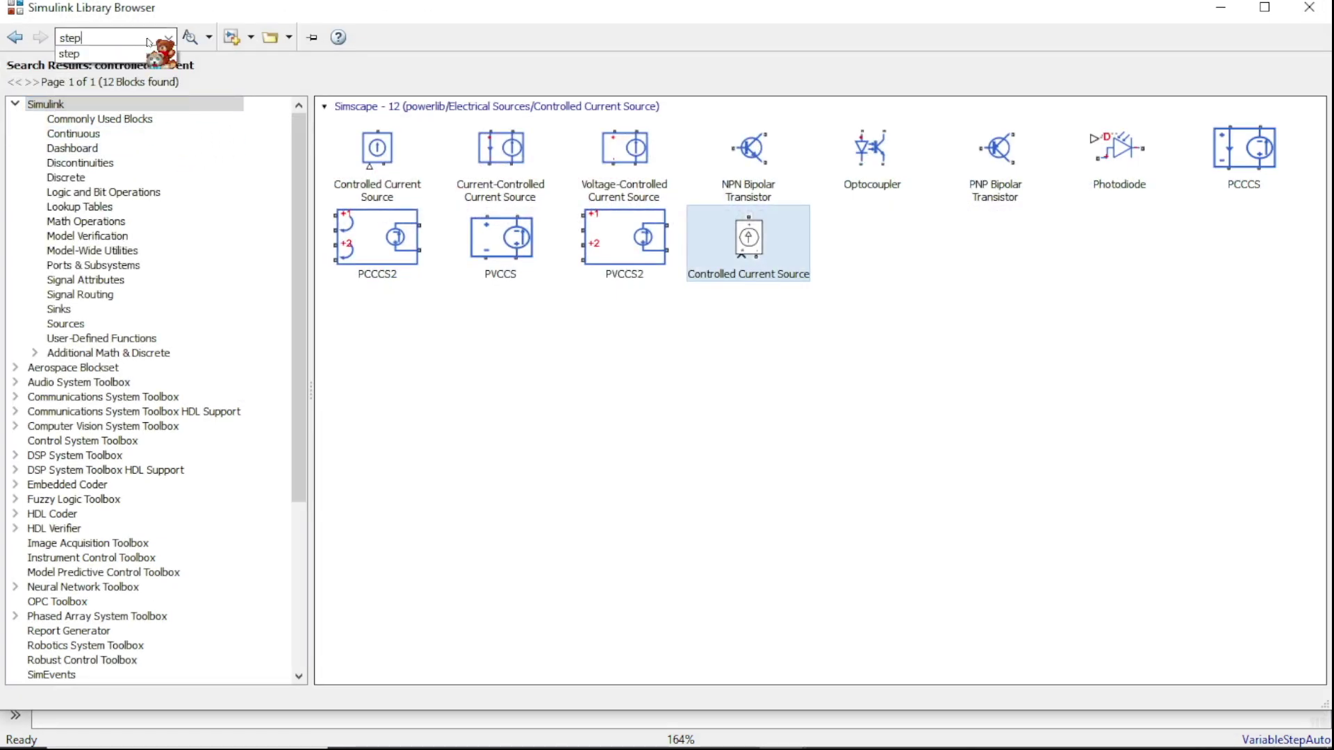
Add the Step block, place it between CCS and the battery, and flip it
click(148, 54)
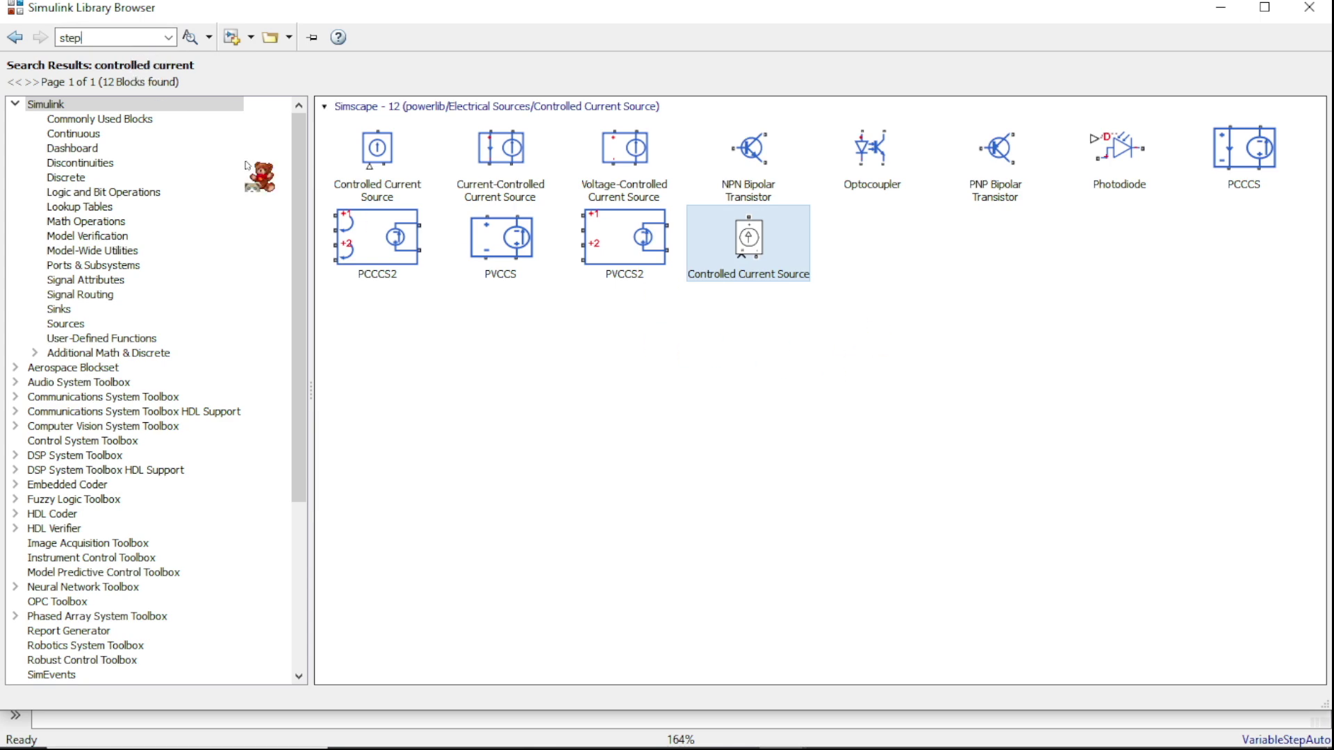
click(194, 38)
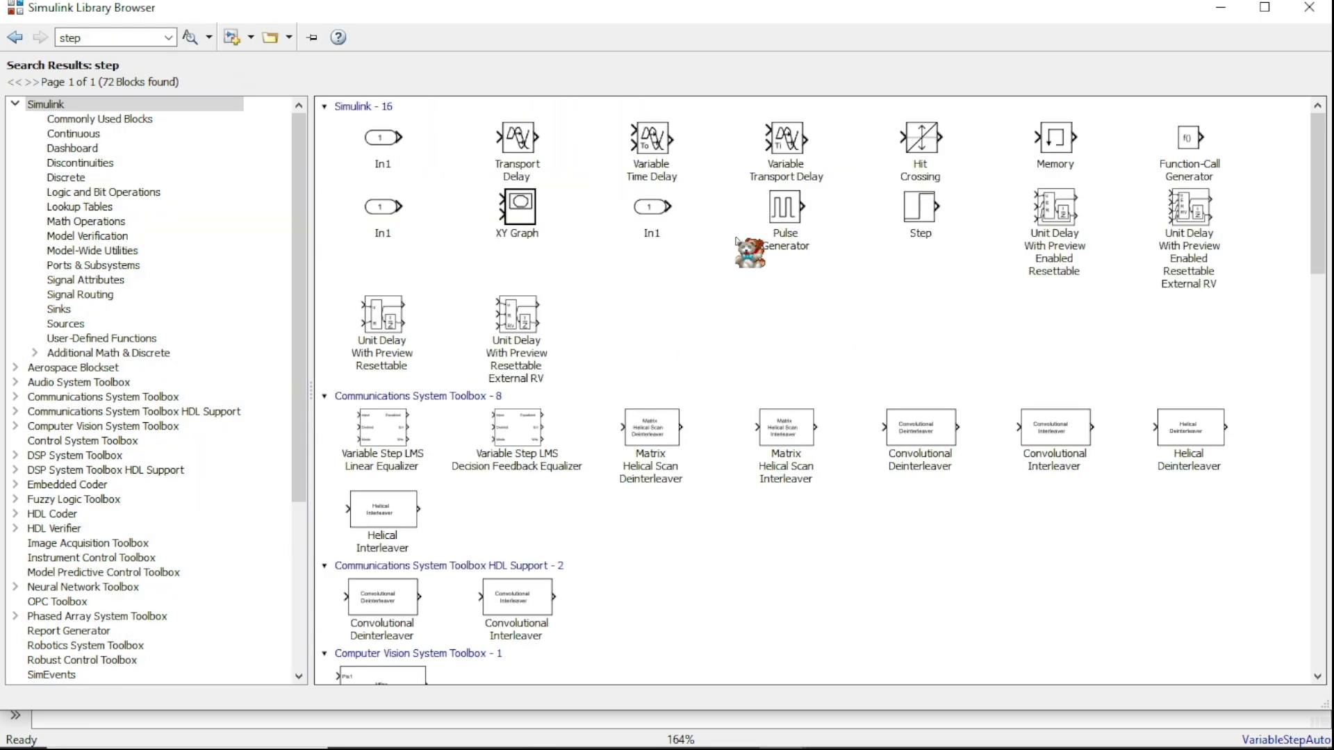
right_click(948, 221)
click(952, 222)
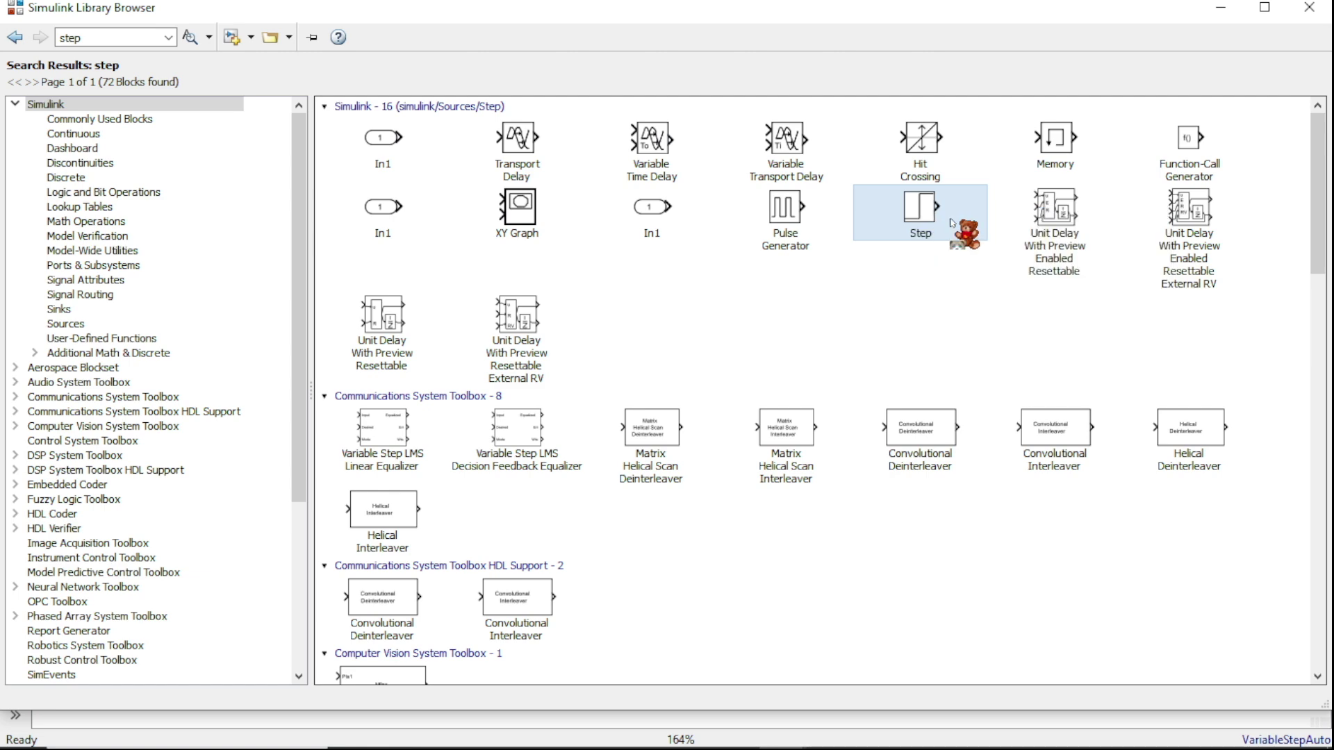
click(1220, 8)
drag(682, 447, 431, 361)
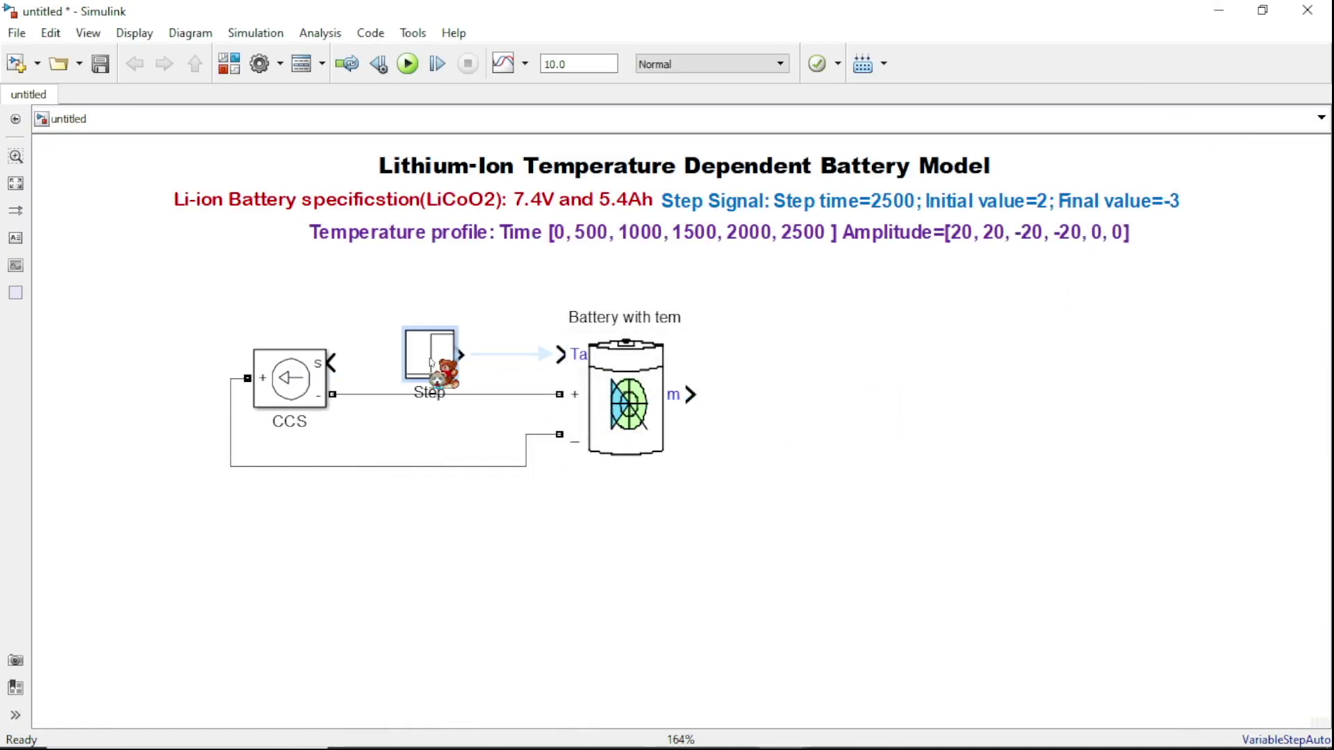
key(ctrl+i)
Set the Step block to step time 2500, initial value 2 and final value -3
double_click(431, 361)
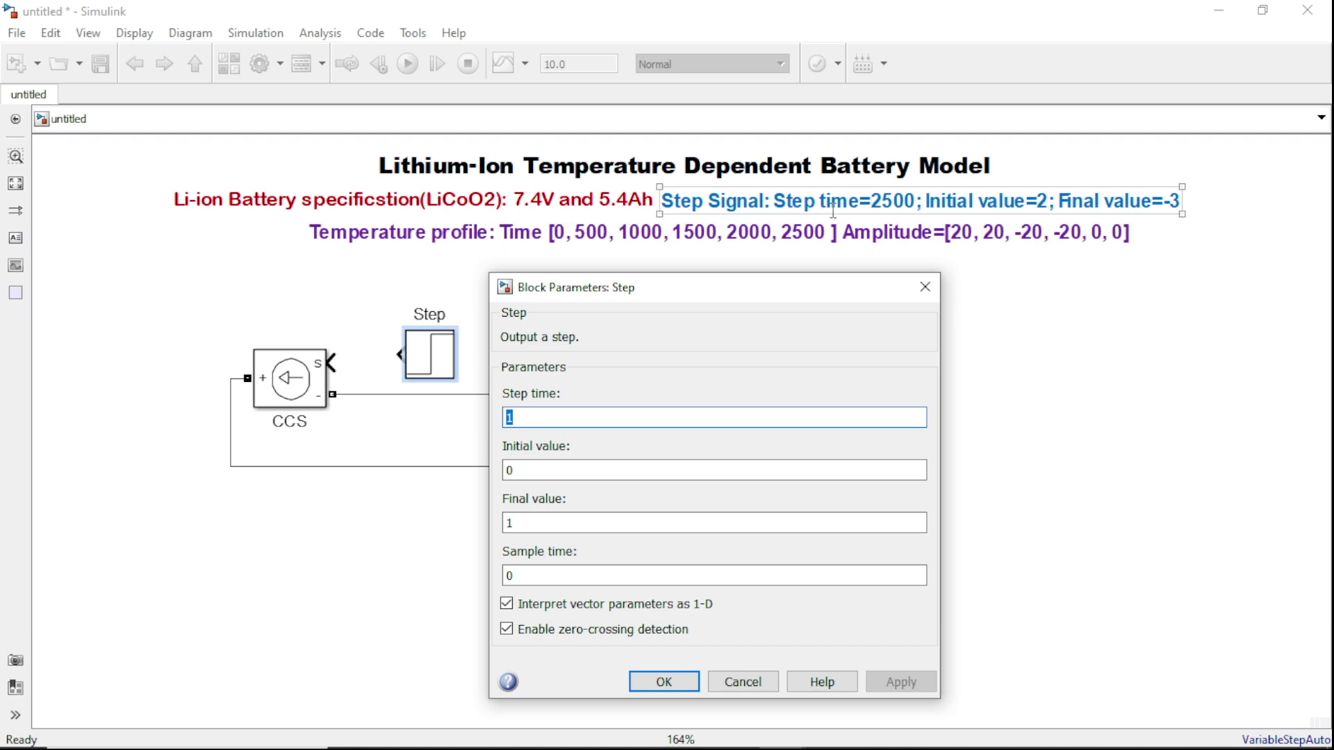
text(25)
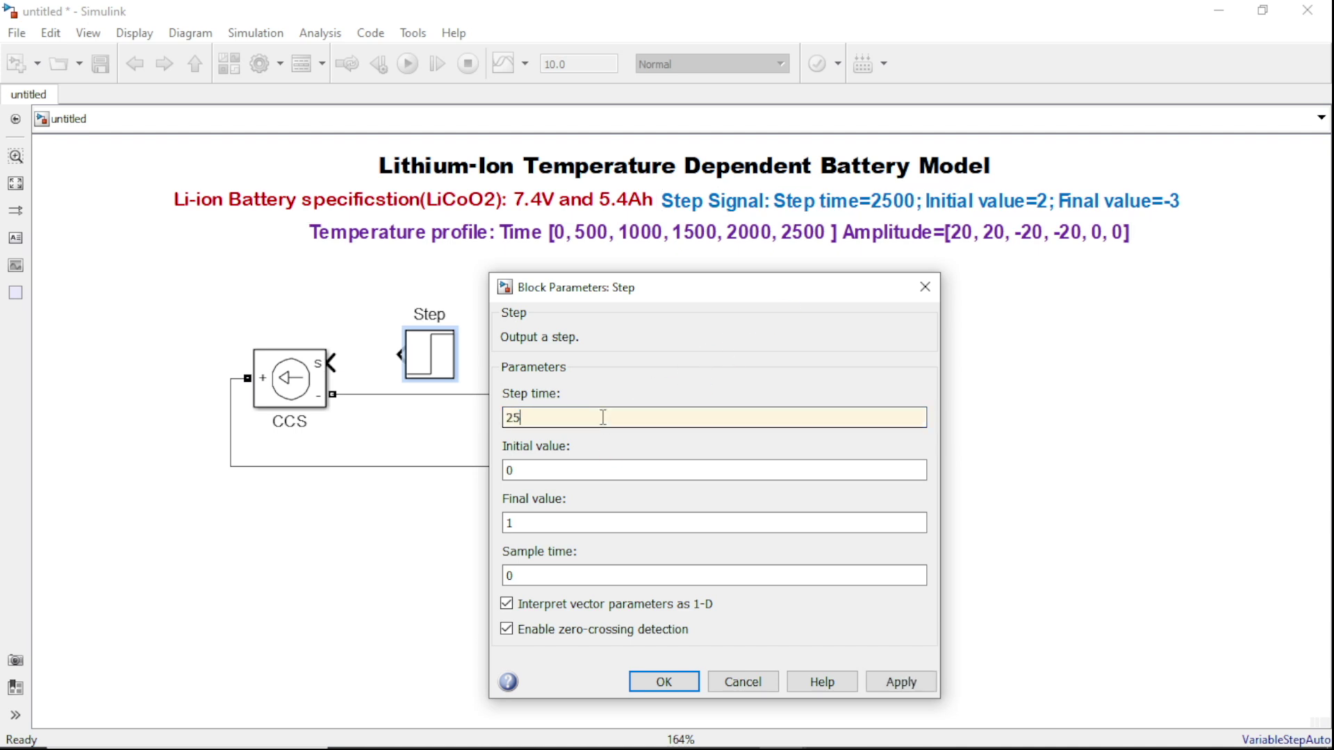
text(00)
click(588, 466)
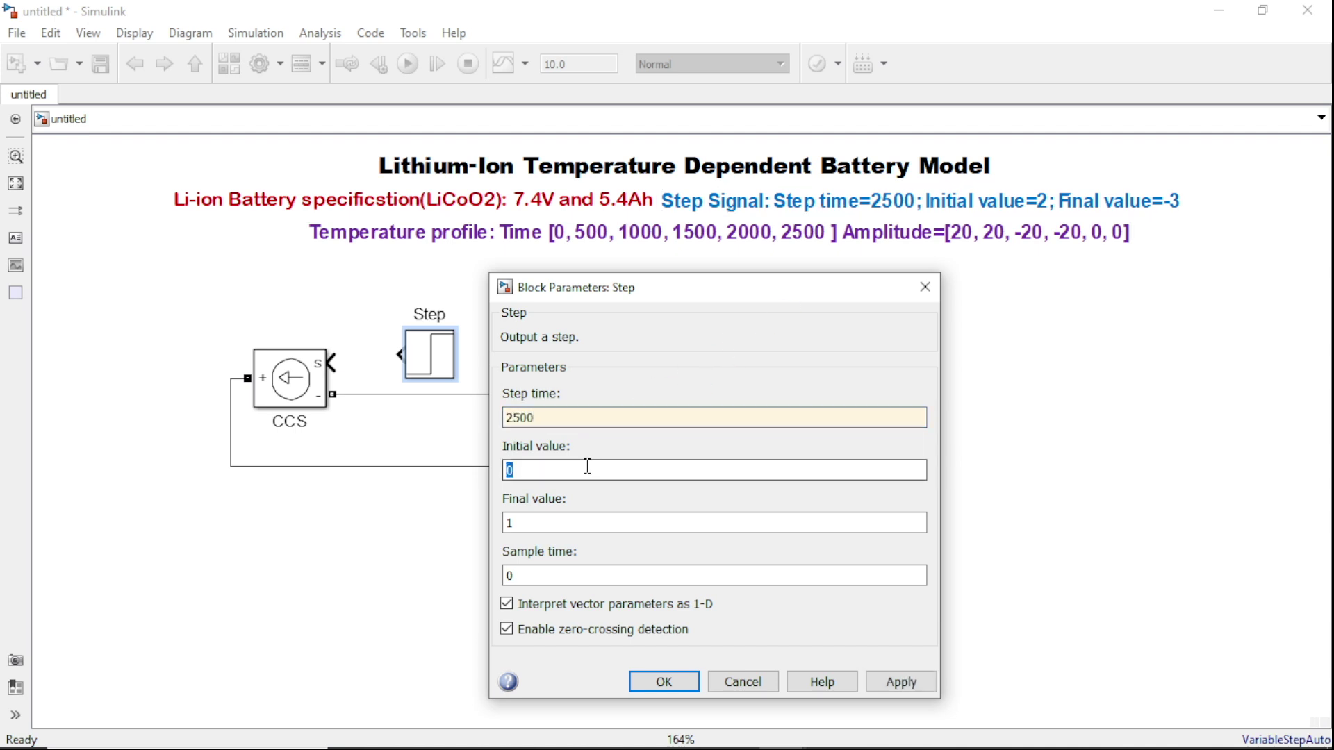
text(2)
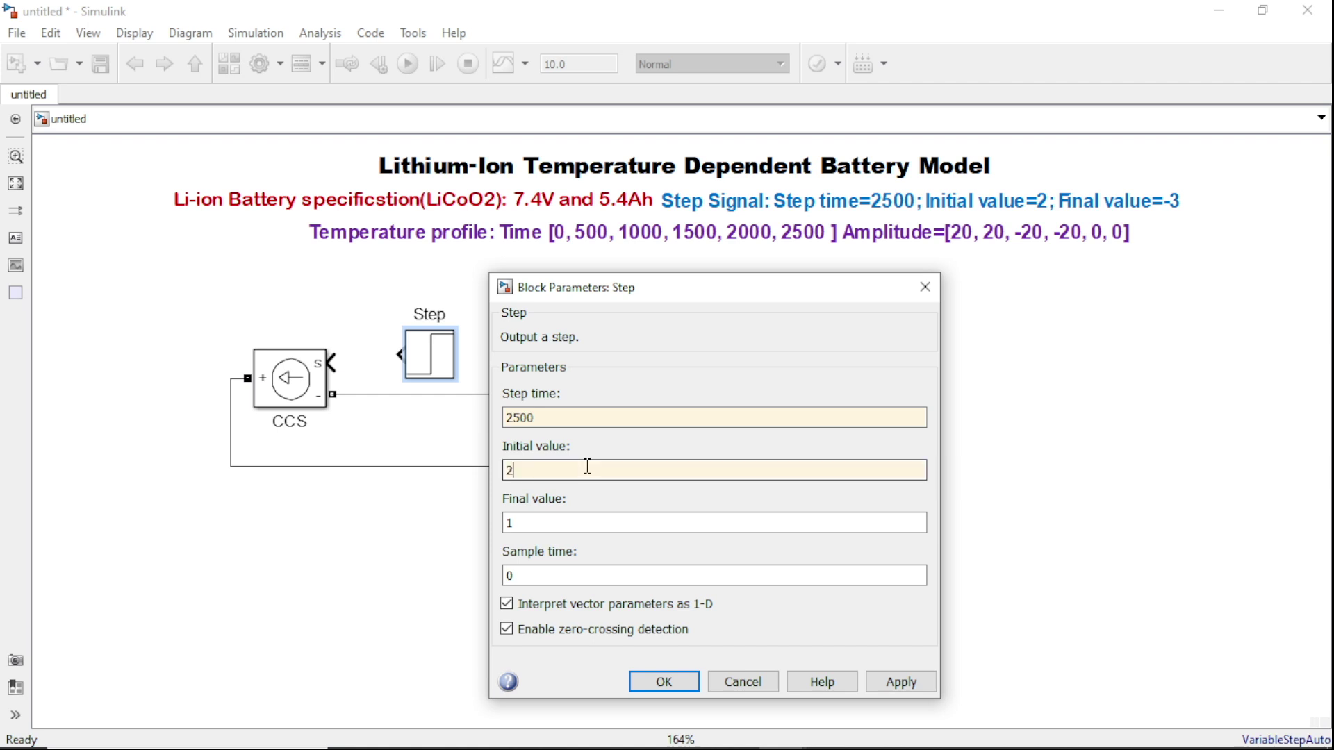
click(581, 529)
key(BackSpace)
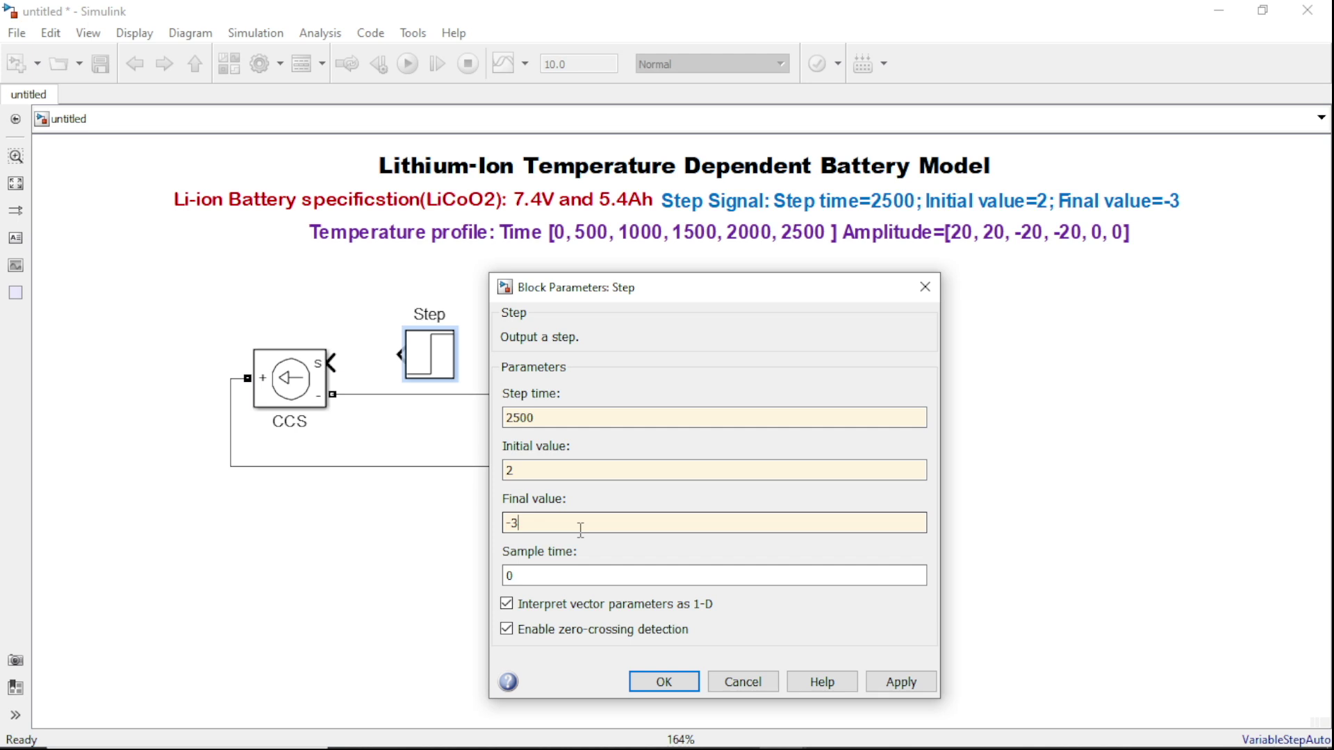
click(917, 690)
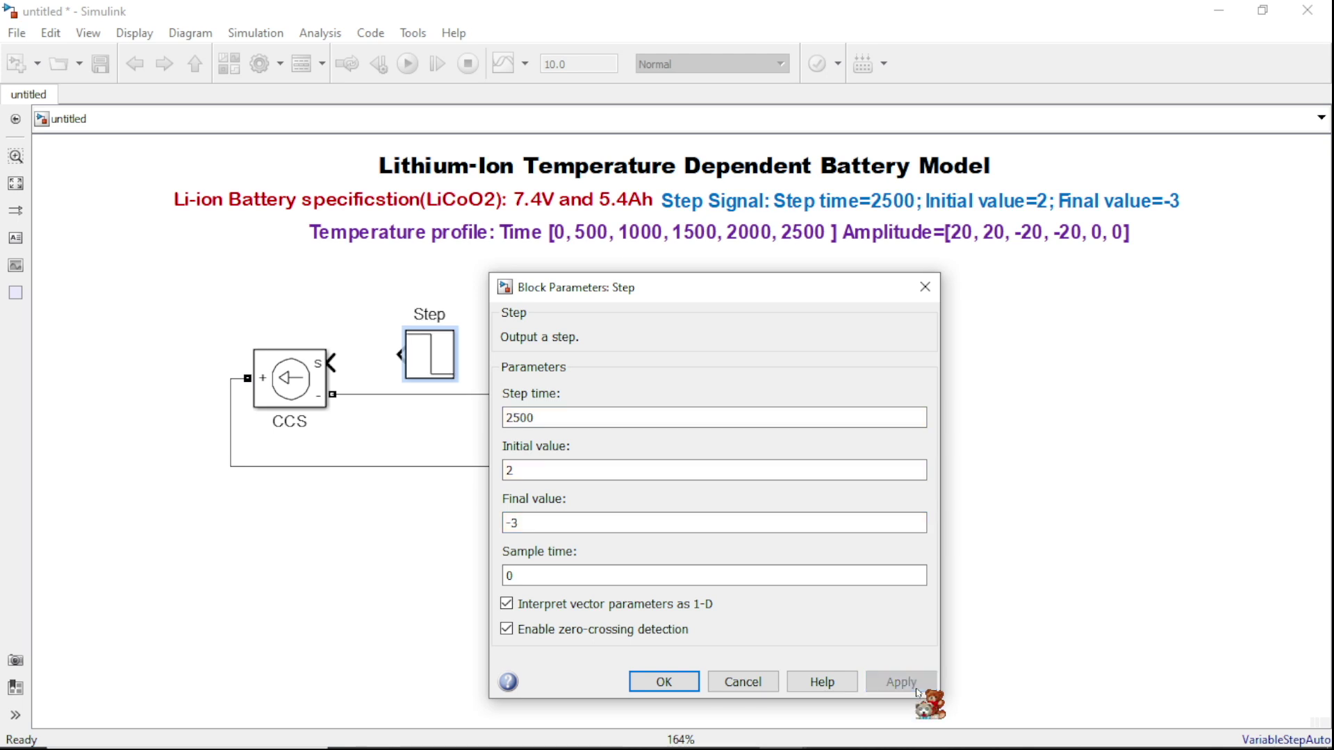
click(702, 682)
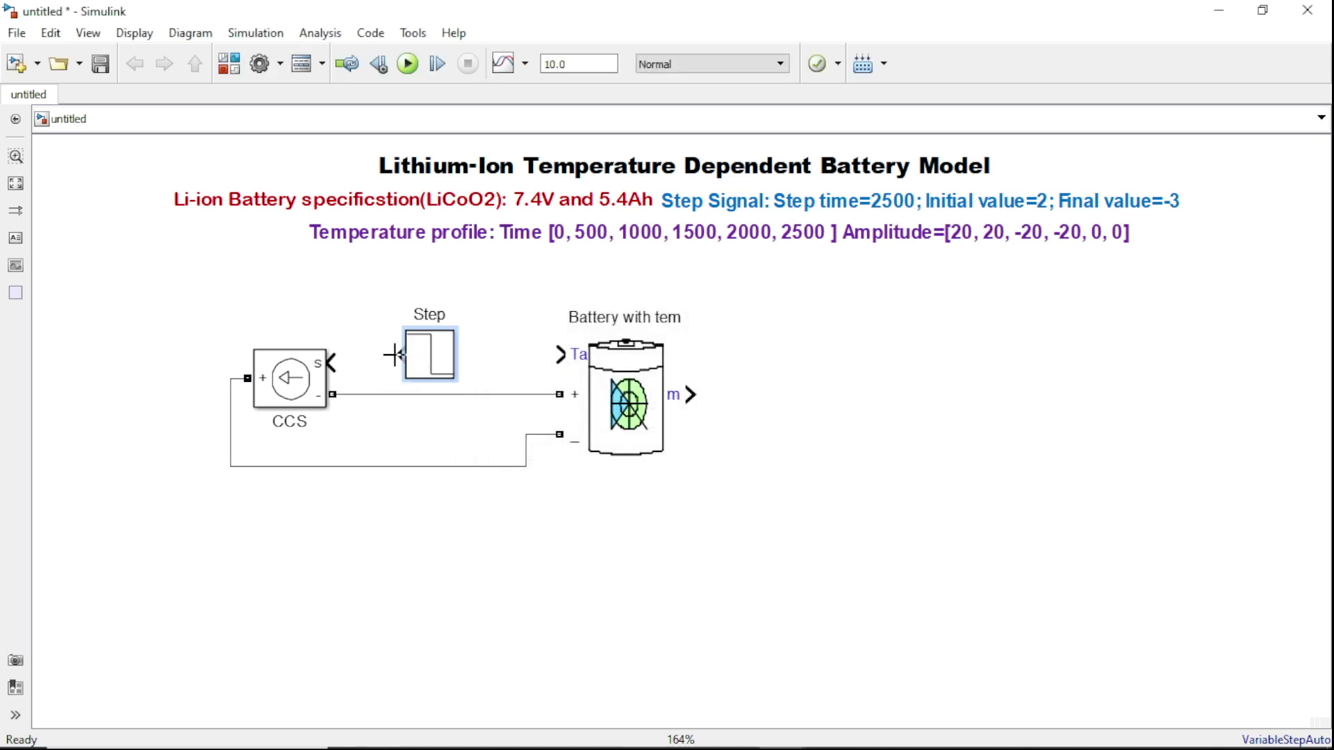
Connect the Step output to the CCS control input and reopen the Library Browser
drag(357, 356, 333, 362)
drag(448, 359, 450, 366)
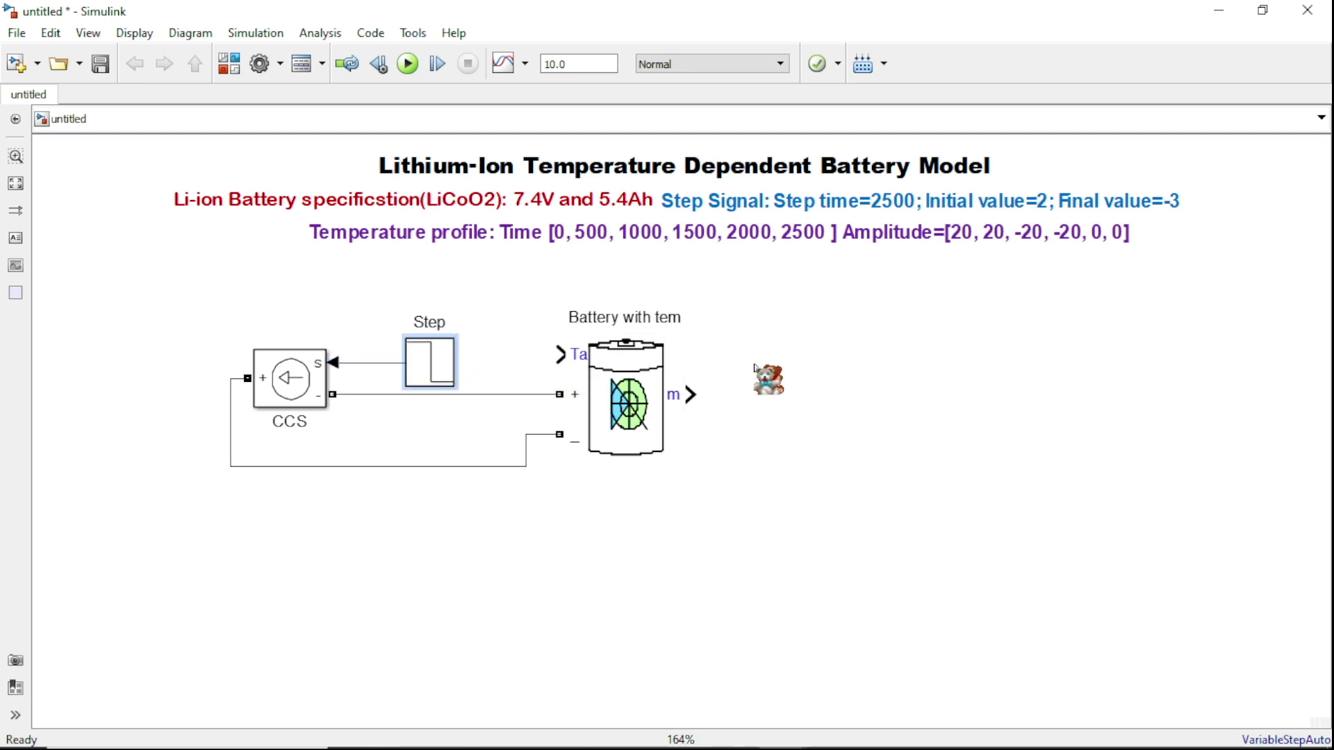
click(659, 239)
click(750, 295)
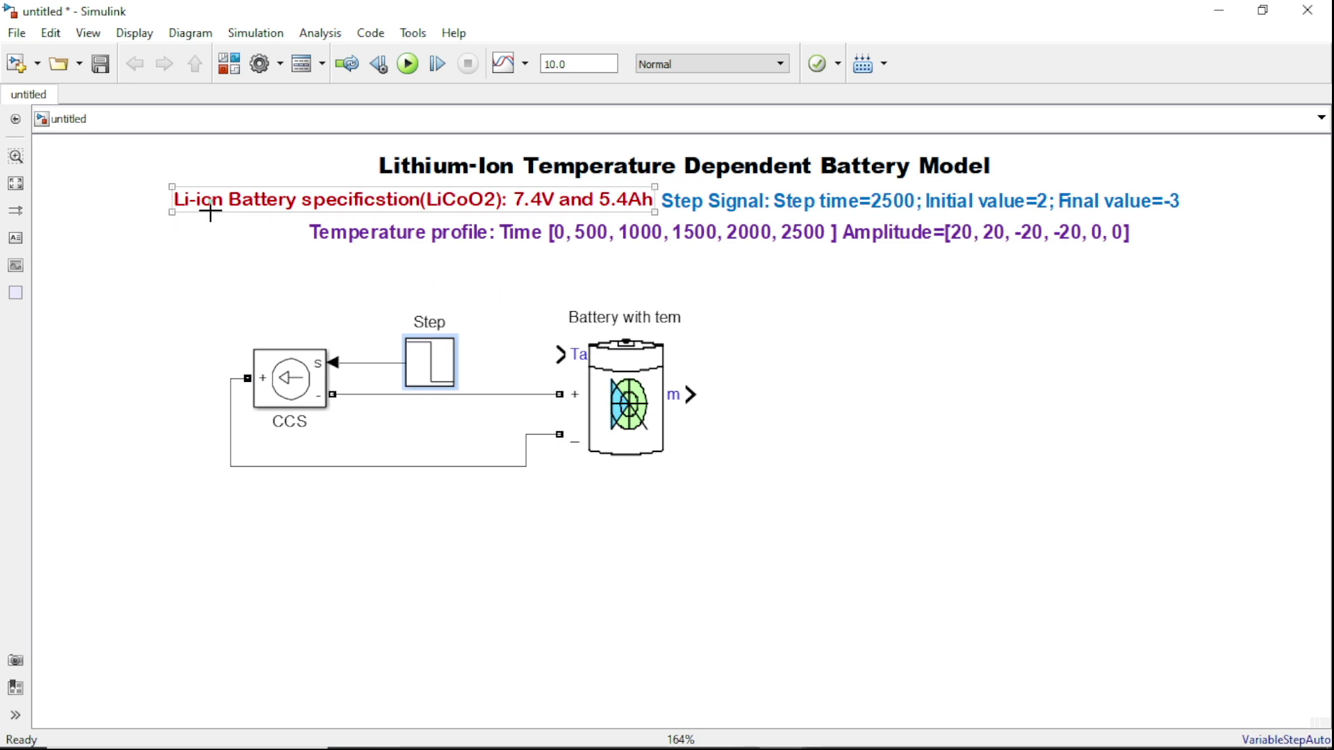
click(229, 63)
click(119, 39)
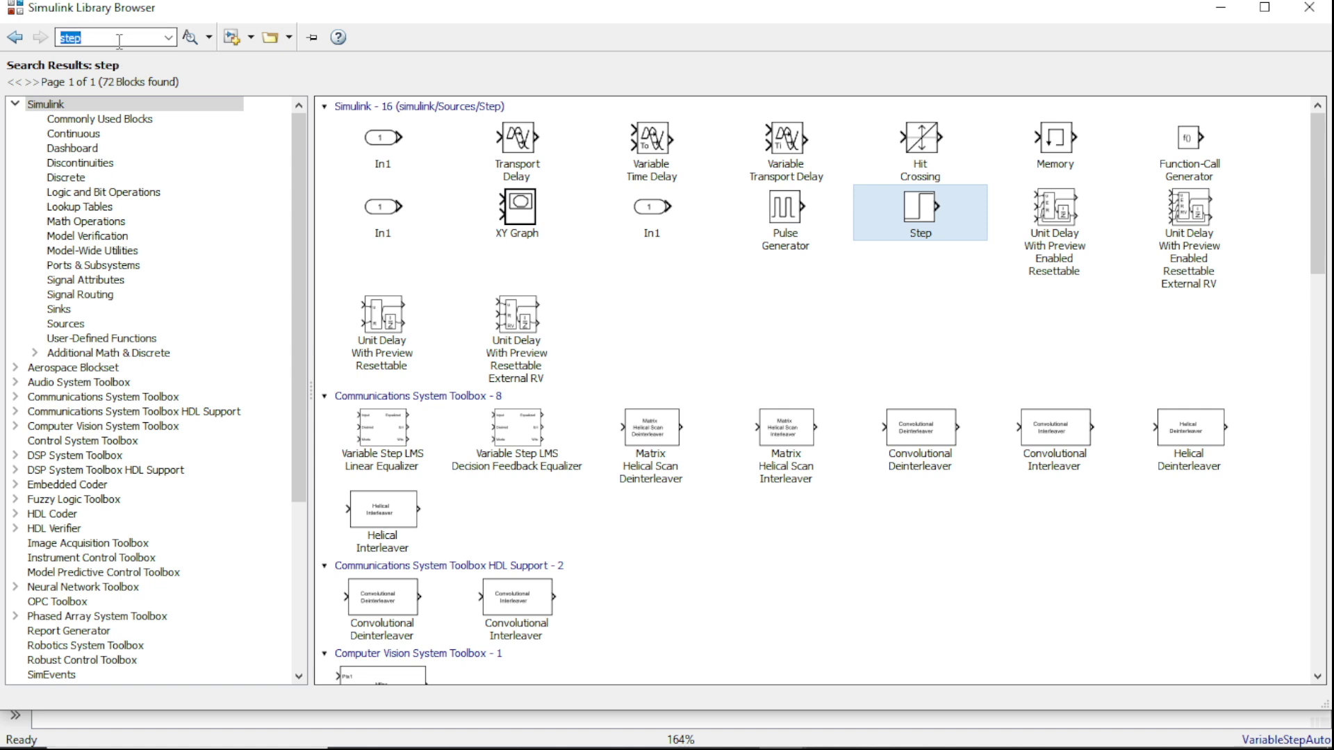
Find the Stair Generator in the Library Browser and place it near the Step block
text(stai)
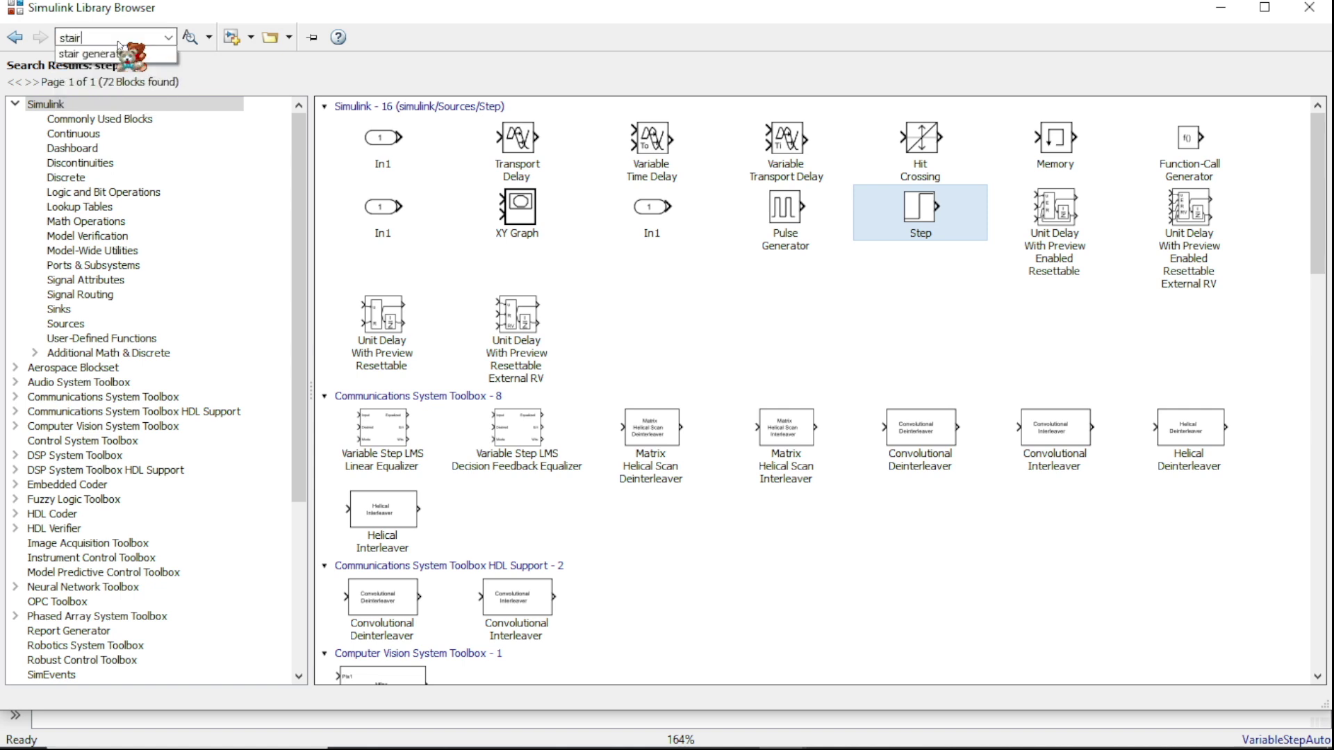
text(r)
click(139, 54)
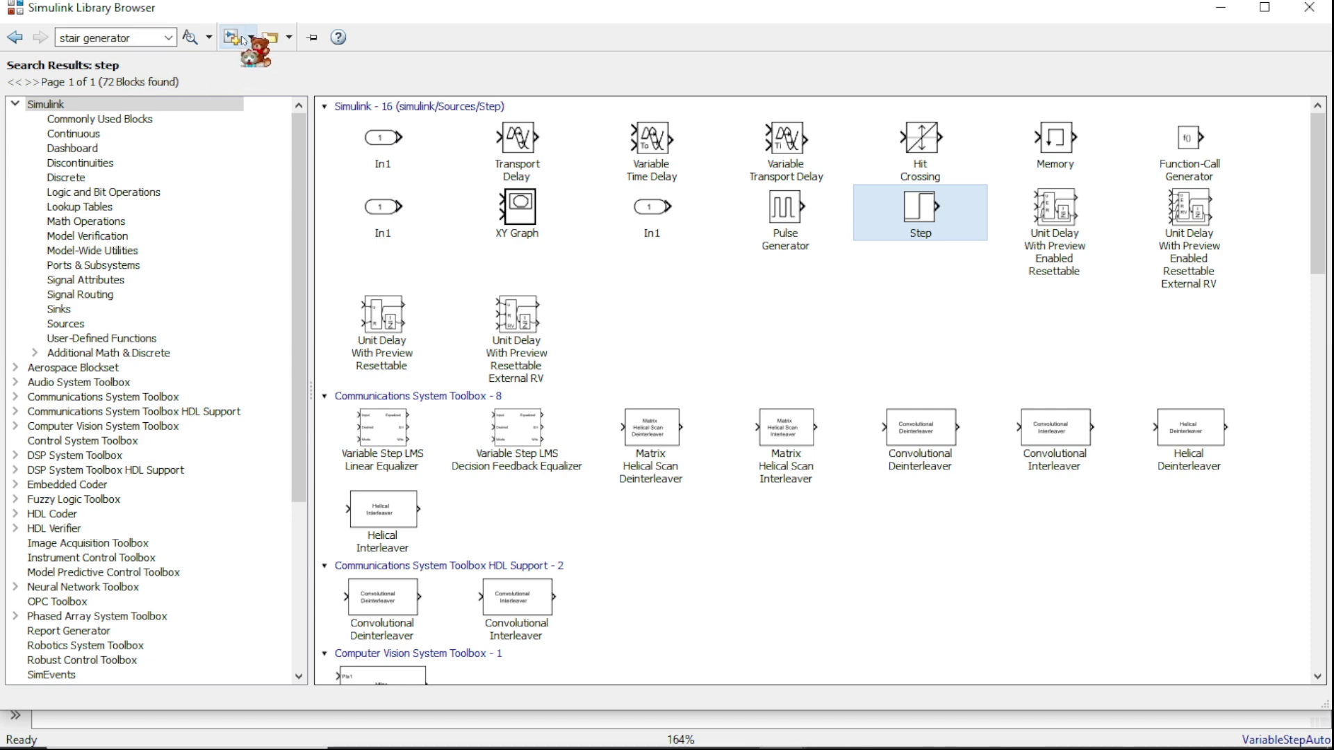
click(196, 40)
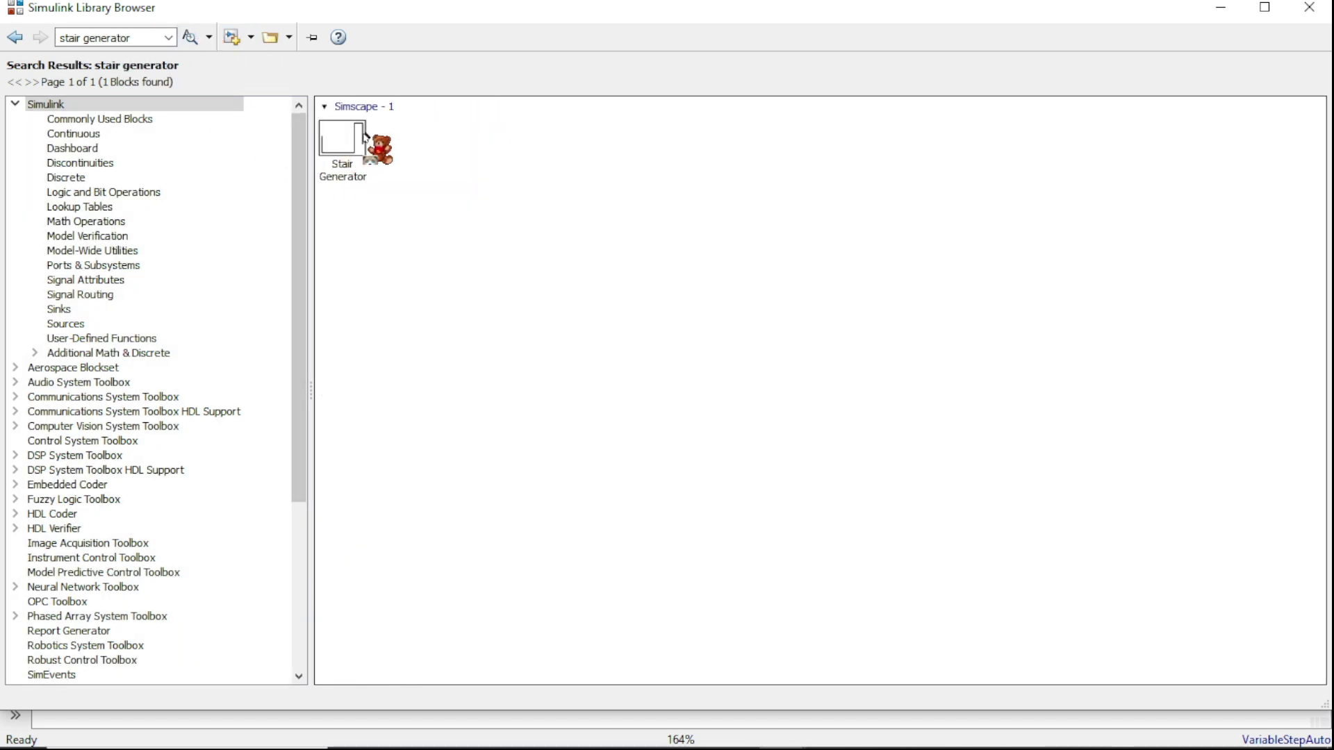
click(363, 135)
right_click(368, 136)
key(Escape)
drag(1140, 32, 417, 280)
Set Stair Generator times [0,500,1000,1500,2000,2500] and amplitudes [20,20,-20,-20,0,0], then apply
double_click(417, 279)
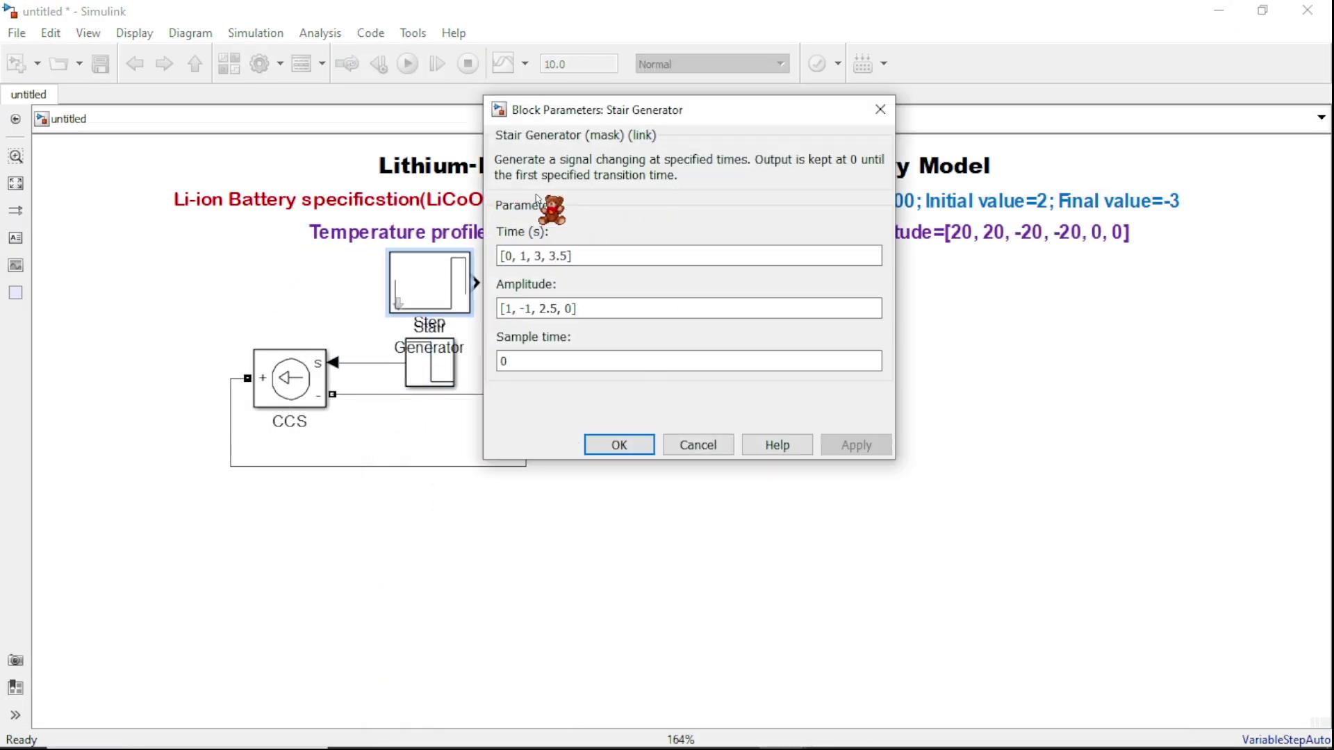
drag(619, 111, 757, 321)
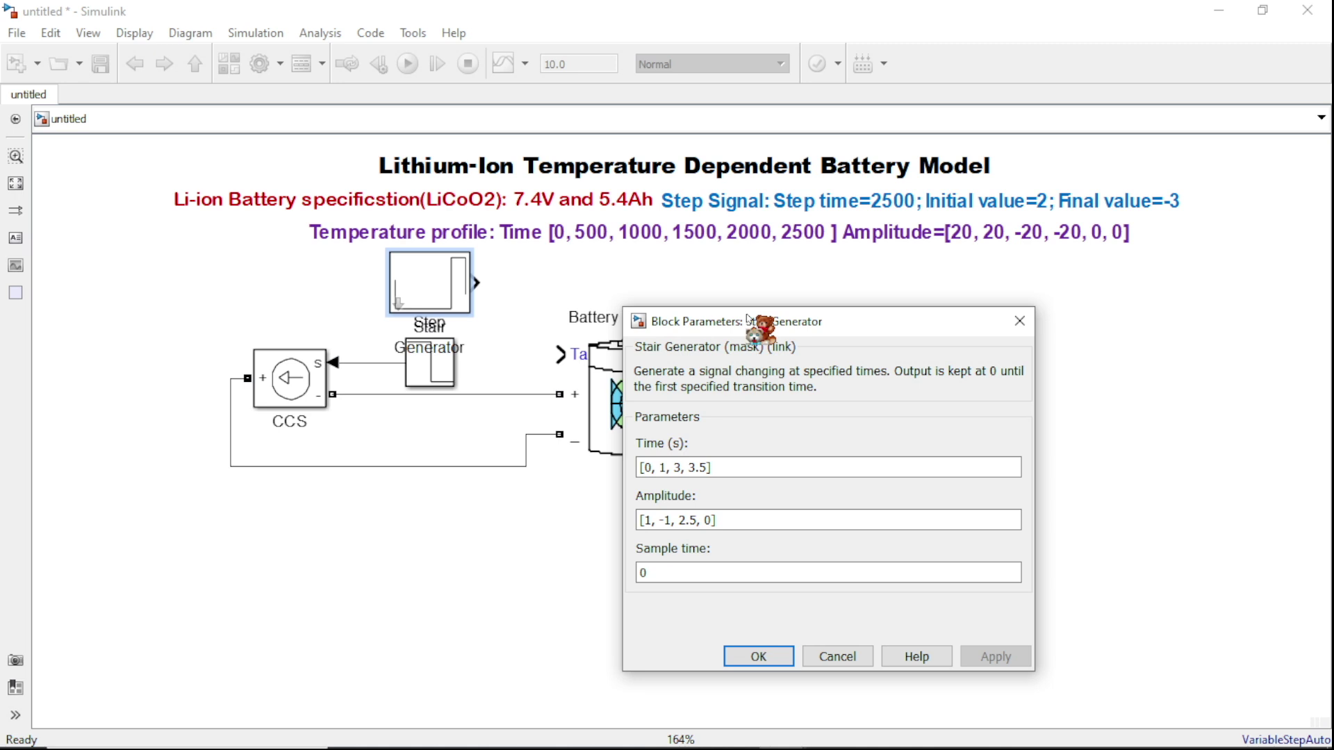
triple_click(663, 468)
click(587, 452)
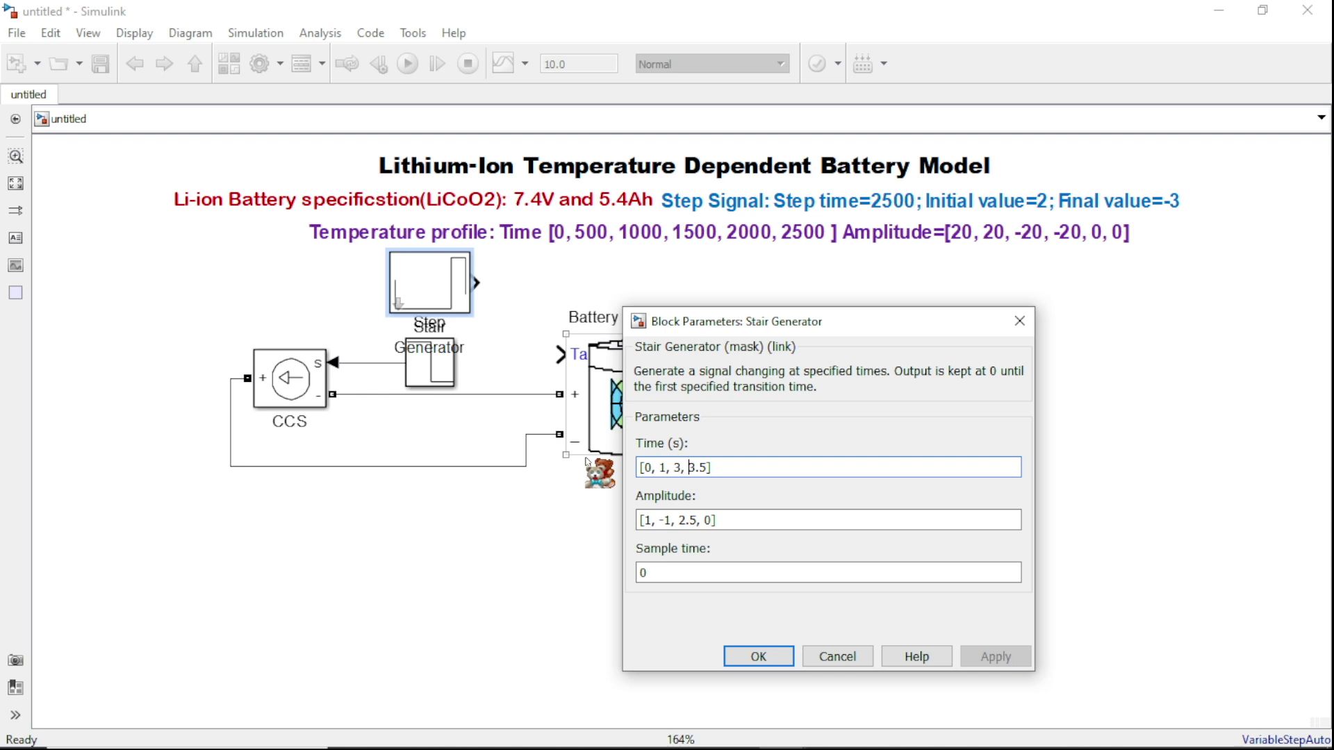
key(BackSpace)
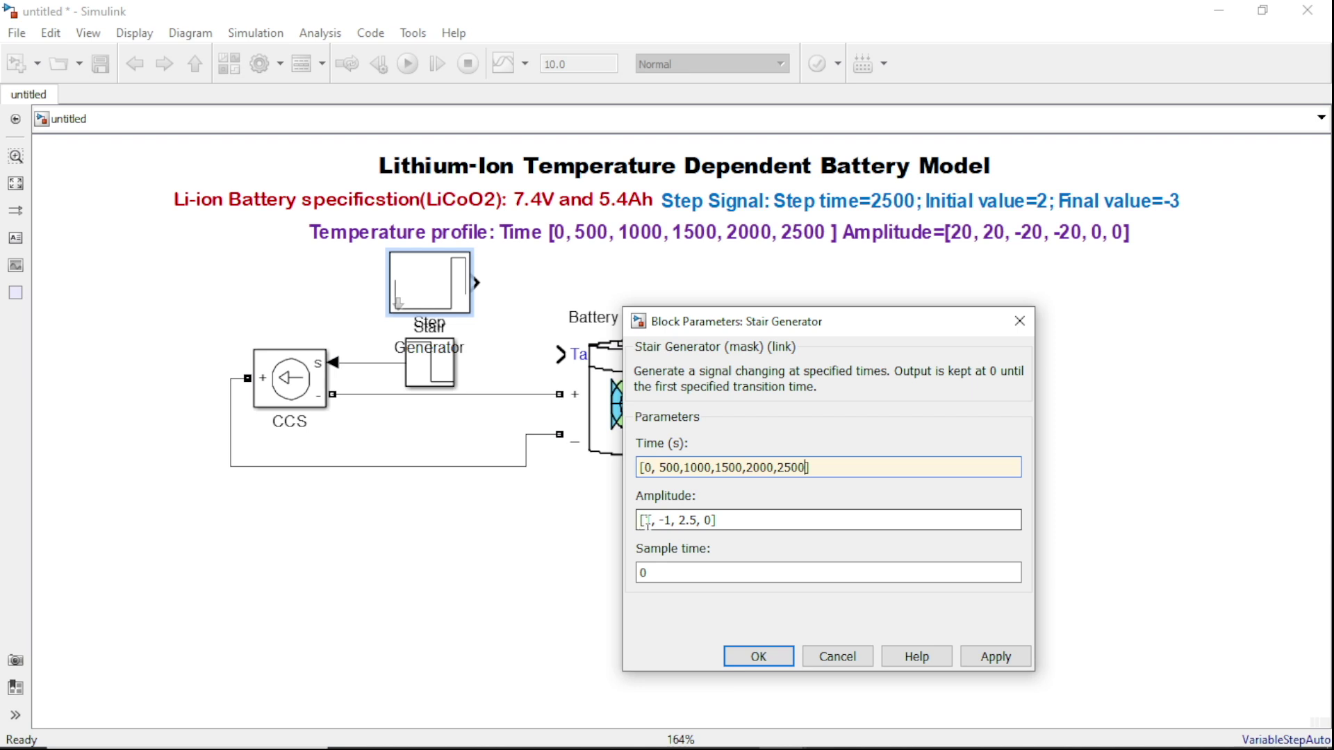
click(729, 514)
key(Left)
key(BackSpace)
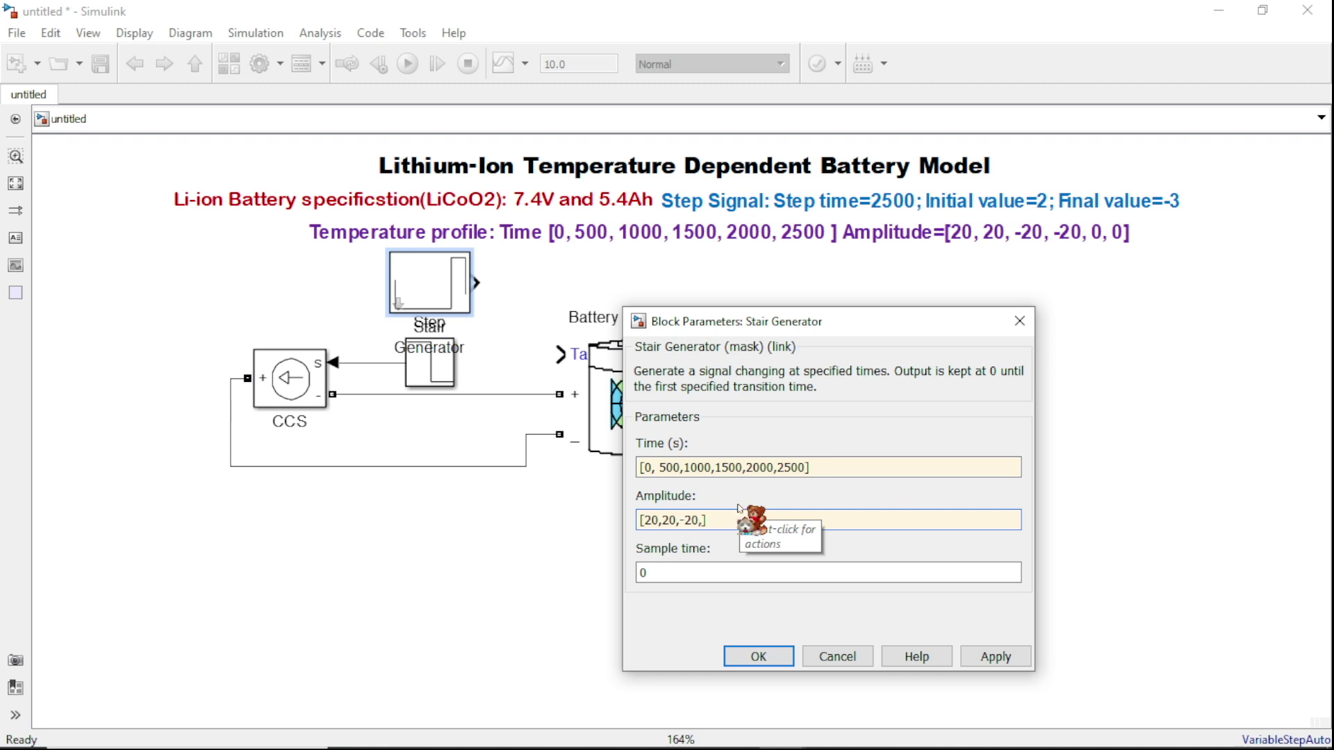
text(0,)
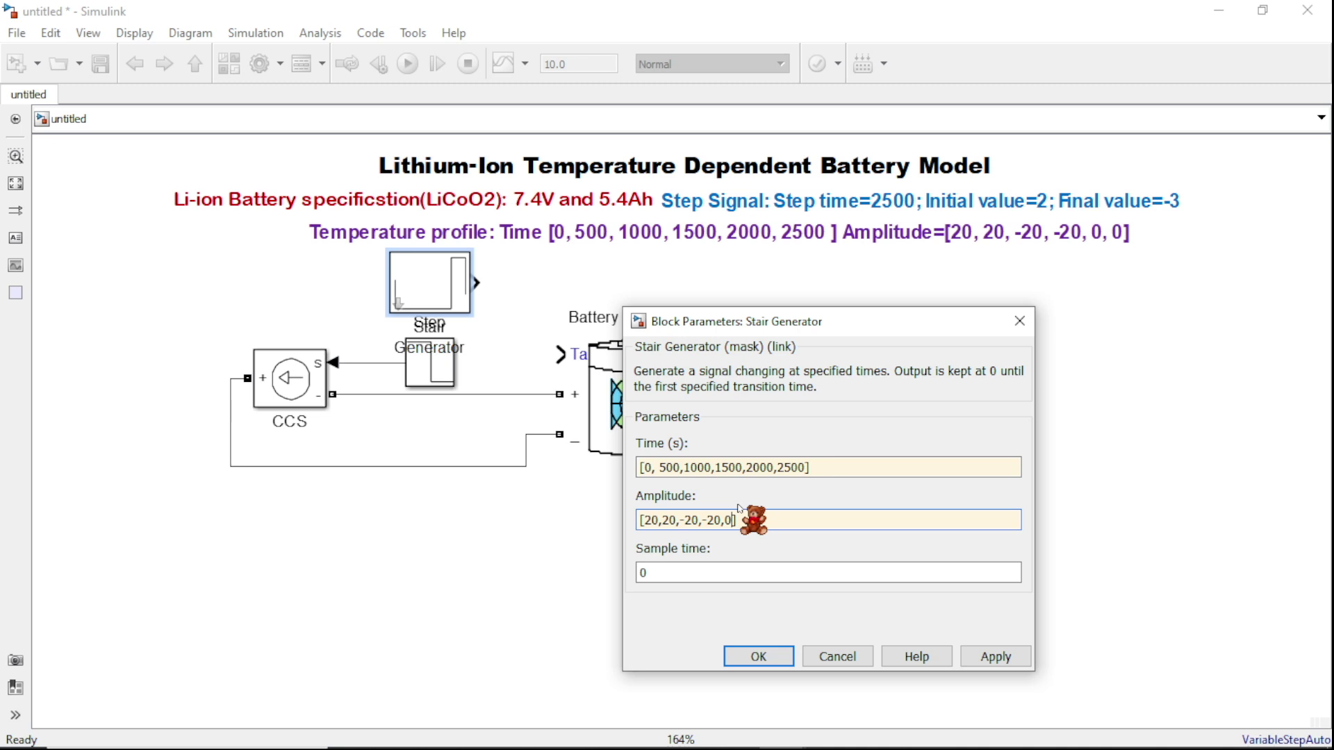
text(0,0])
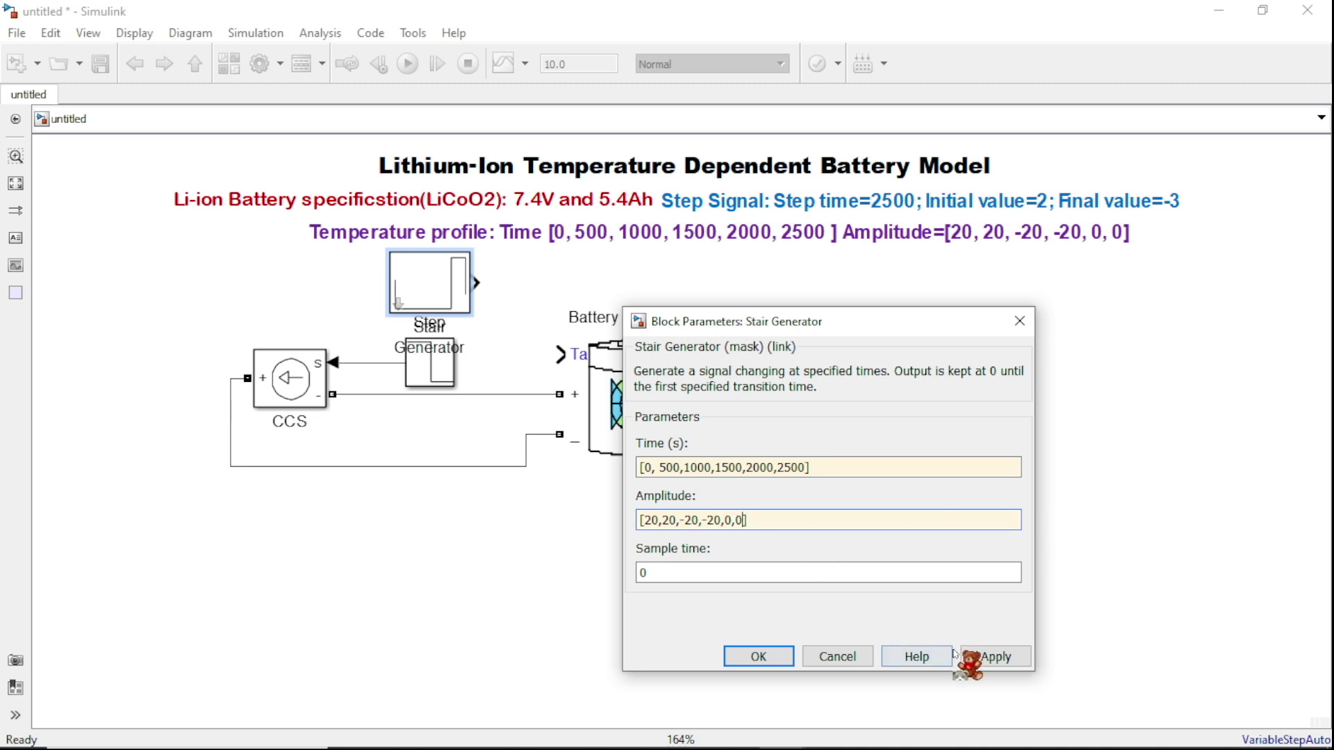
click(987, 656)
Wire the Stair Generator output to the battery's Ta port, move it beside CCS, and reopen the library
click(758, 656)
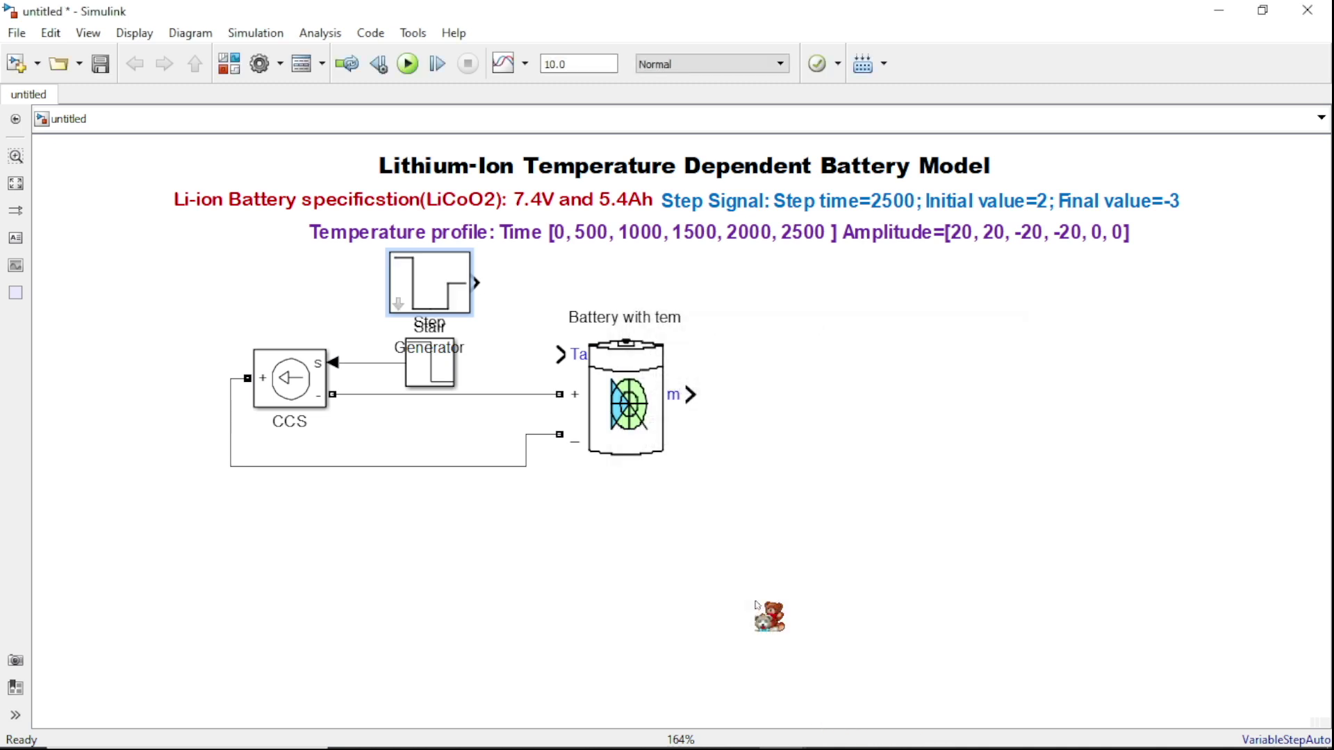
drag(476, 281, 557, 352)
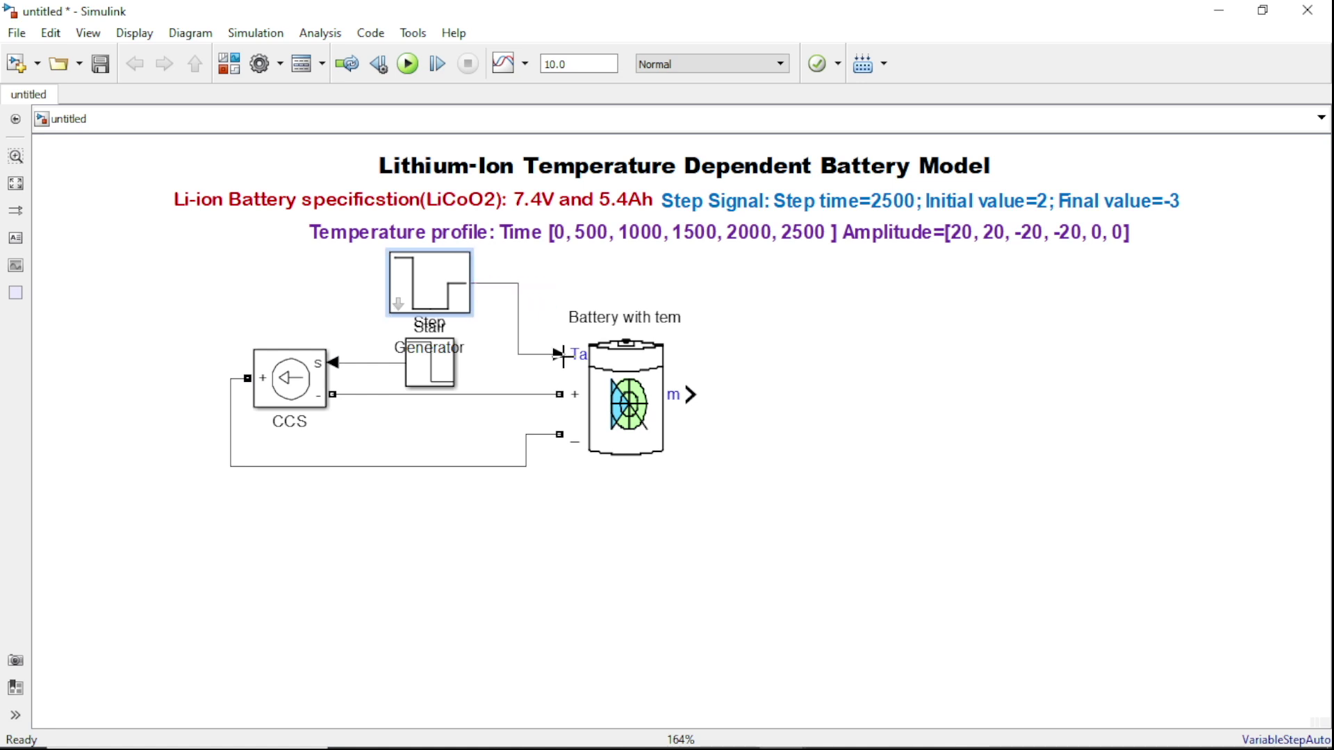
drag(410, 291, 318, 297)
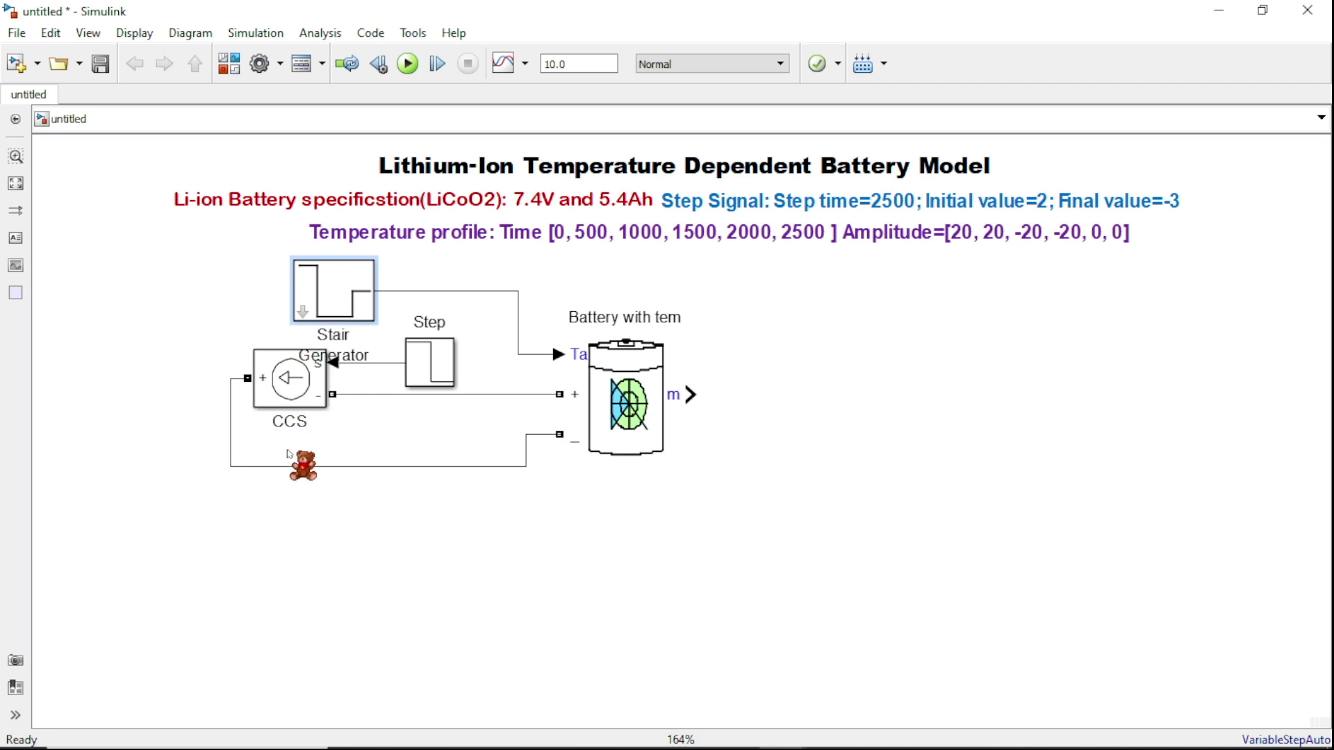
click(435, 378)
click(353, 307)
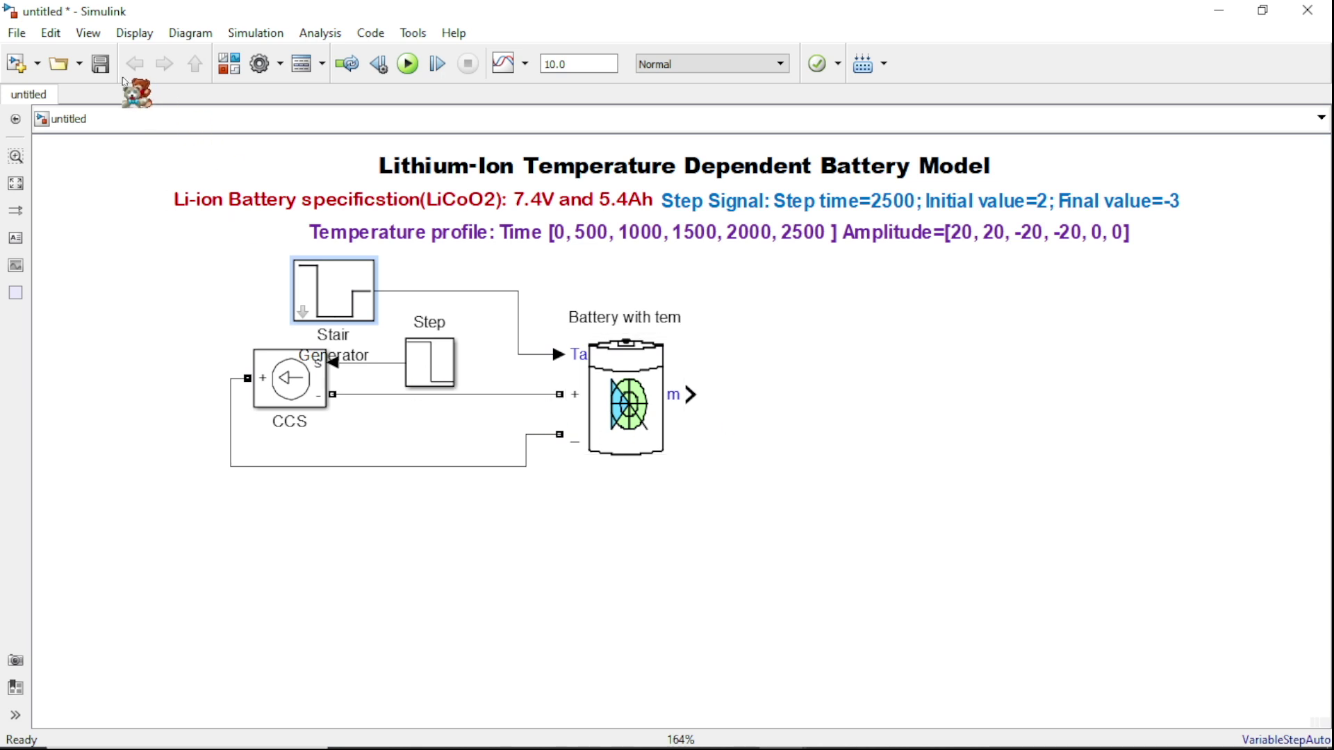
click(229, 63)
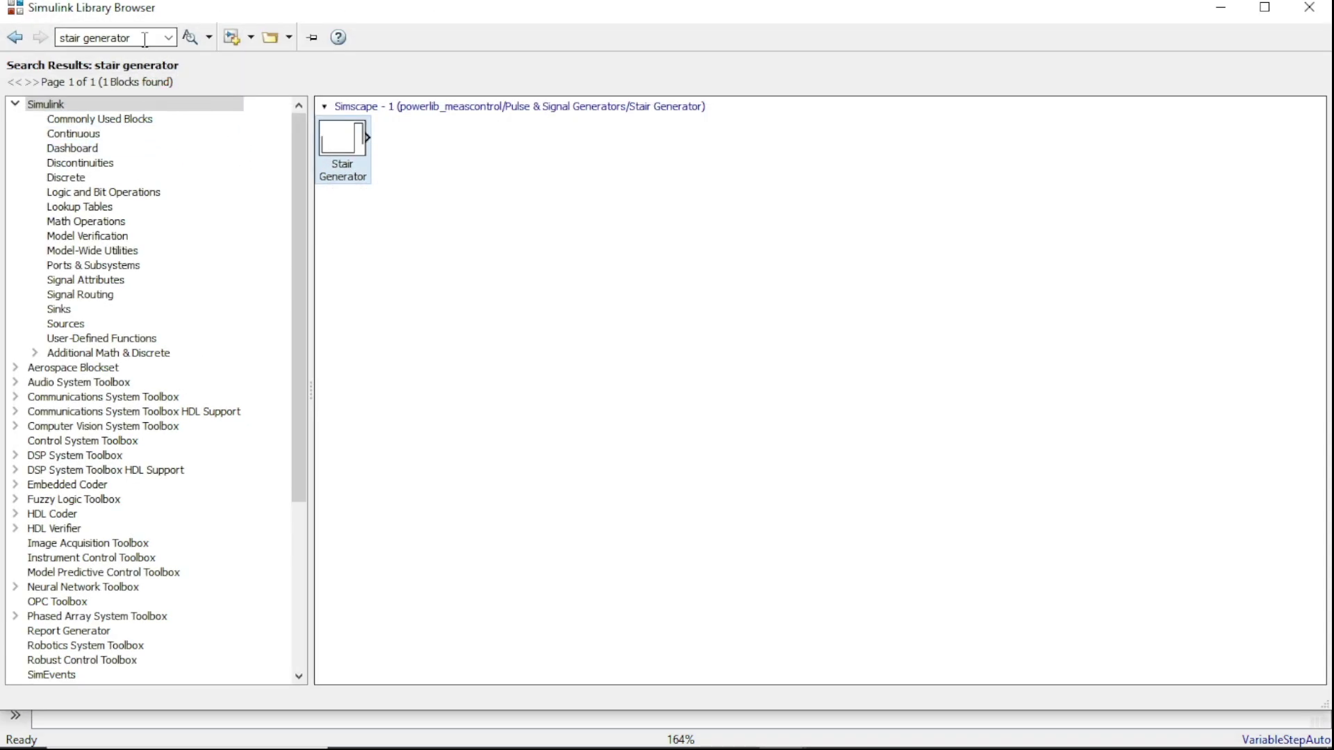
Add a Bus Selector from the 'bus selector' search and link it to the battery's m output
text(bus)
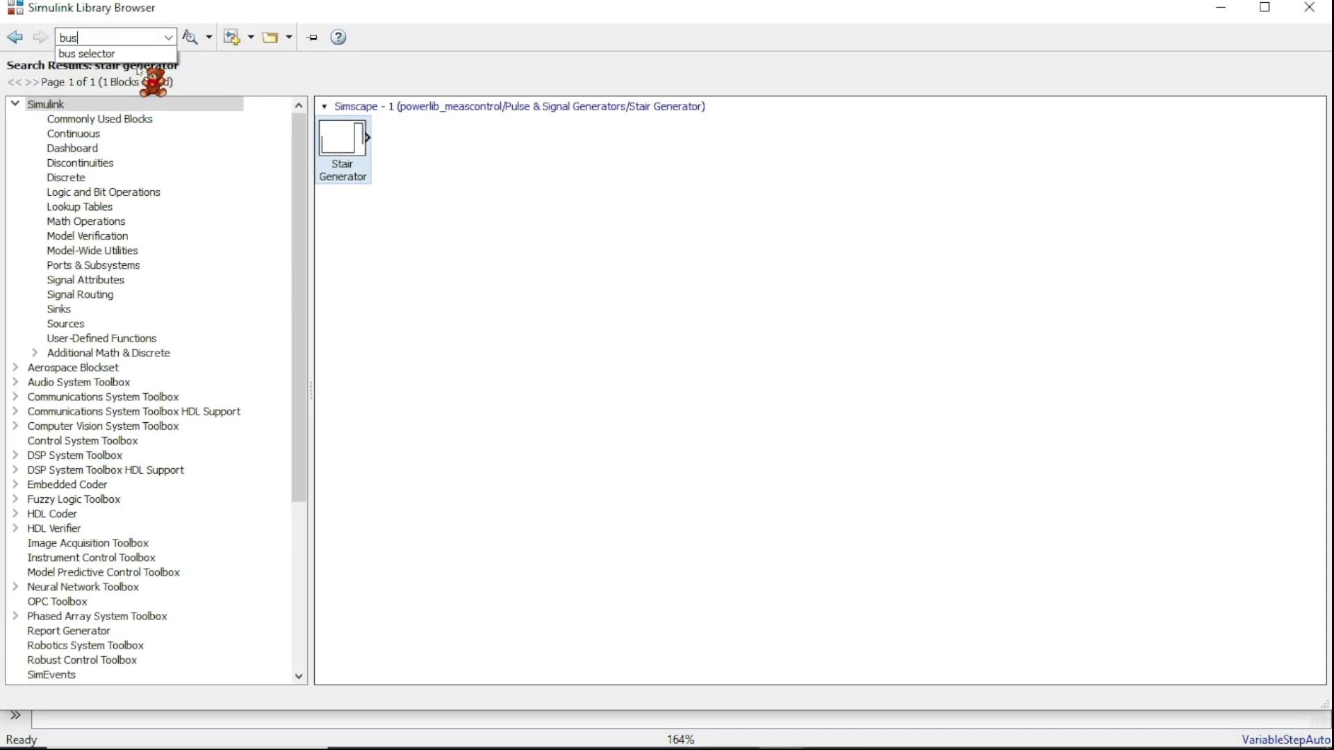
key(Return)
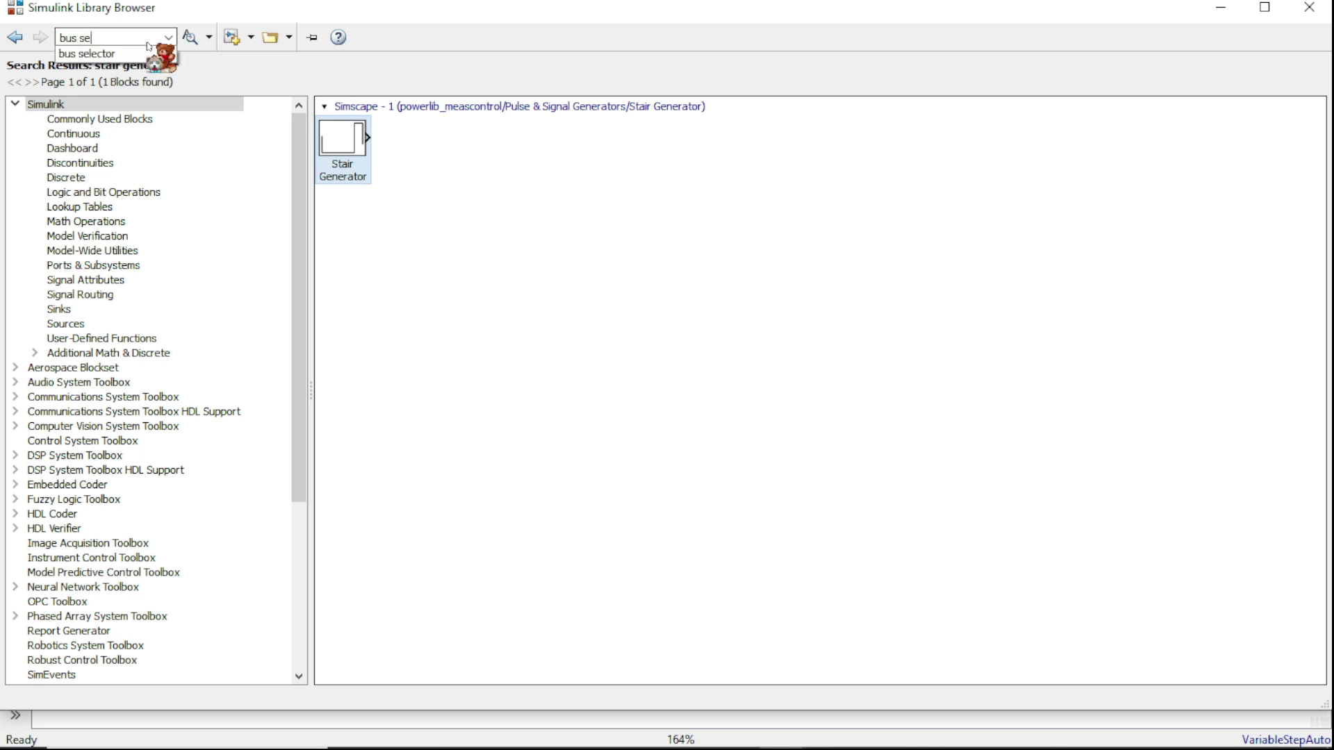
text(se)
click(139, 53)
click(191, 37)
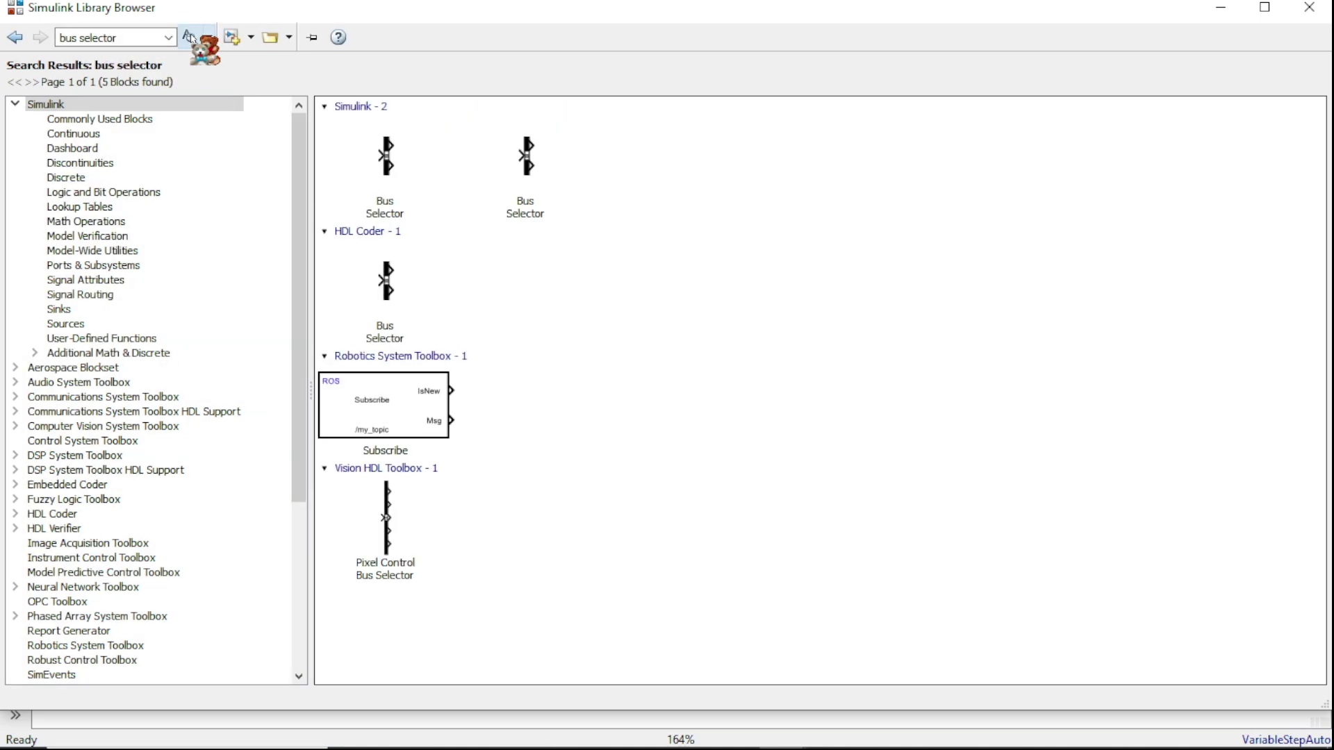
right_click(384, 150)
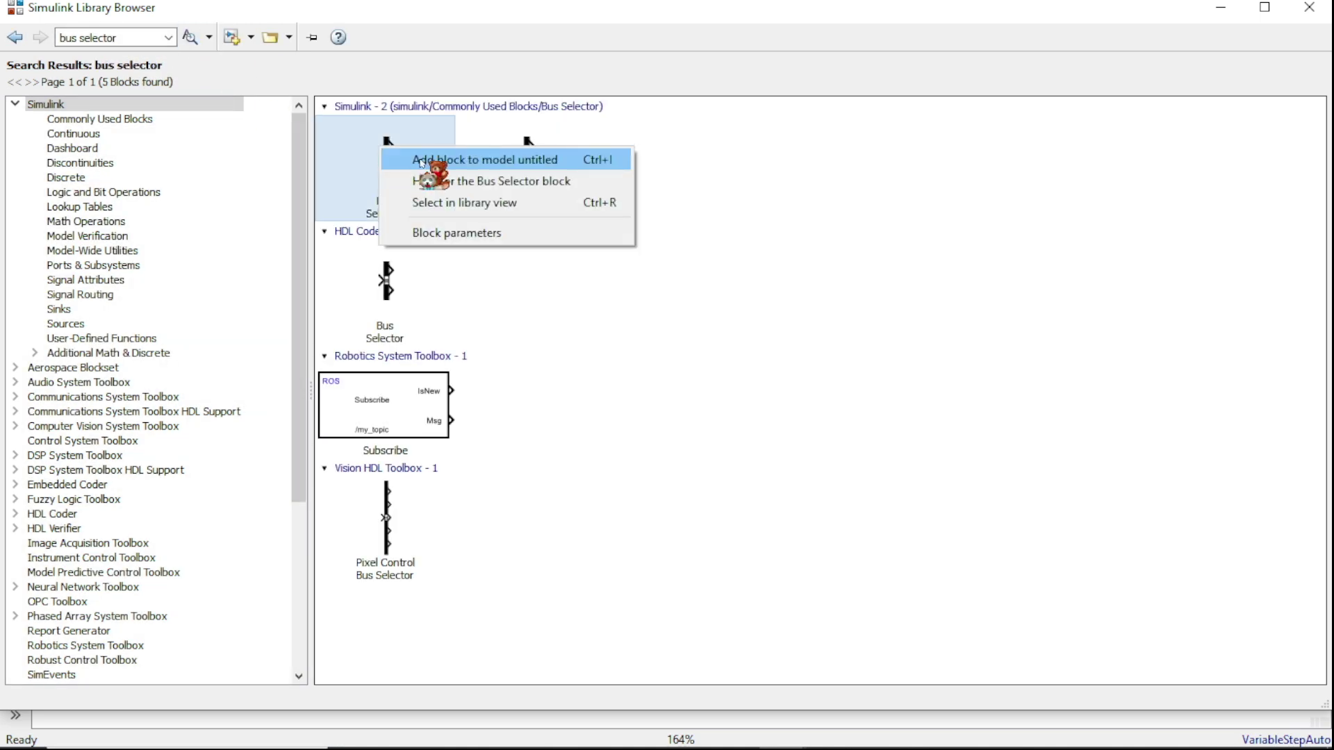
click(1119, 13)
click(1221, 7)
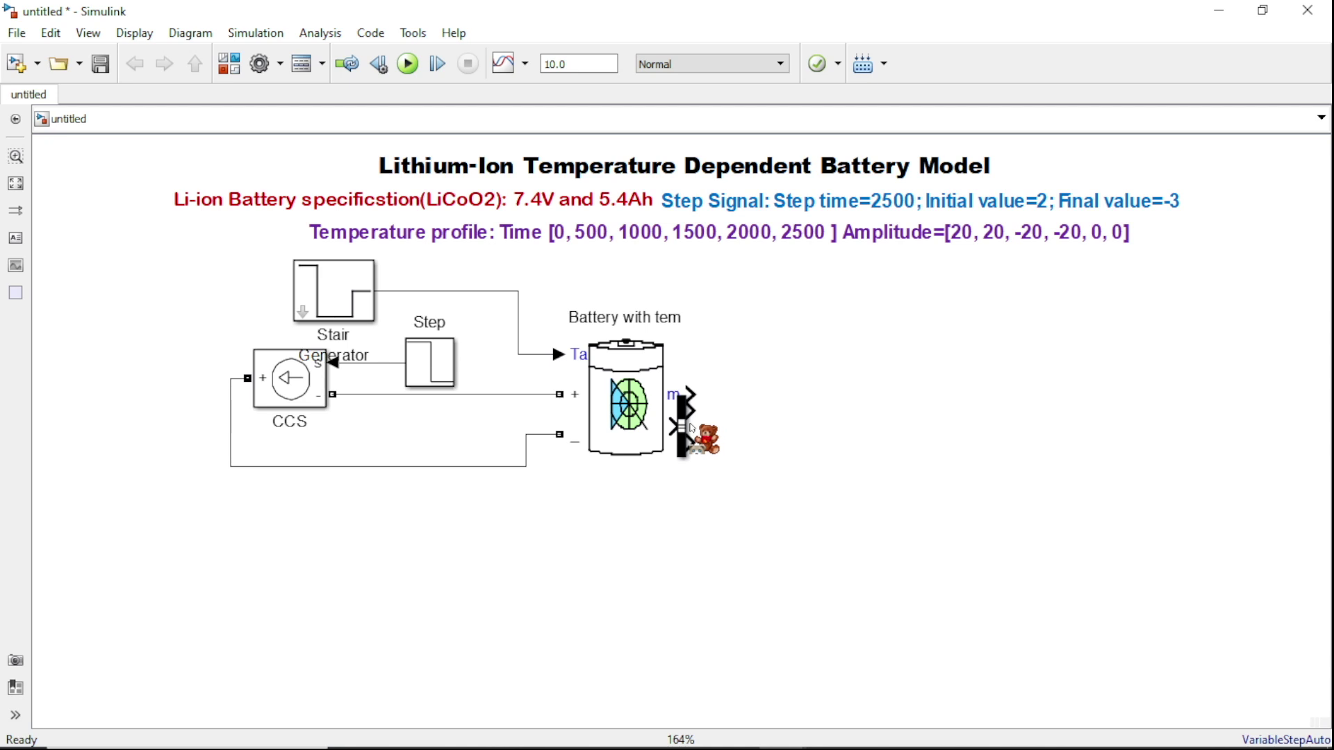
drag(680, 427, 730, 400)
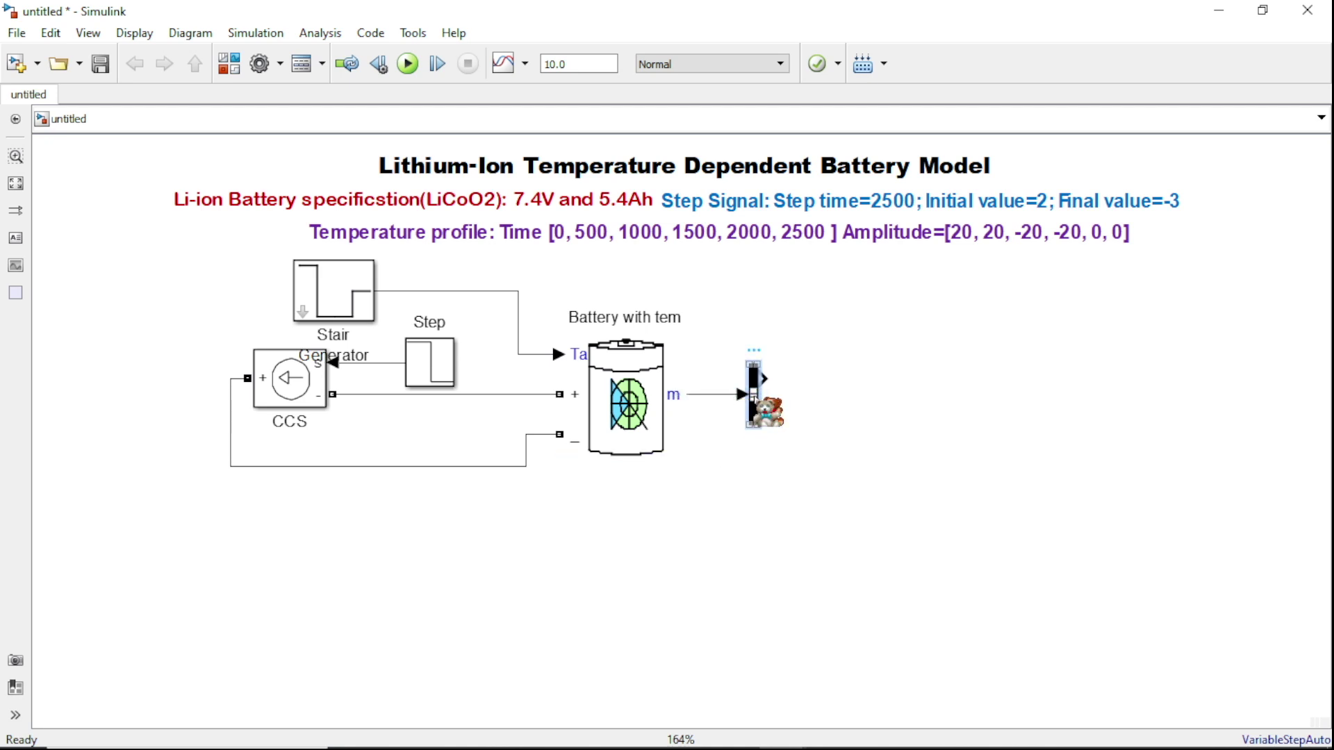
Remove the placeholder signals signal1 and signal2 and select Ambient Temperature (oC) in the Bus Selector
double_click(754, 396)
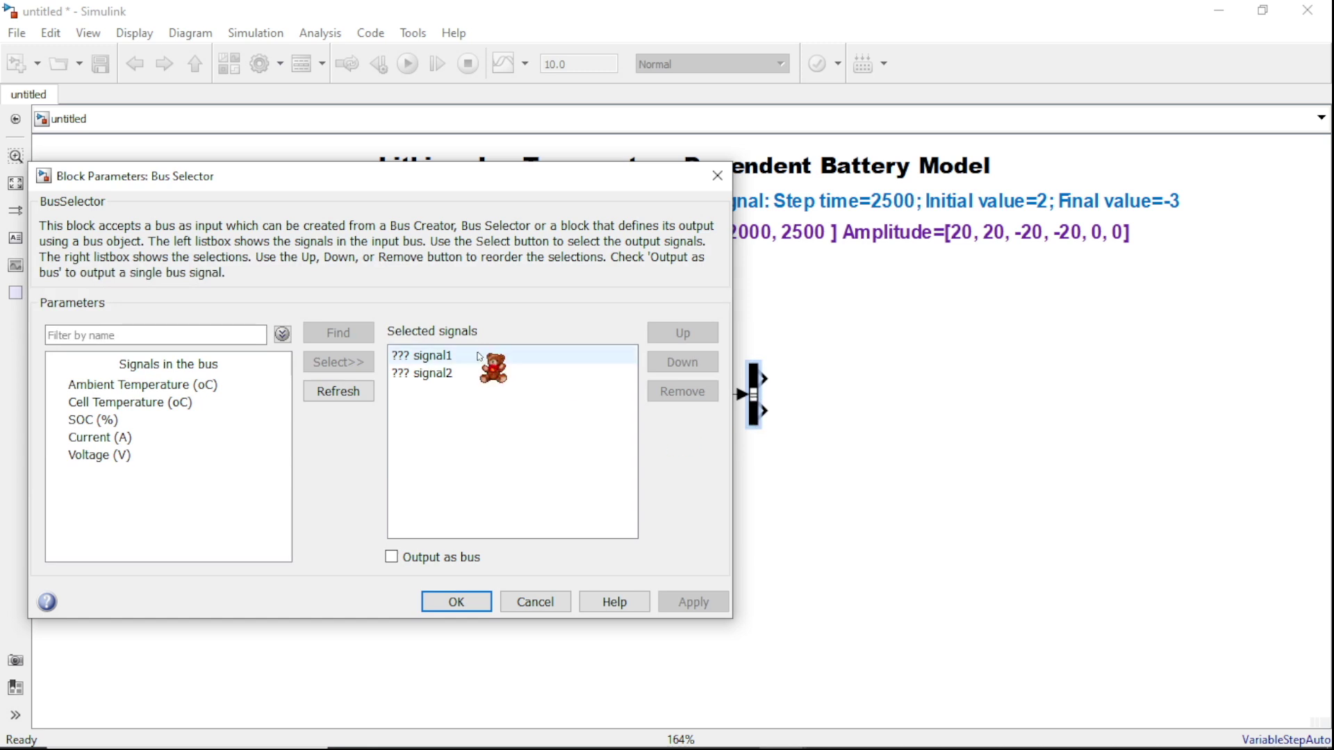
click(677, 392)
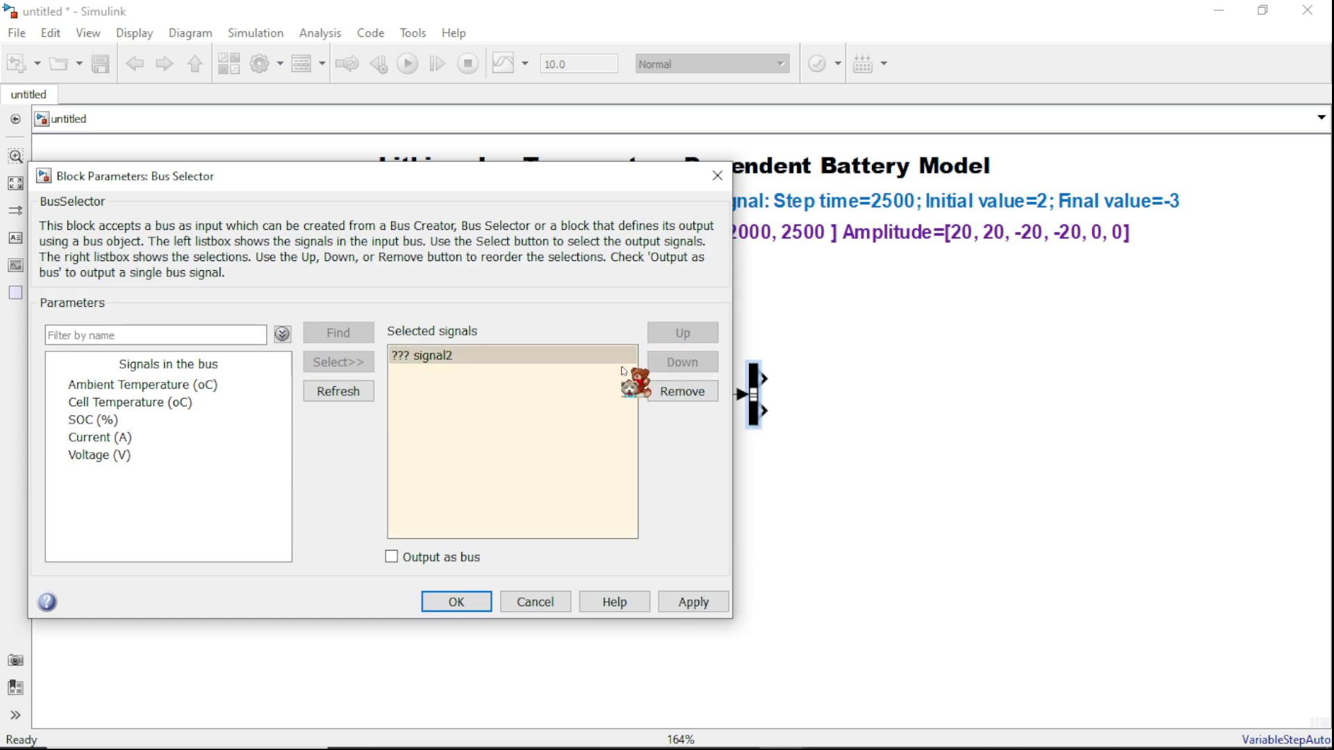
click(697, 395)
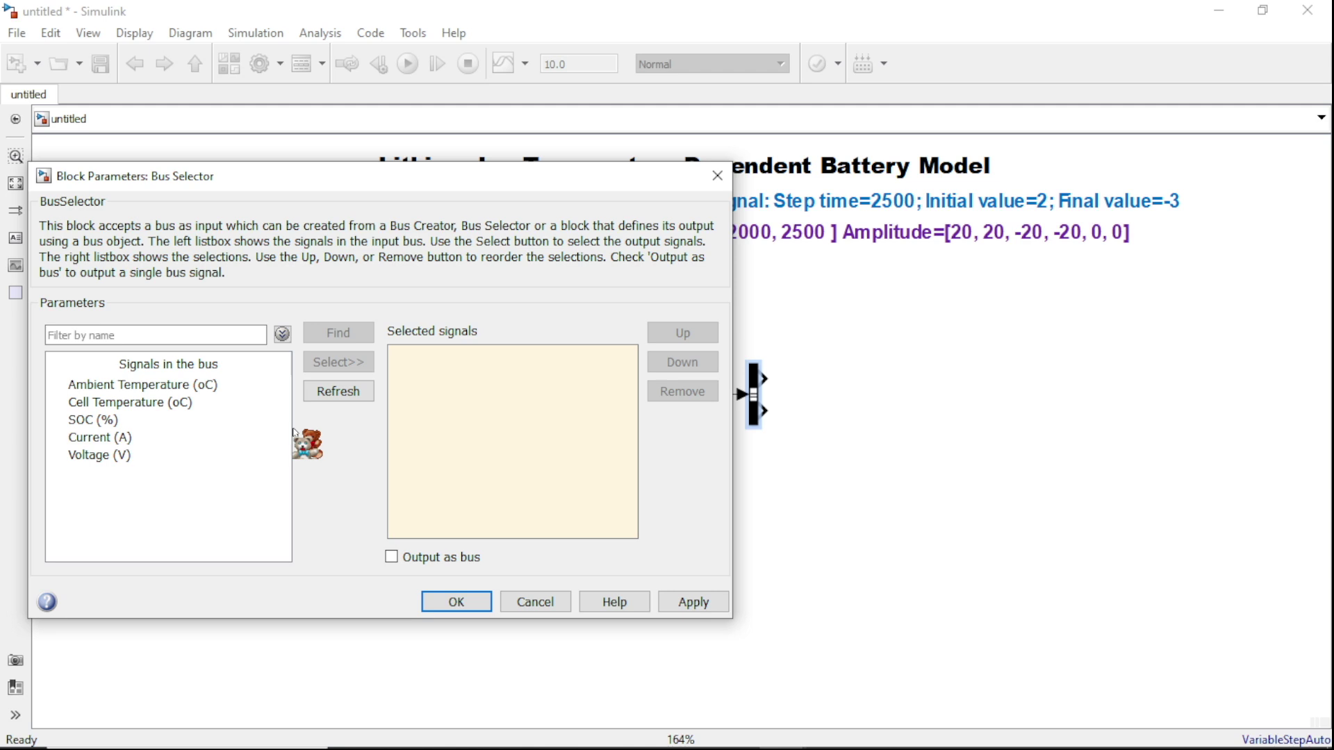
click(165, 386)
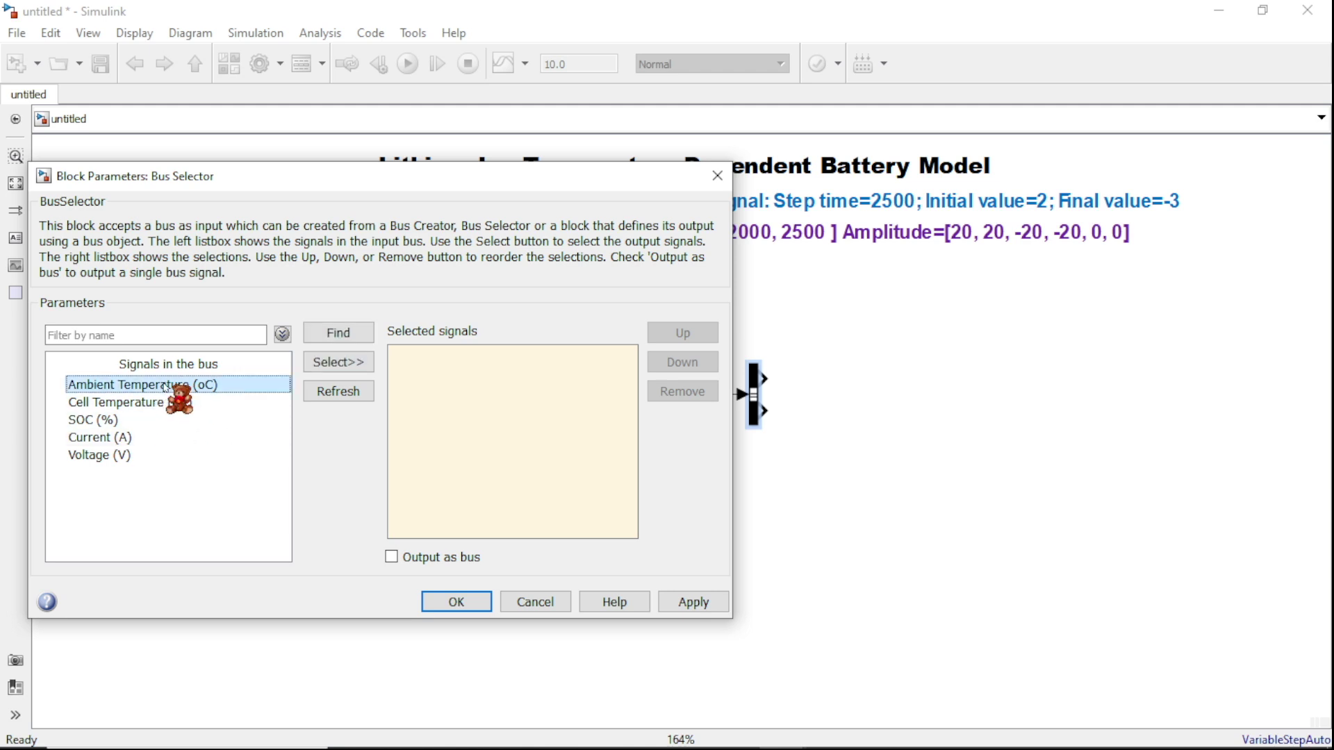
drag(326, 176, 731, 197)
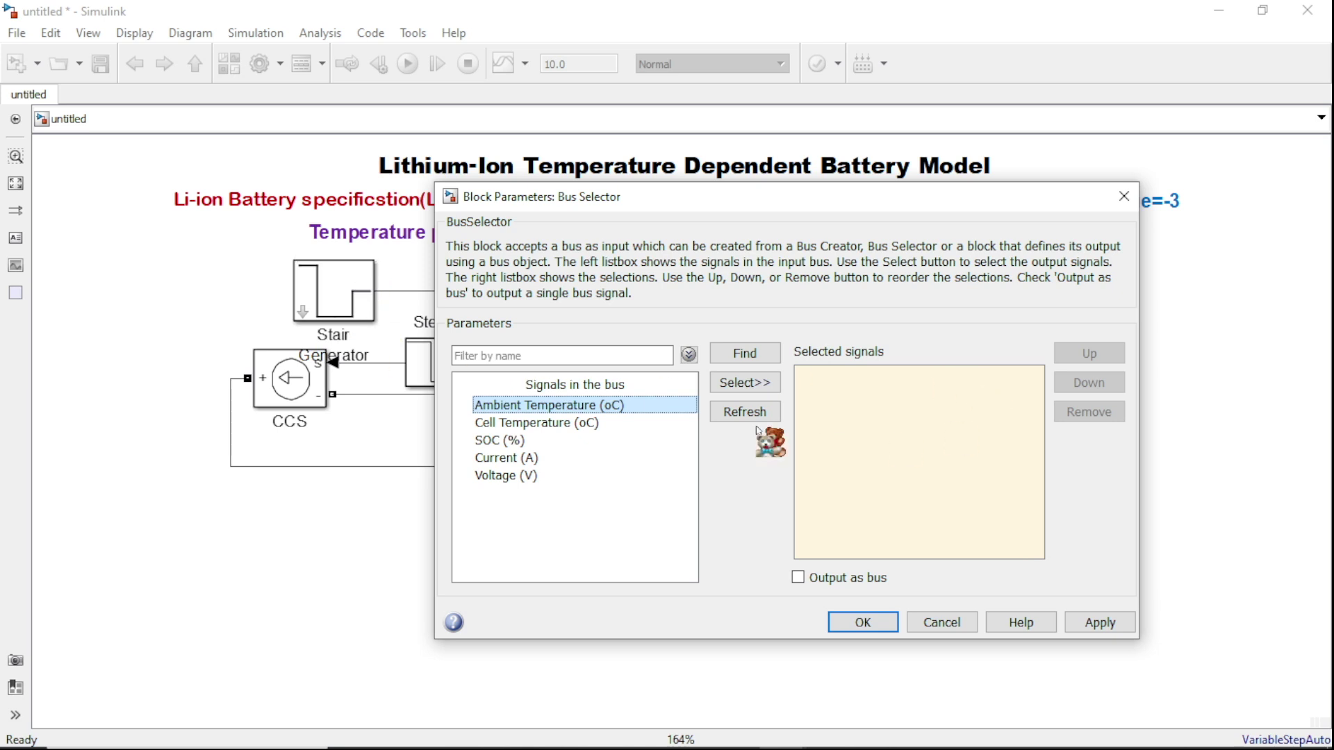
click(744, 385)
Add Cell Temperature (oC), SOC (%), Current (A) and Voltage (V) to the selected signals, then apply
click(542, 425)
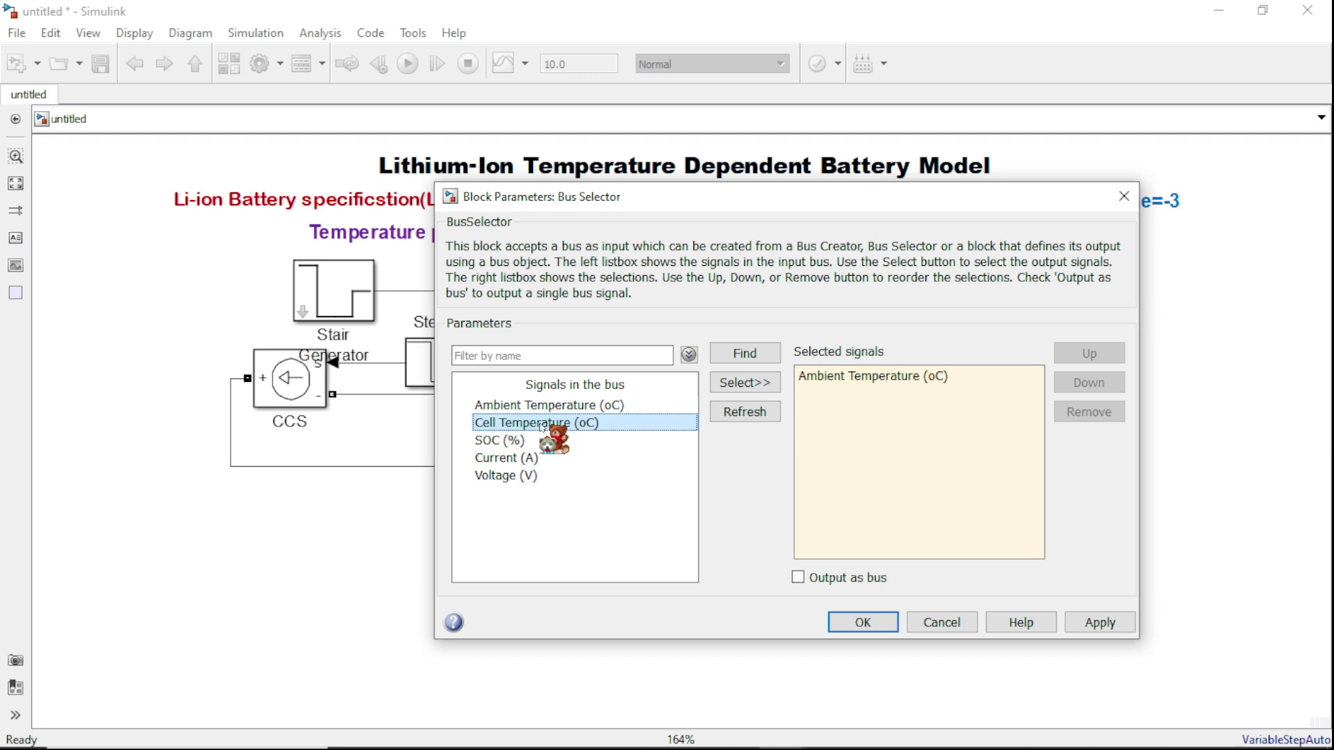
click(745, 383)
click(551, 441)
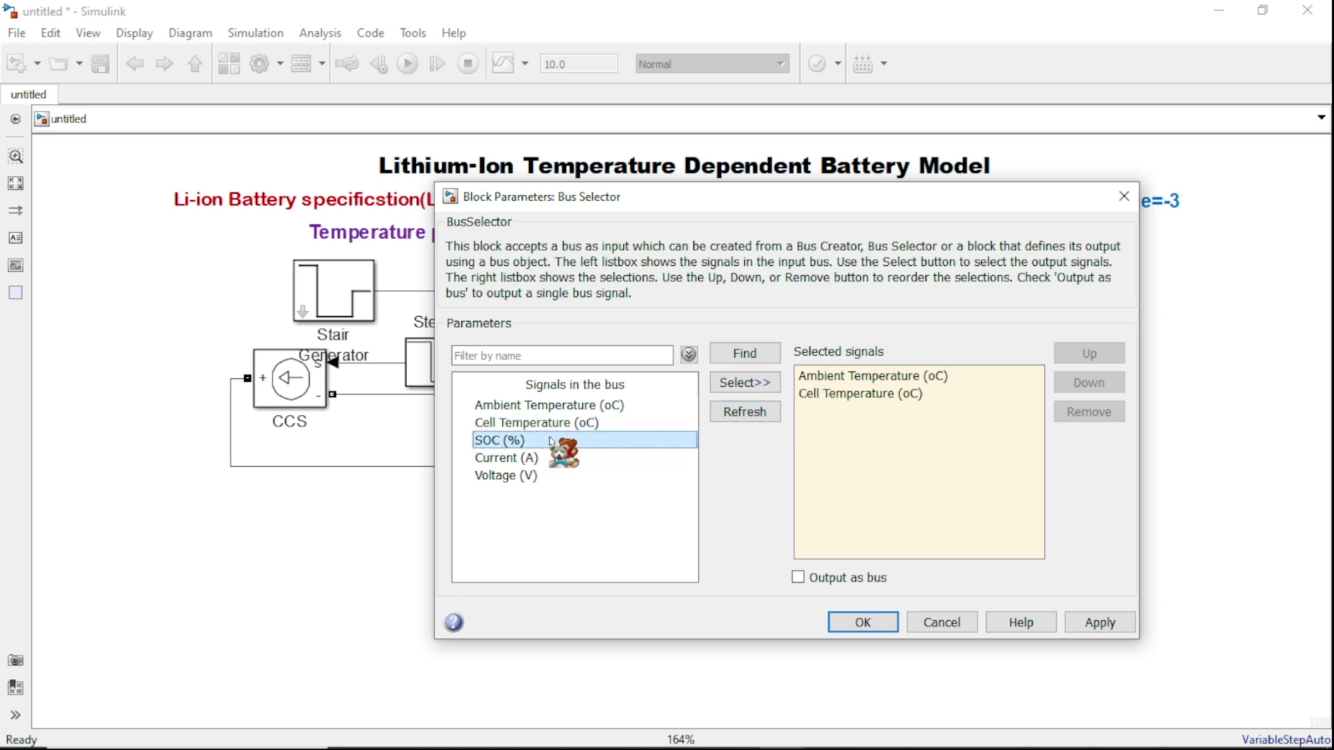
click(744, 384)
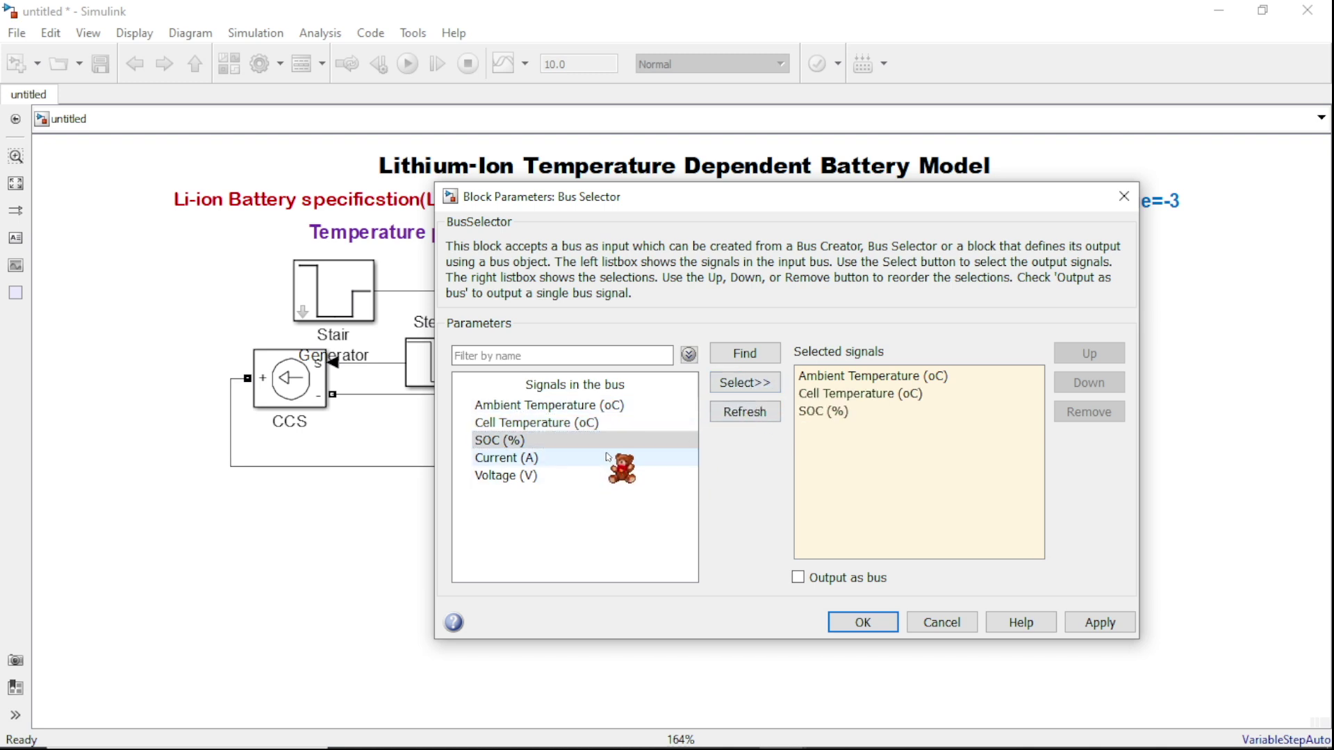
click(607, 457)
click(744, 383)
click(563, 477)
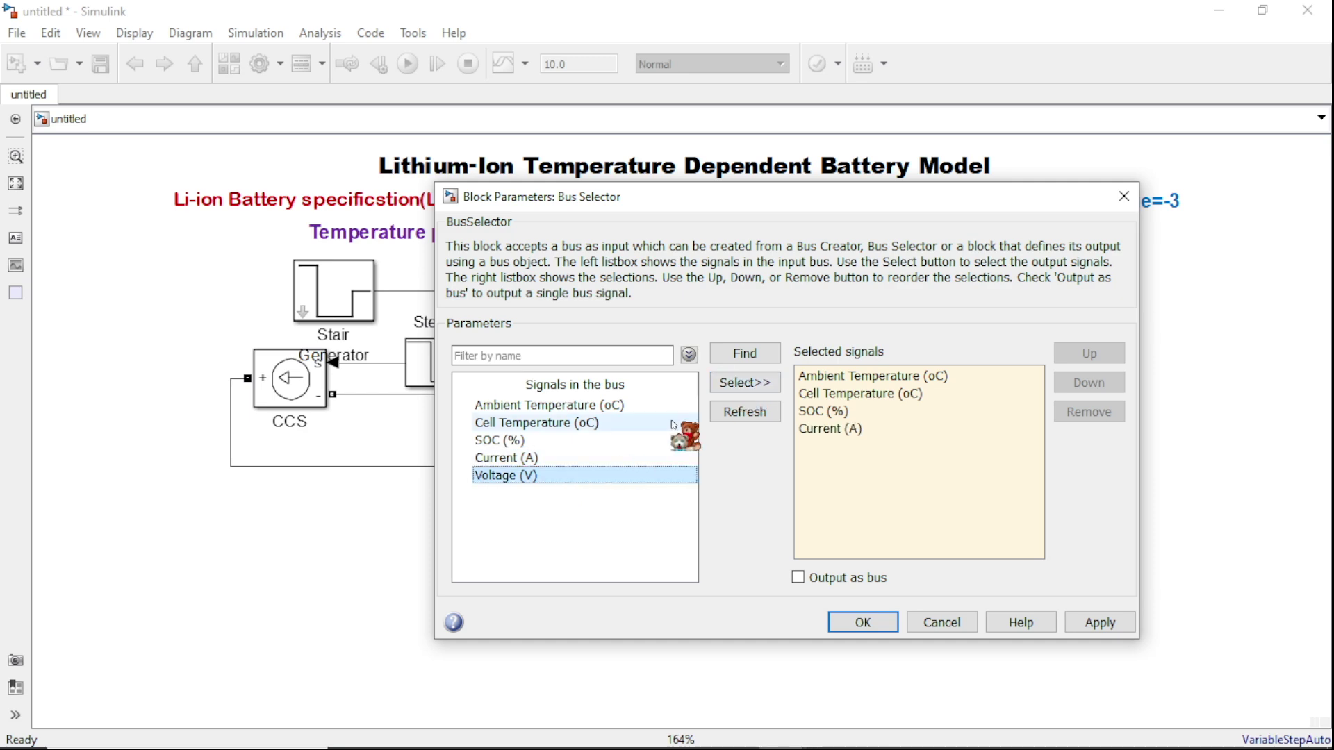
click(745, 383)
click(1100, 622)
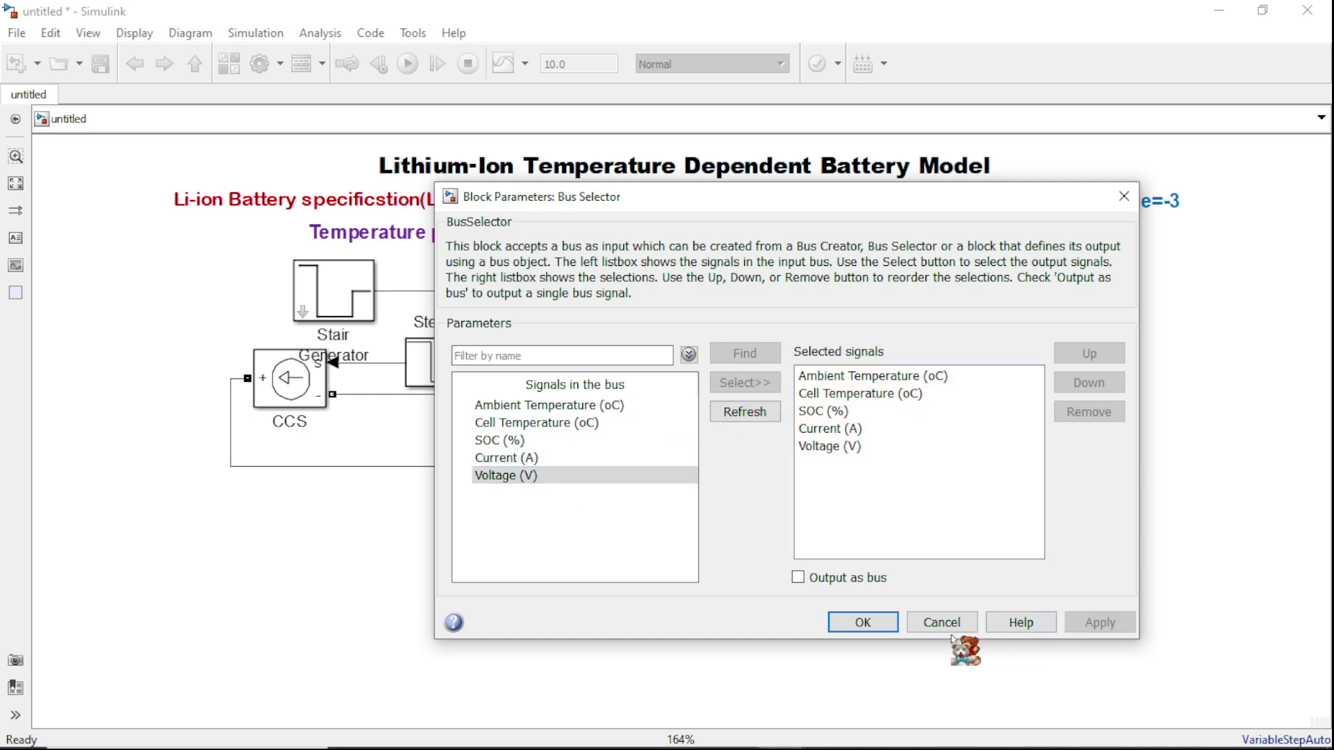
click(870, 625)
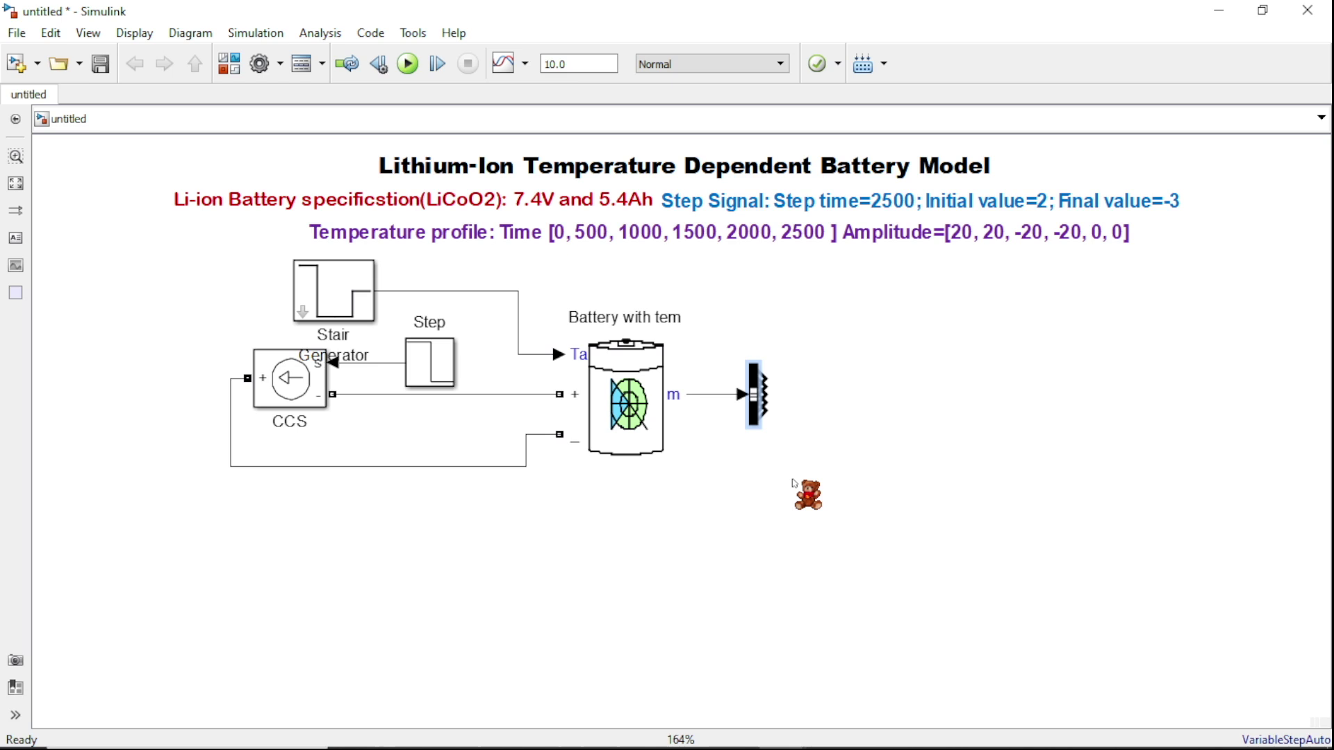
Stretch the Bus Selector taller to space its five outputs, then marquee-select the whole battery circuit
mouse_move(762, 436)
mouse_down()
mouse_move(760, 510)
mouse_move(755, 441)
mouse_up()
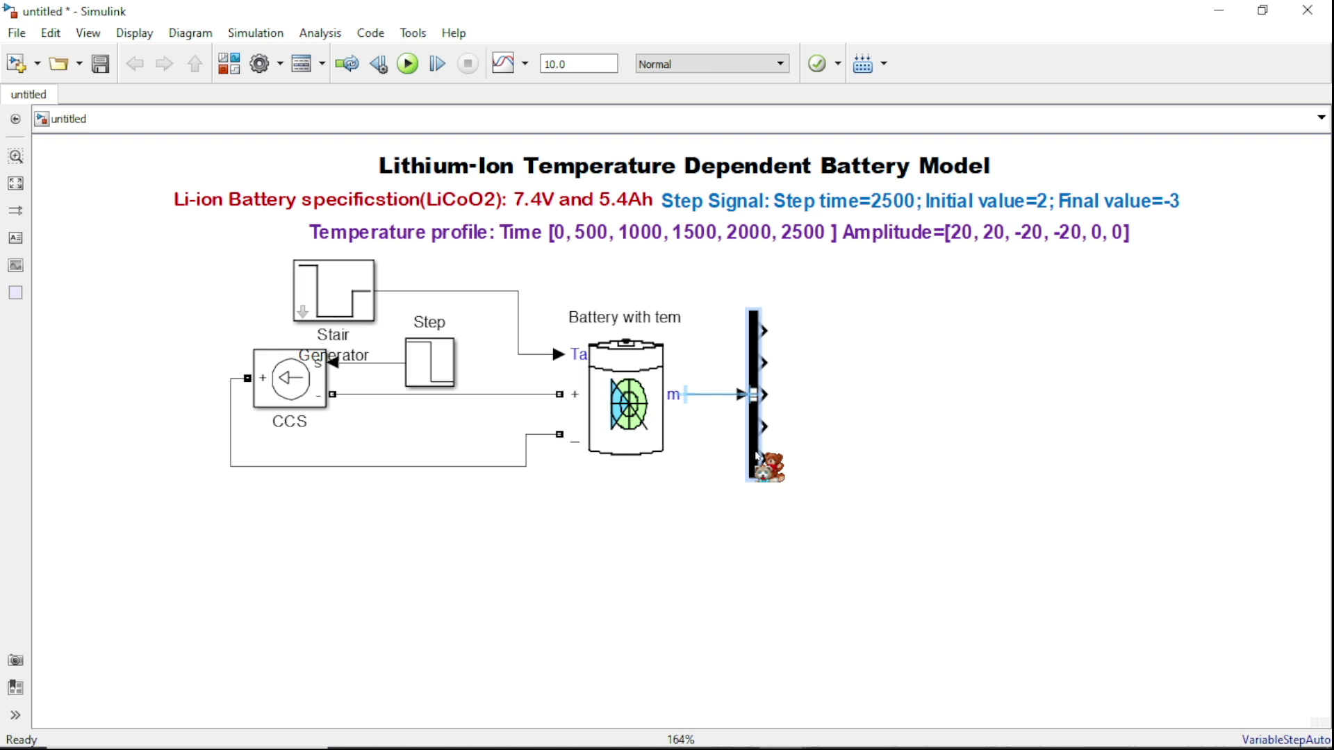
click(882, 419)
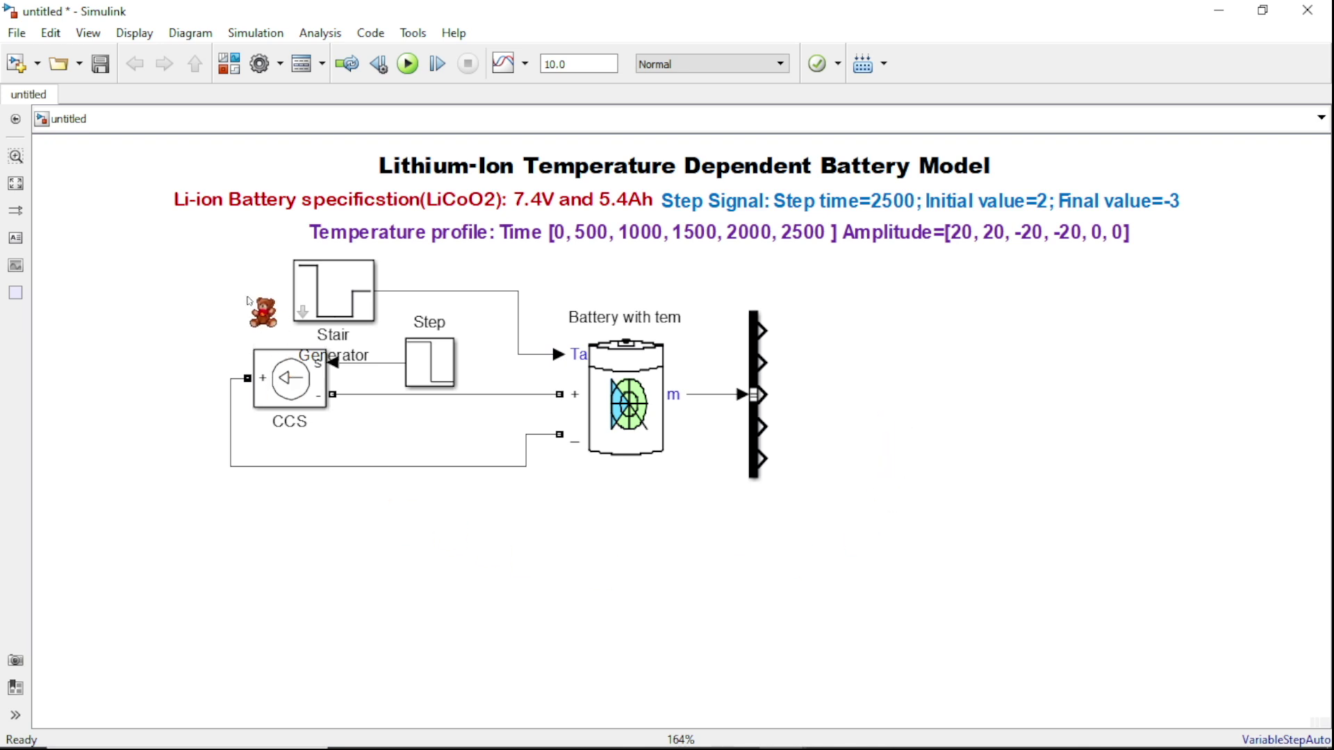
drag(187, 242, 698, 434)
click(881, 578)
drag(897, 572, 198, 267)
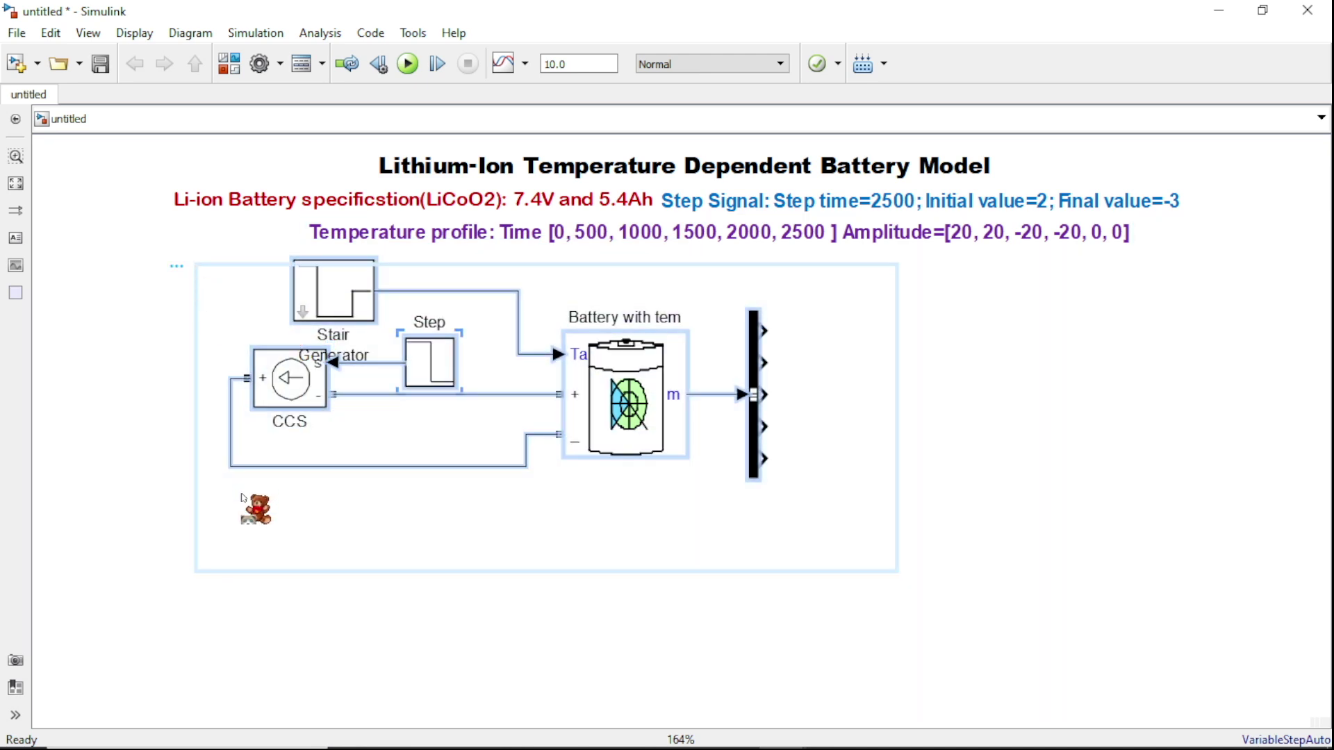
Paste a copy of the battery circuit and place it below the original
click(410, 633)
key(ctrl+v)
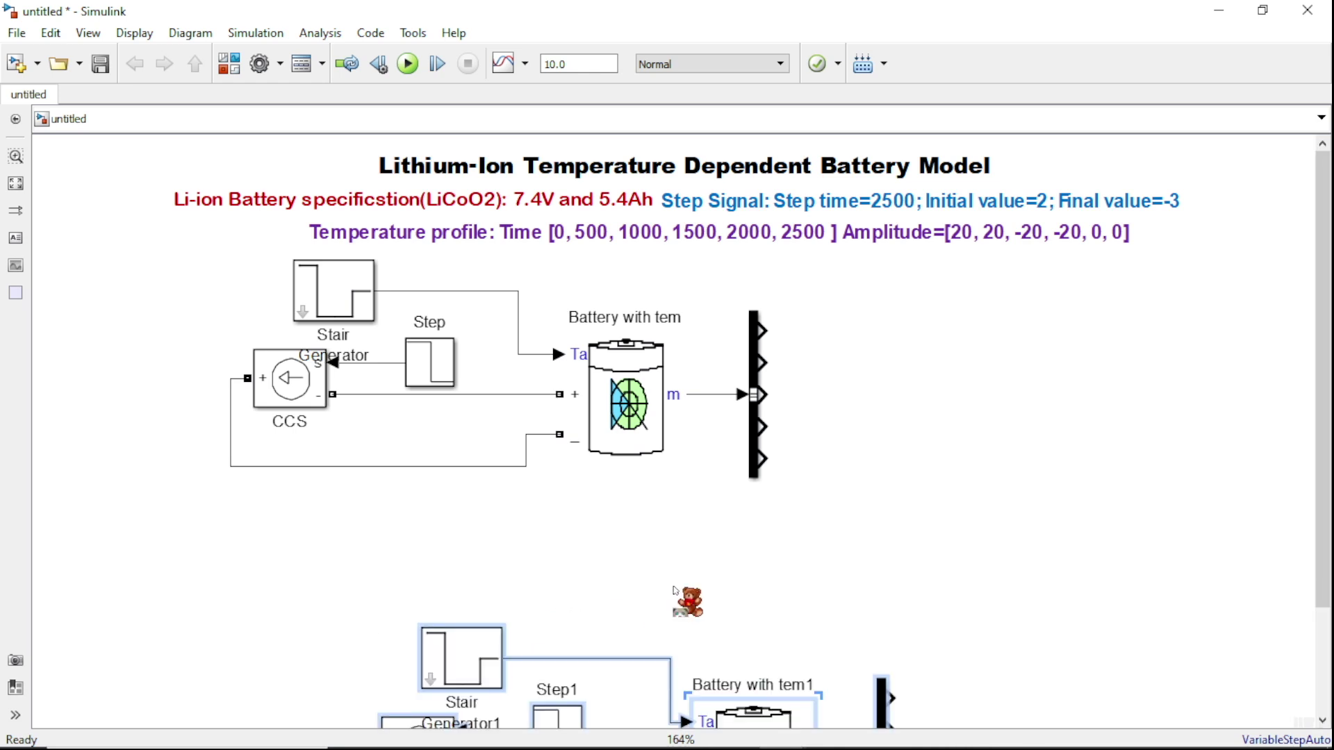
drag(447, 649, 309, 517)
click(828, 510)
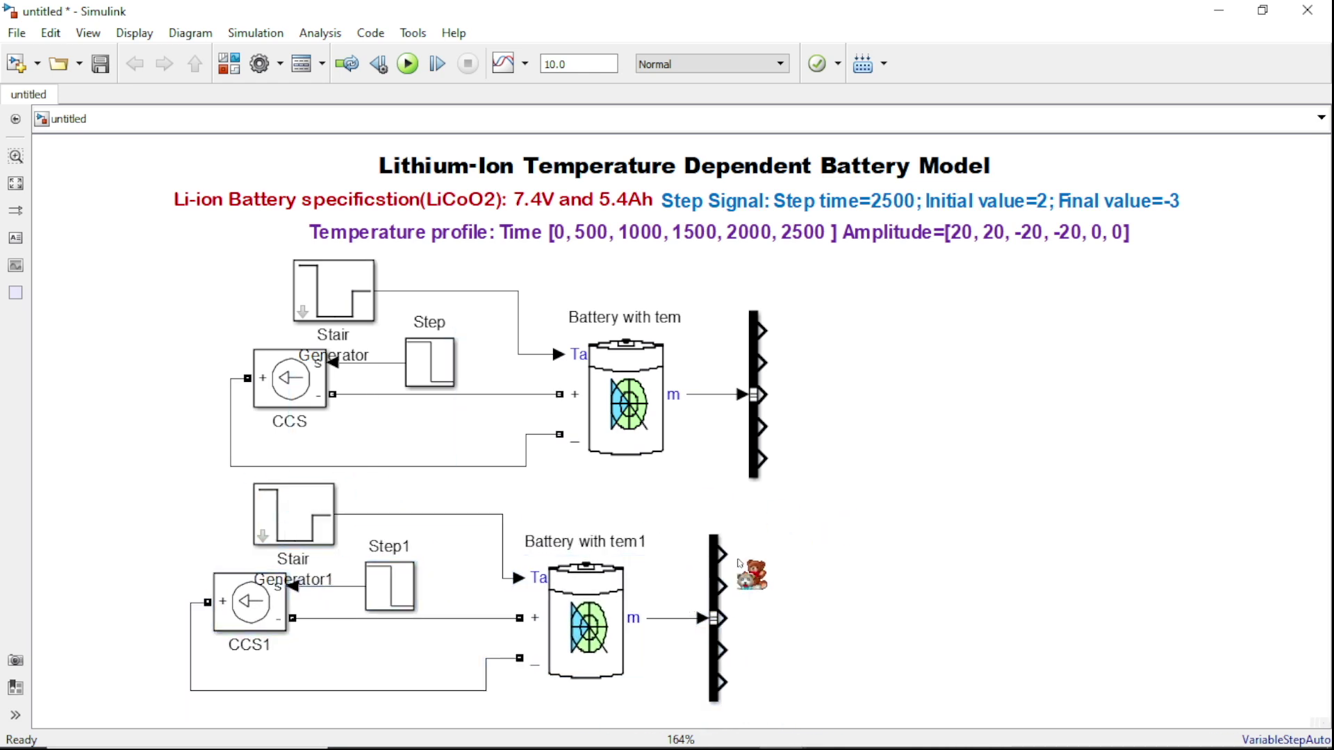
Rename the copied battery to 'Battery without tem1'
click(602, 544)
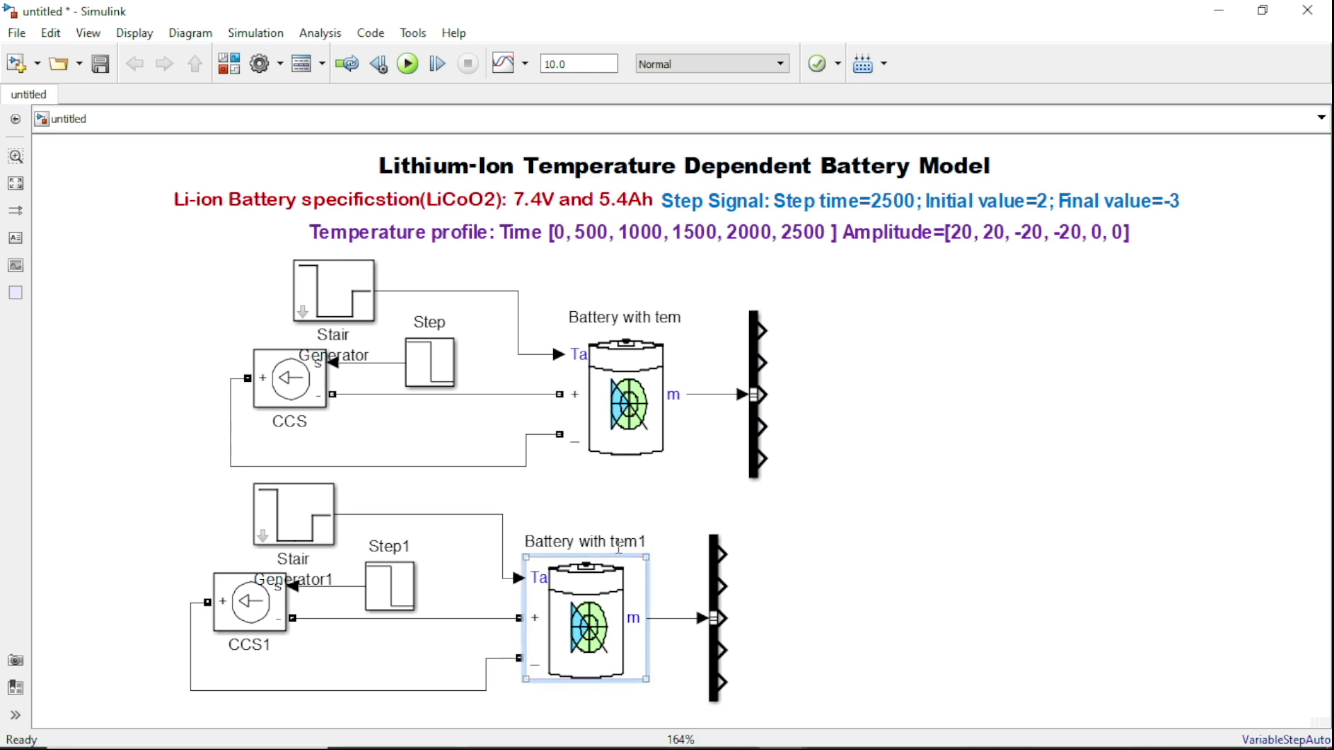
double_click(616, 541)
key(Left)
text(out)
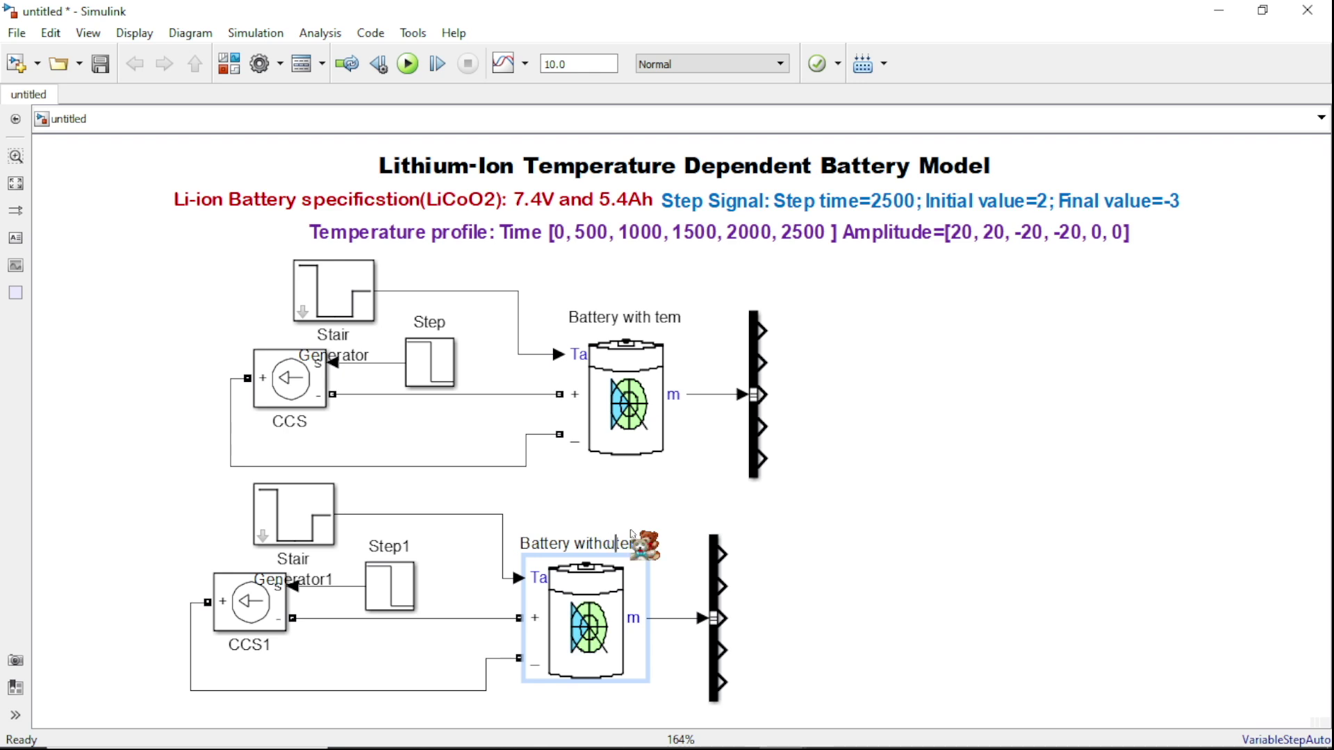
click(579, 602)
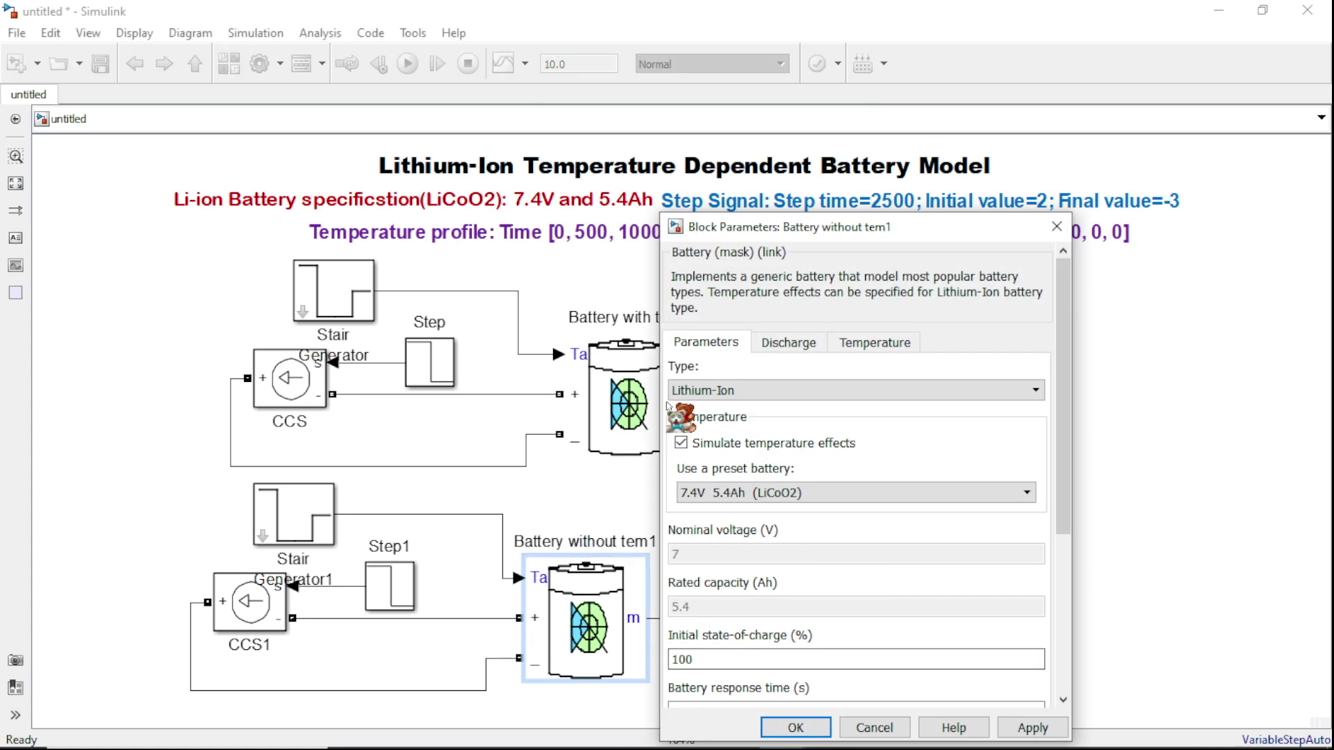
Turn off temperature effects and set the copied battery's nominal voltage to 7.4 V
click(681, 443)
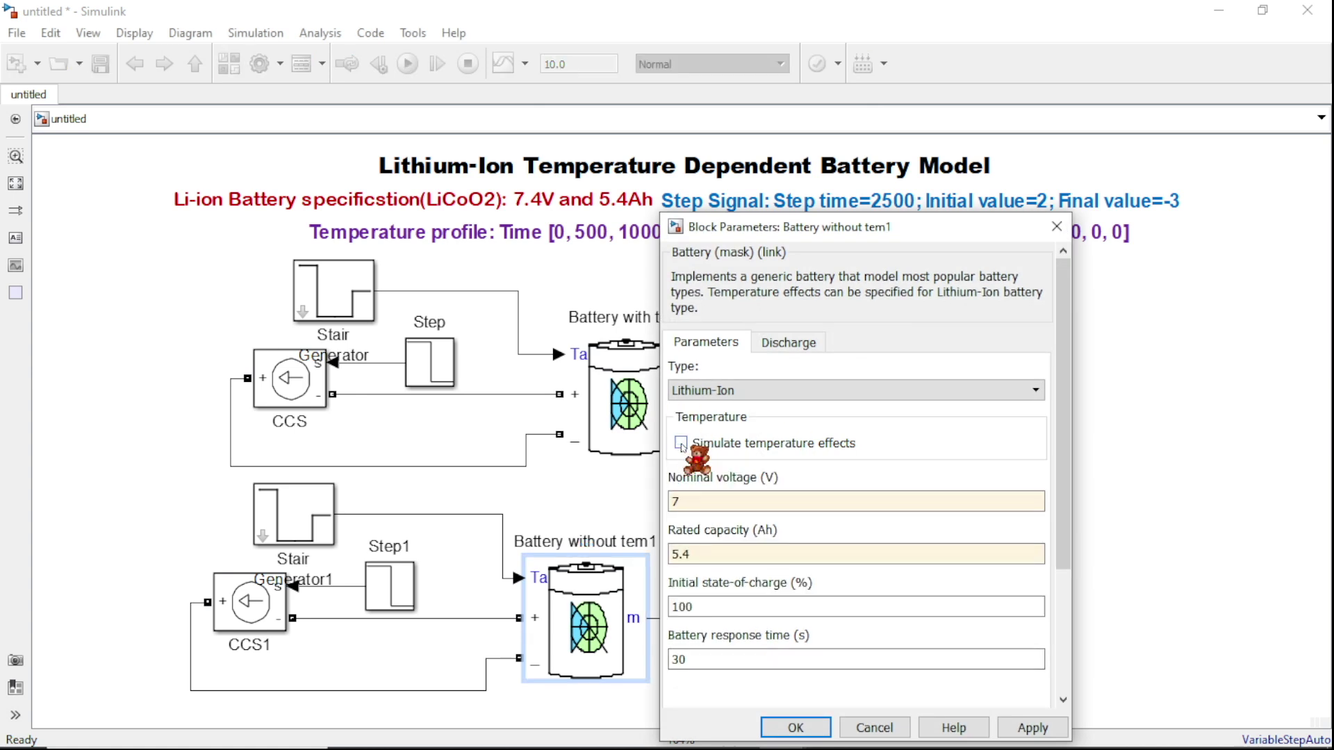
double_click(735, 504)
click(745, 502)
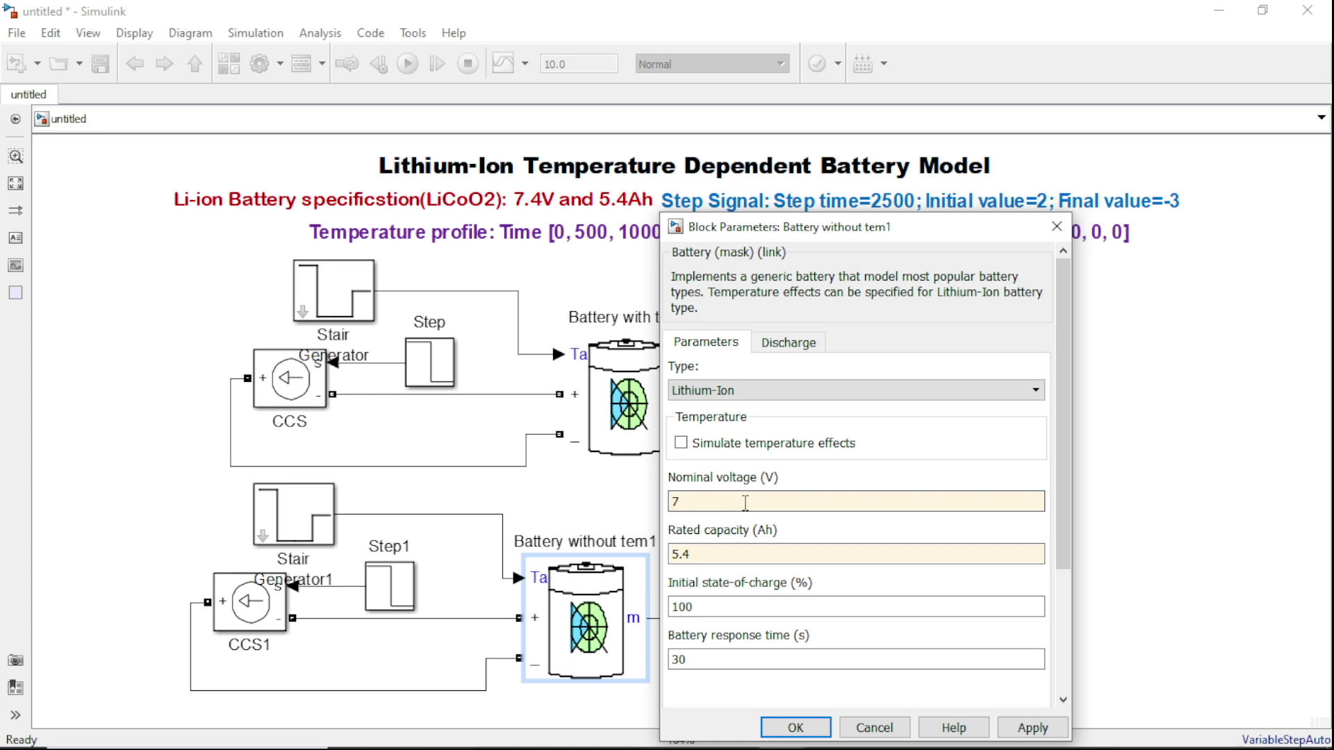
text(.4)
click(730, 554)
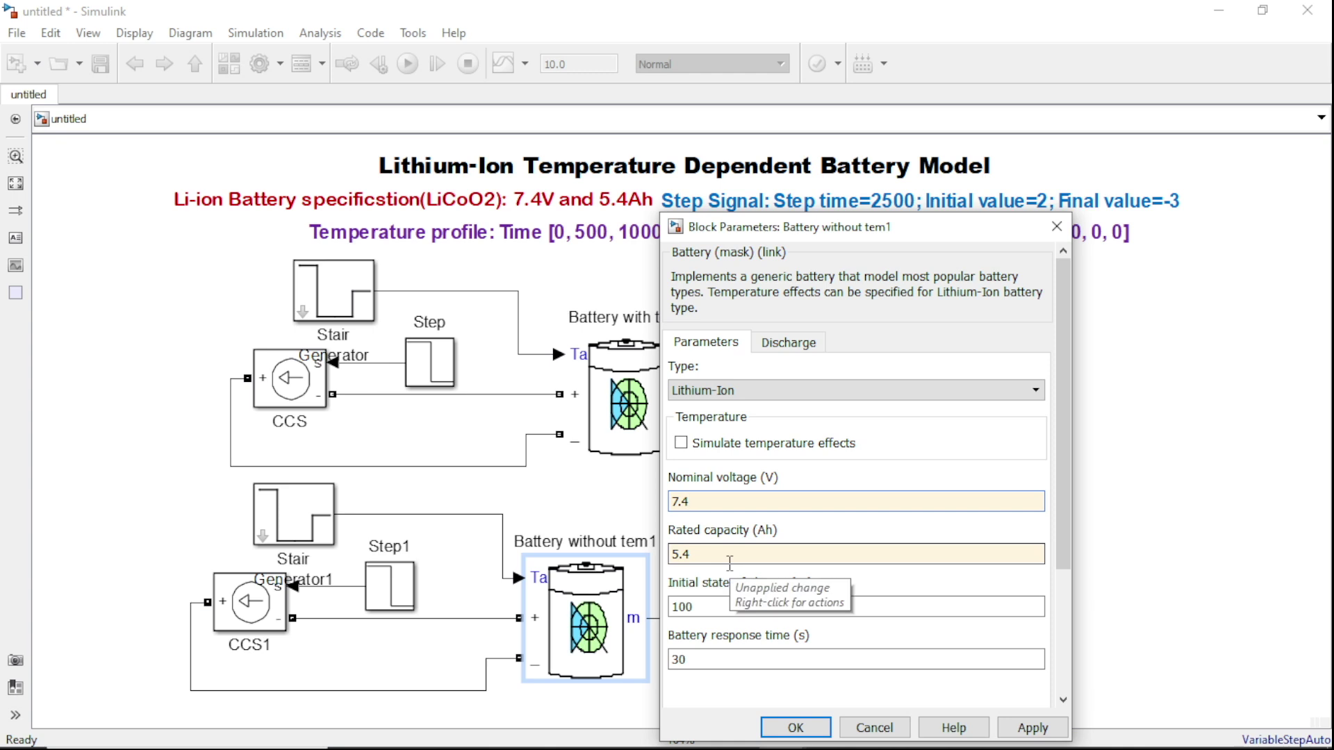
On the Discharge tab, derive the parameters from nominal ratings, then apply and confirm
click(792, 343)
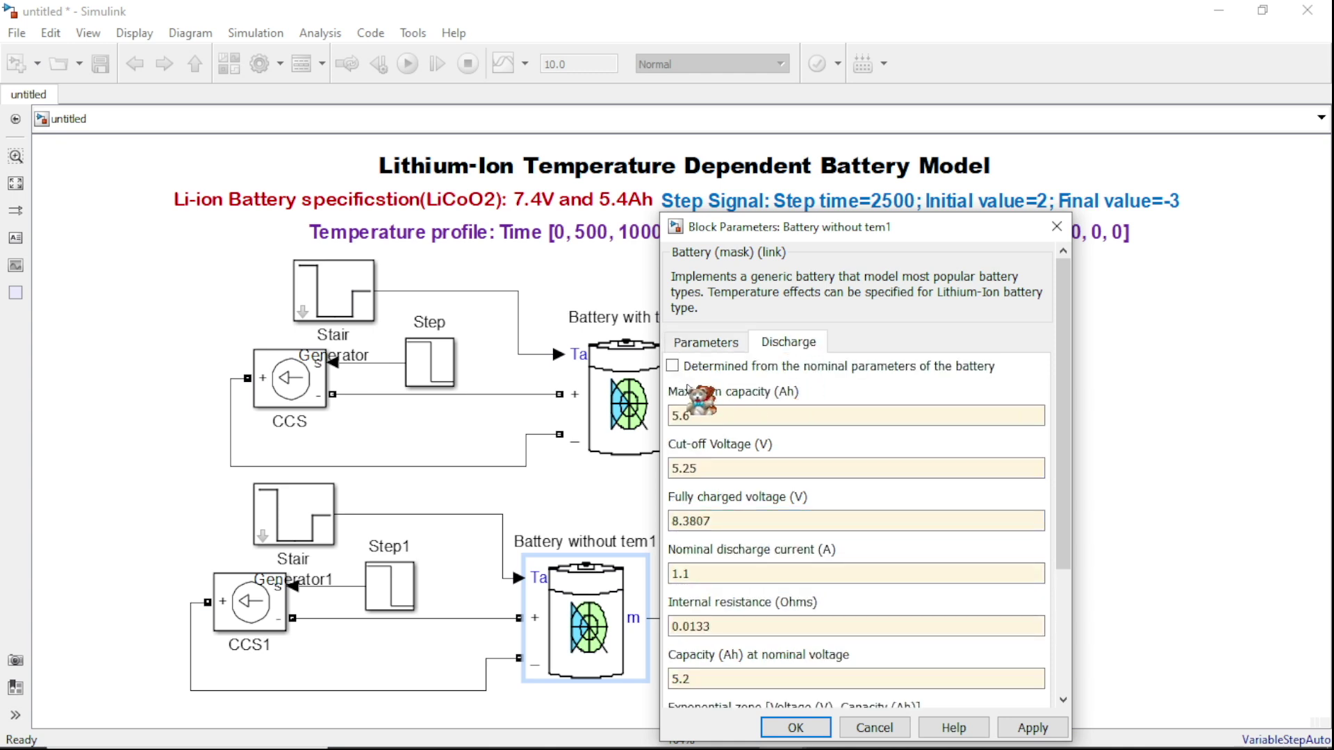
click(673, 366)
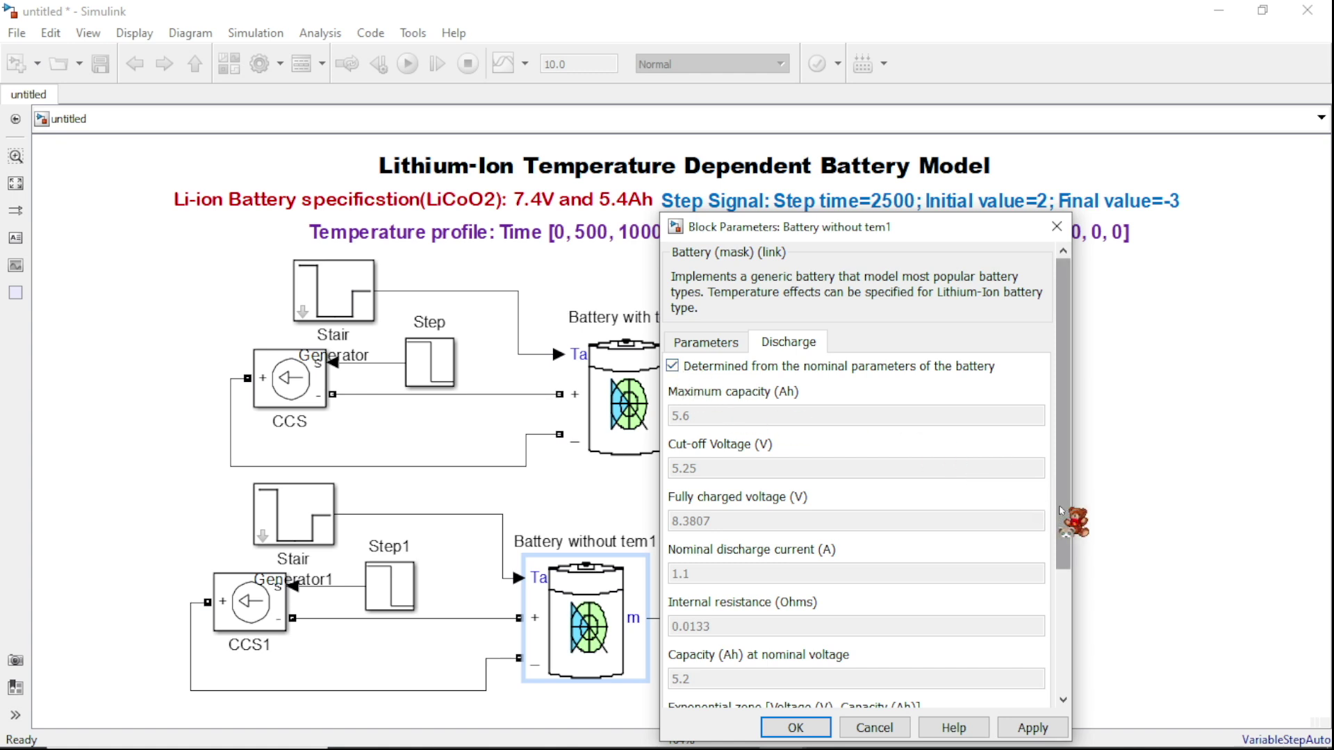
drag(1063, 264, 1032, 716)
mouse_move(1031, 742)
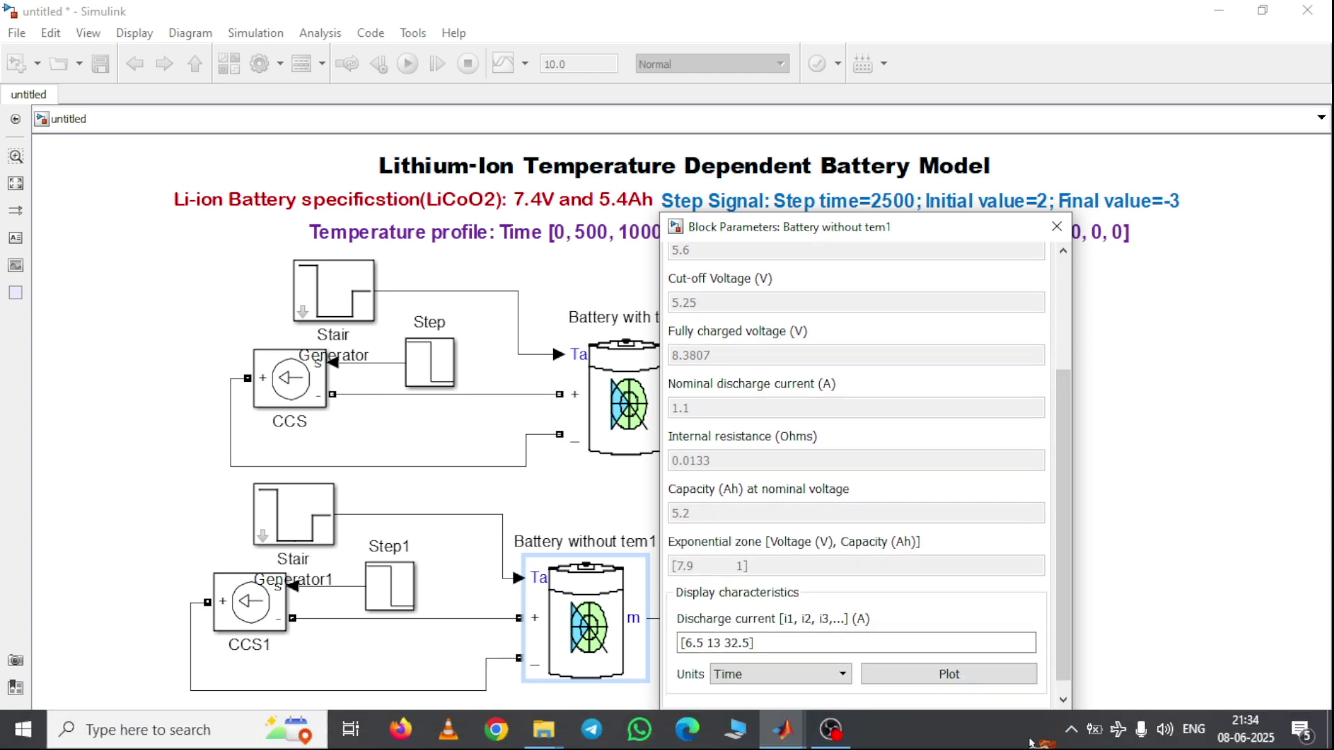
click(1031, 727)
click(781, 733)
Delete the Stair Generator1 block from the copied circuit
click(285, 516)
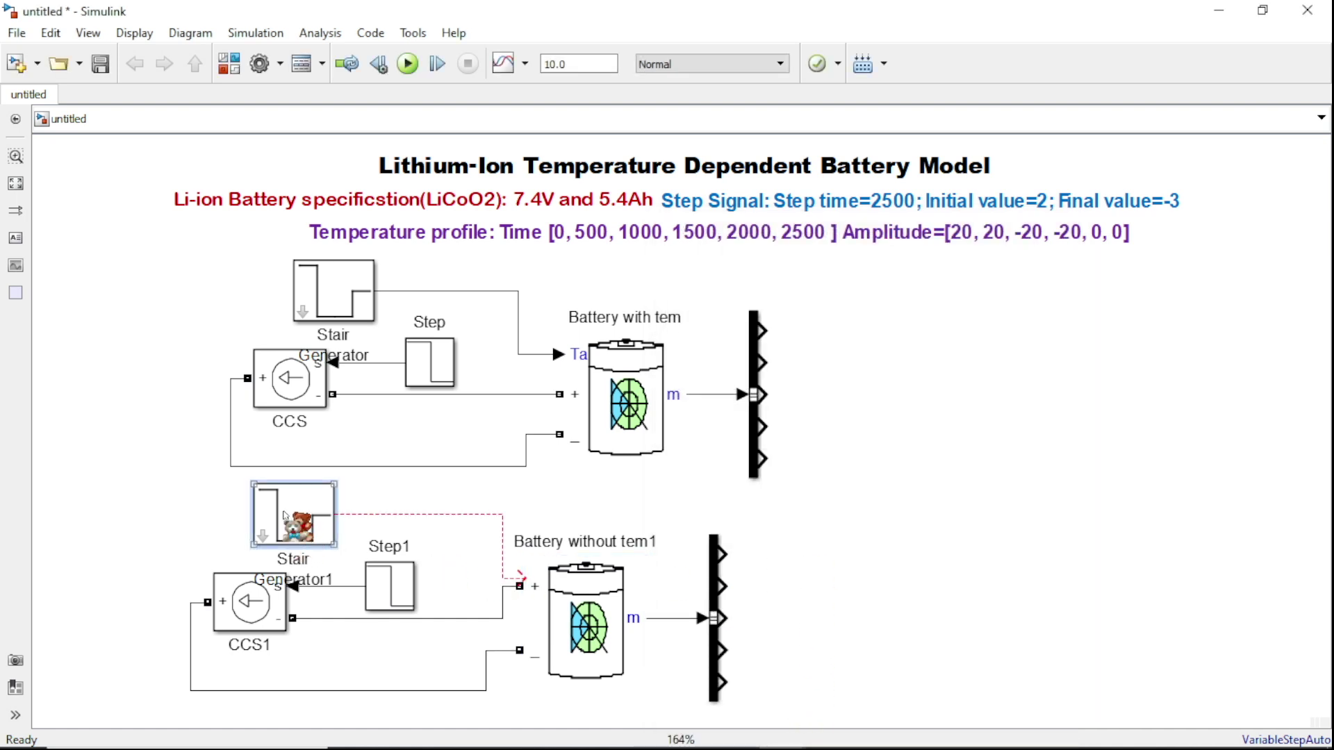
key(Delete)
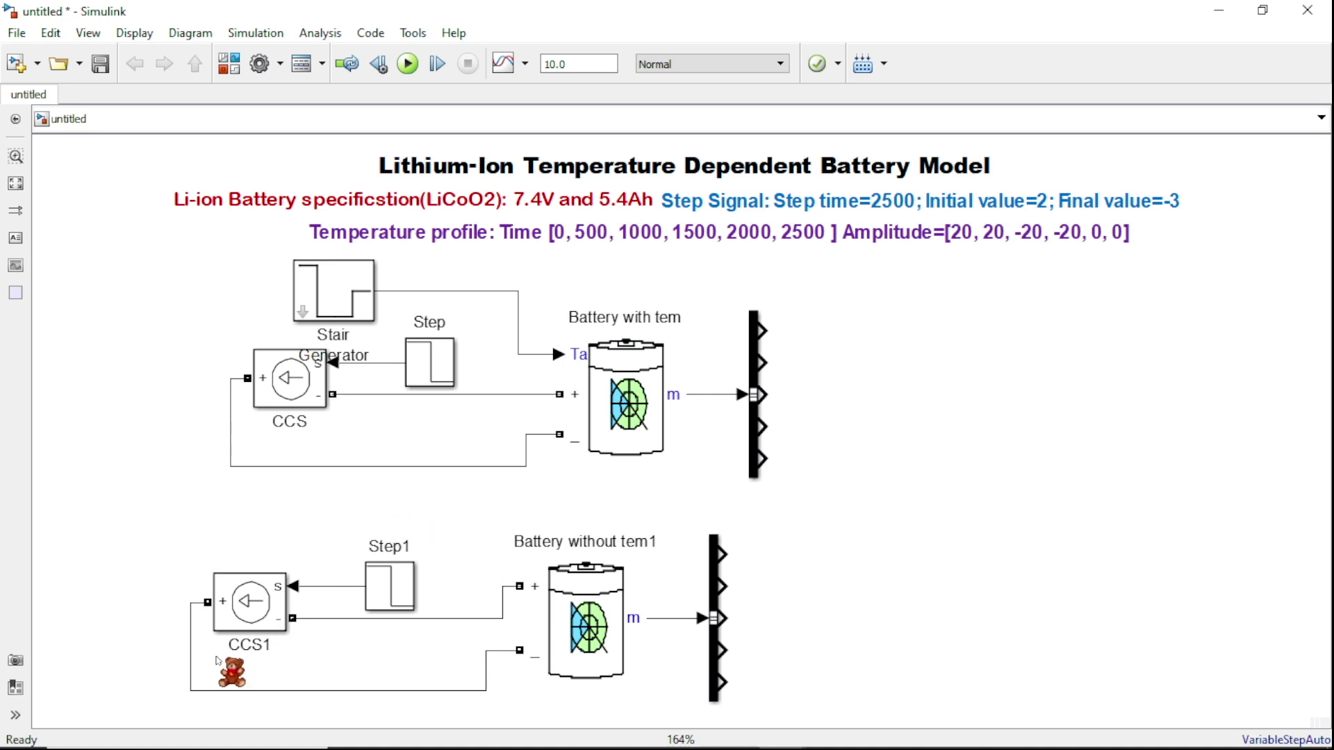
click(240, 653)
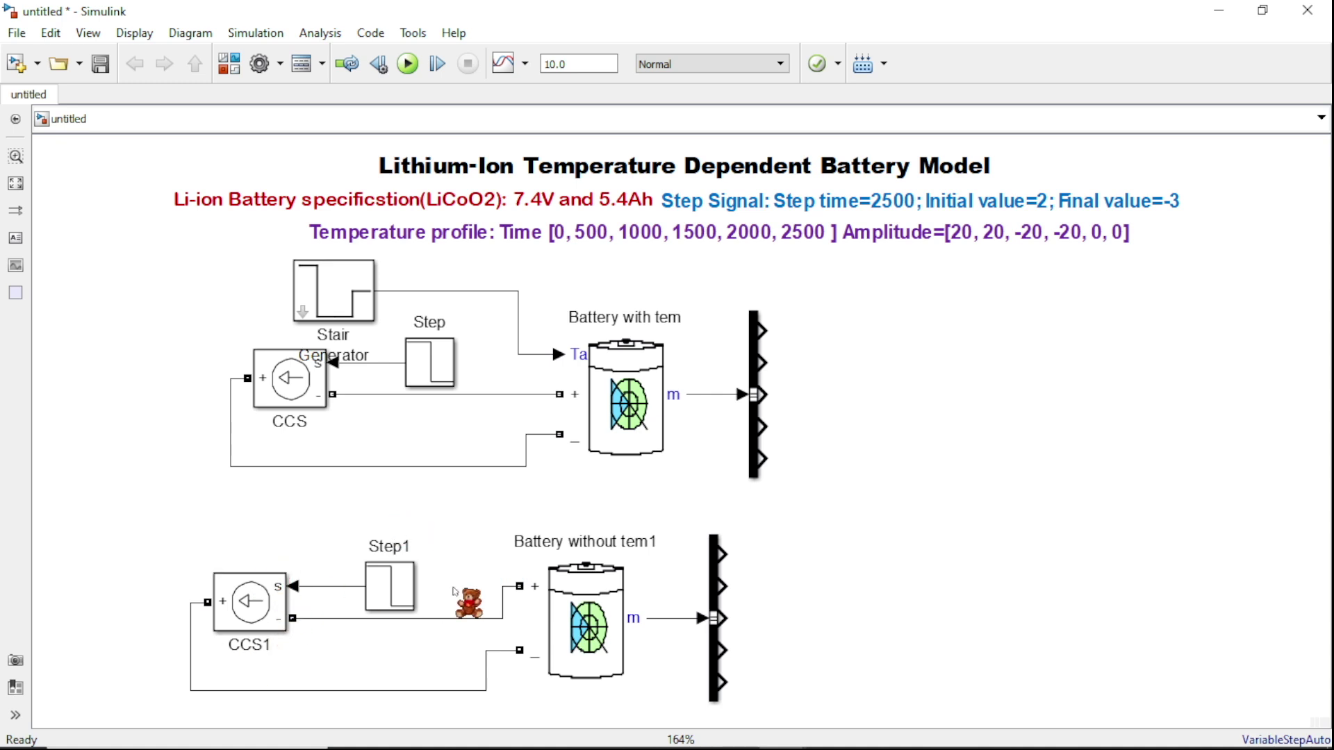
click(784, 486)
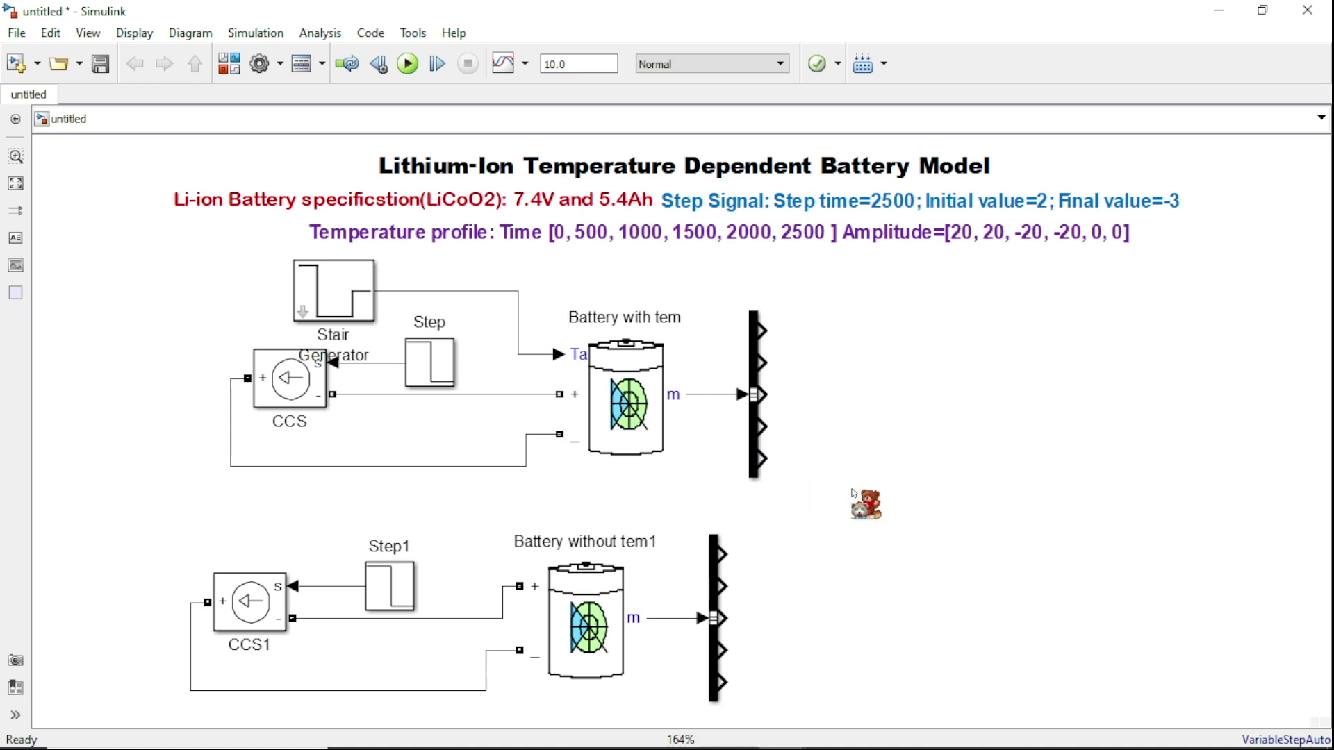
Shift the lower Bus Selector right so it aligns under the upper one
click(715, 615)
drag(715, 614, 755, 616)
click(953, 455)
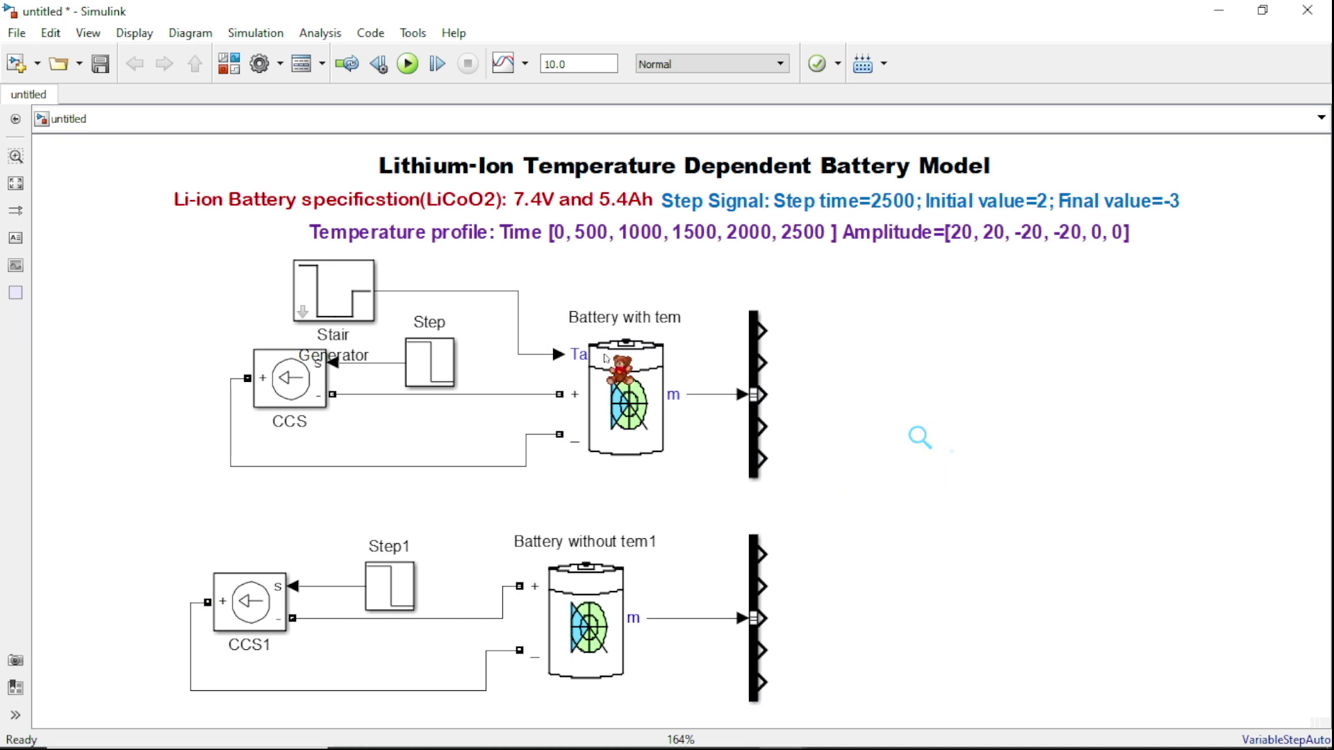
double_click(907, 450)
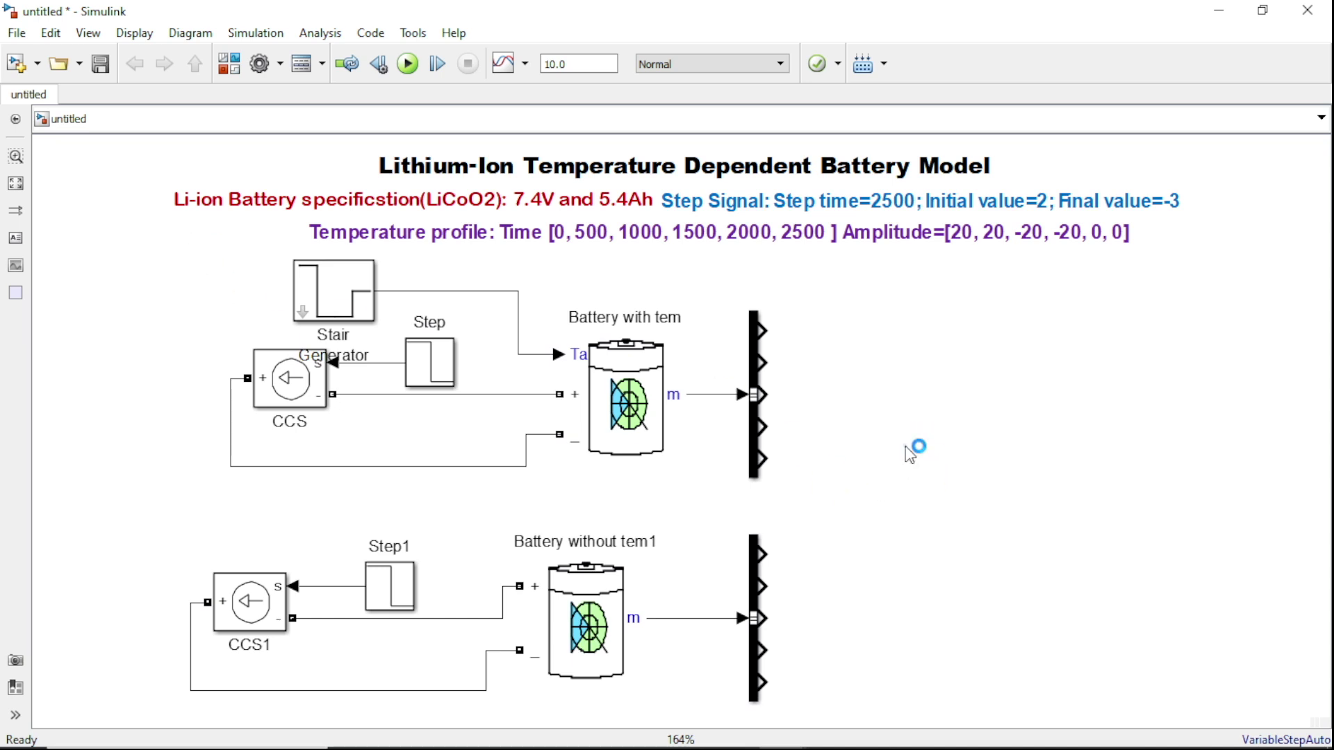
Insert a Scope block via the canvas search for 'scope', move it between the circuits, and open it
text(scope)
click(896, 471)
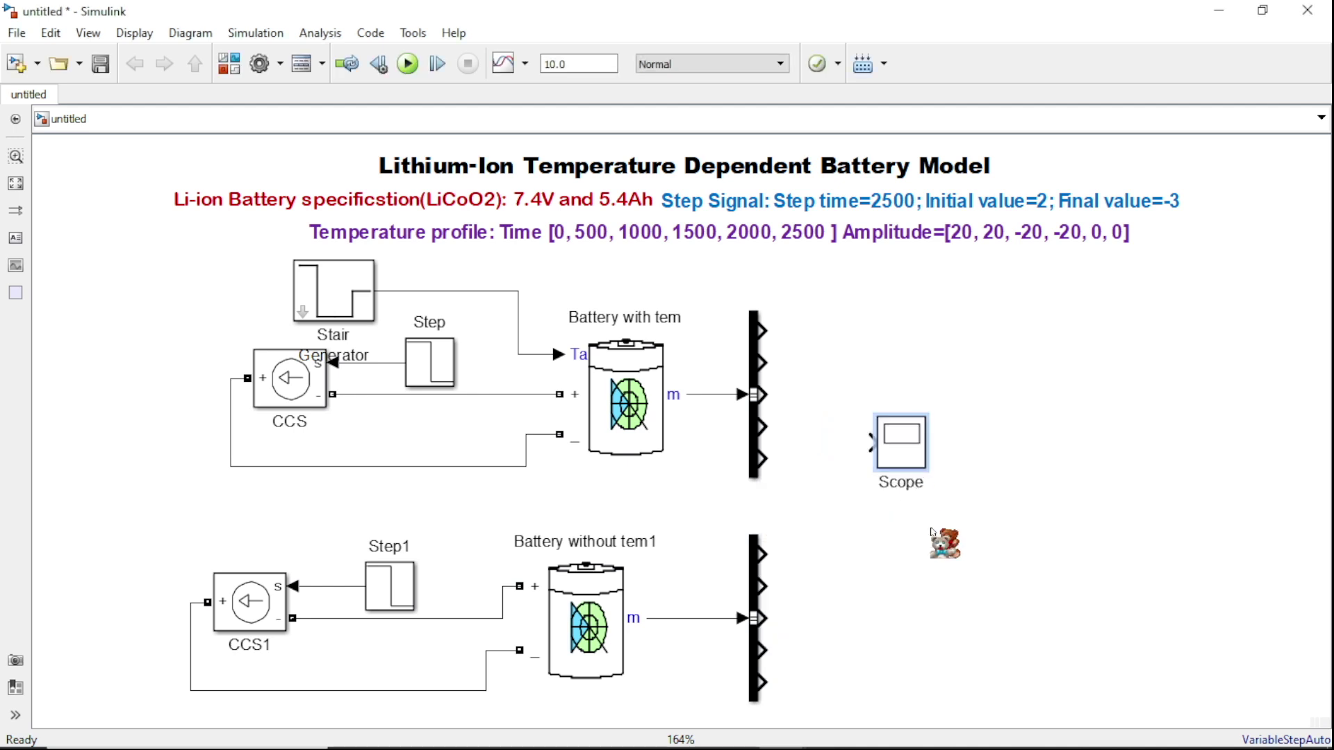
click(959, 534)
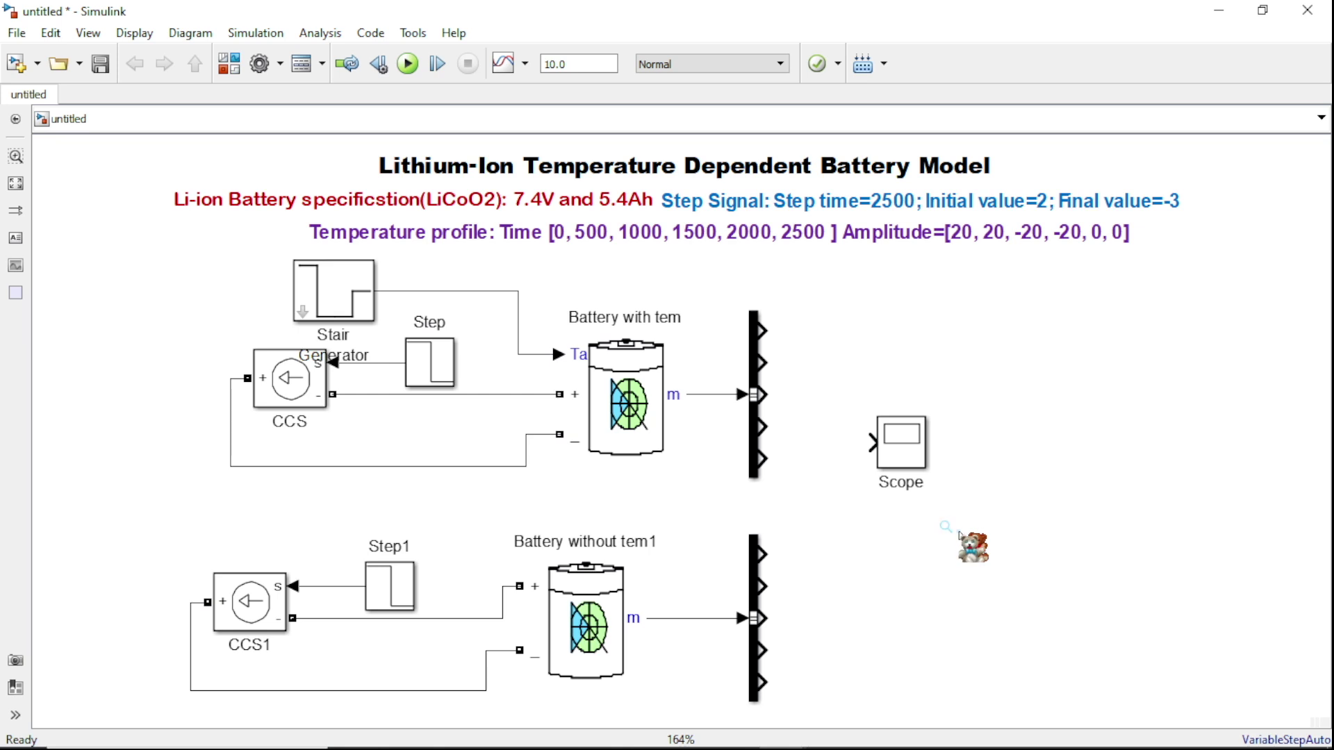
drag(902, 446, 1045, 519)
double_click(1045, 517)
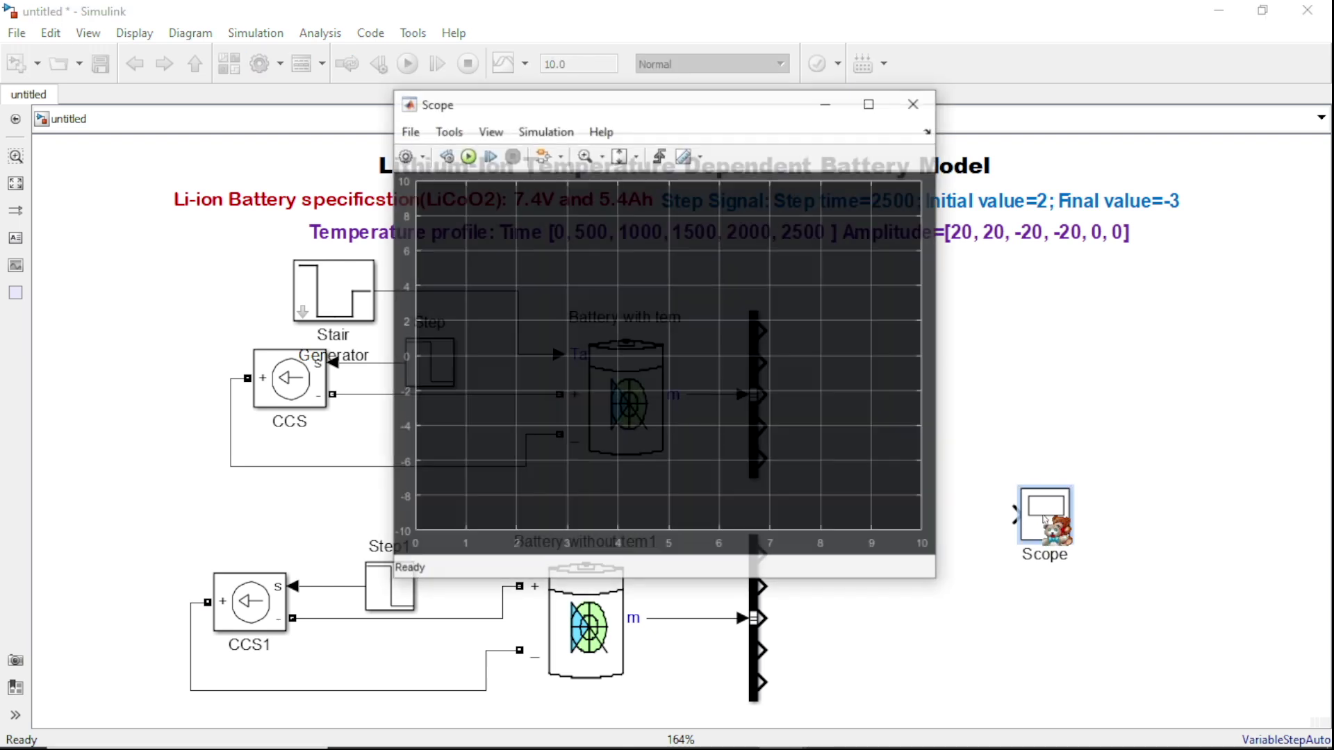
Give the Scope 2 input ports in its configuration properties
click(404, 156)
text(2)
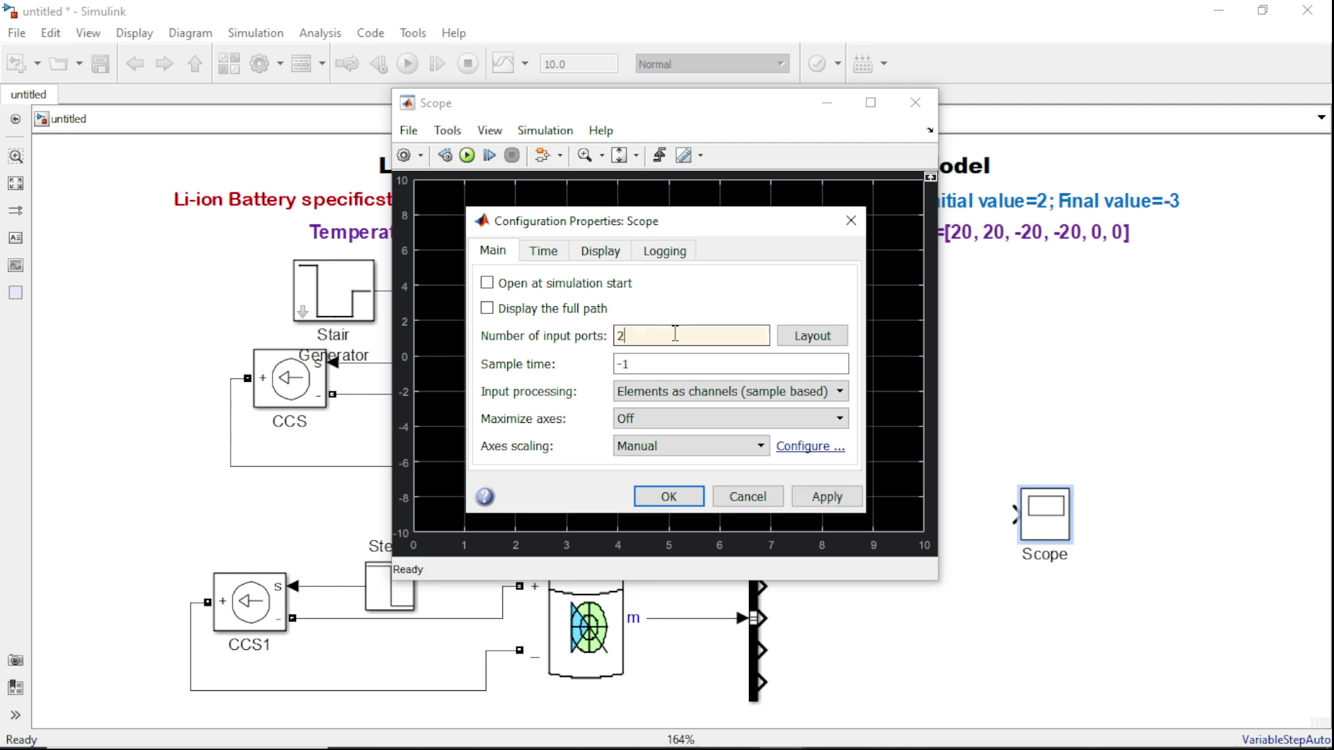
click(799, 496)
click(666, 498)
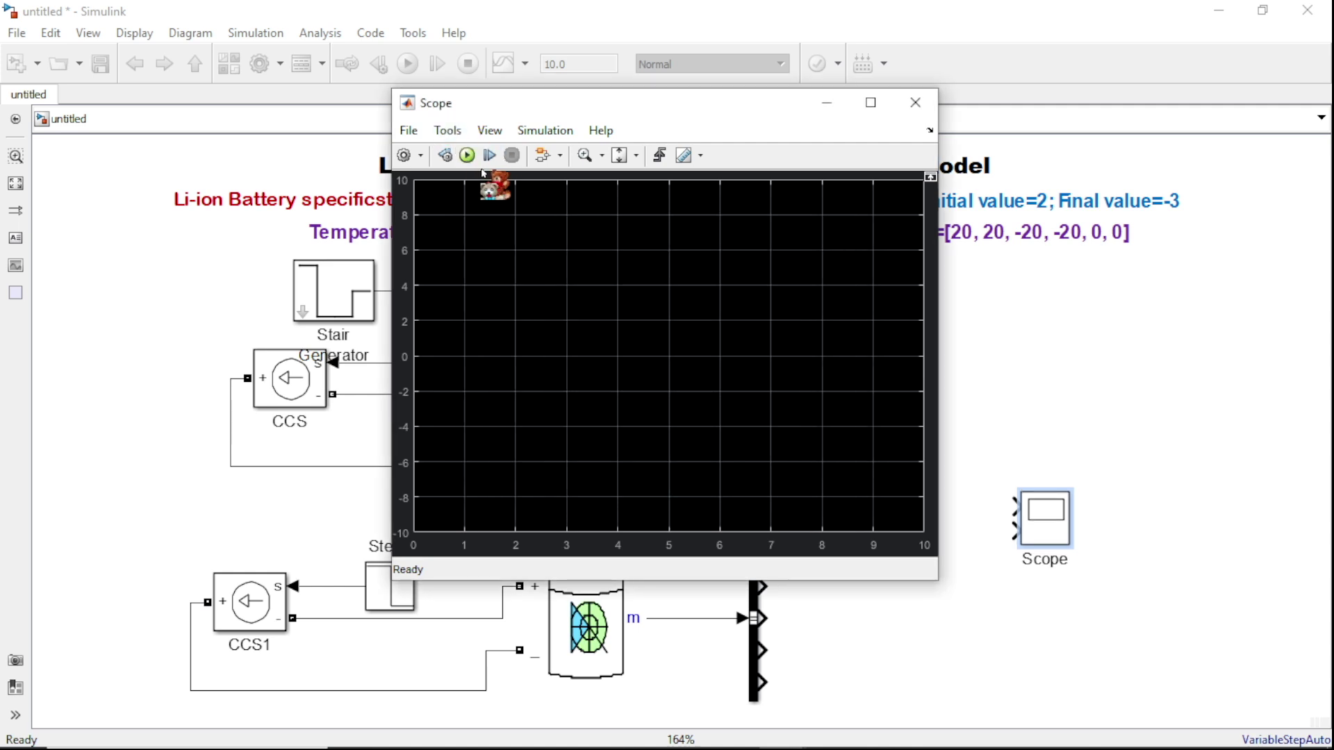
In Scope style, make the figure and axes backgrounds white and the axes lines black
click(490, 130)
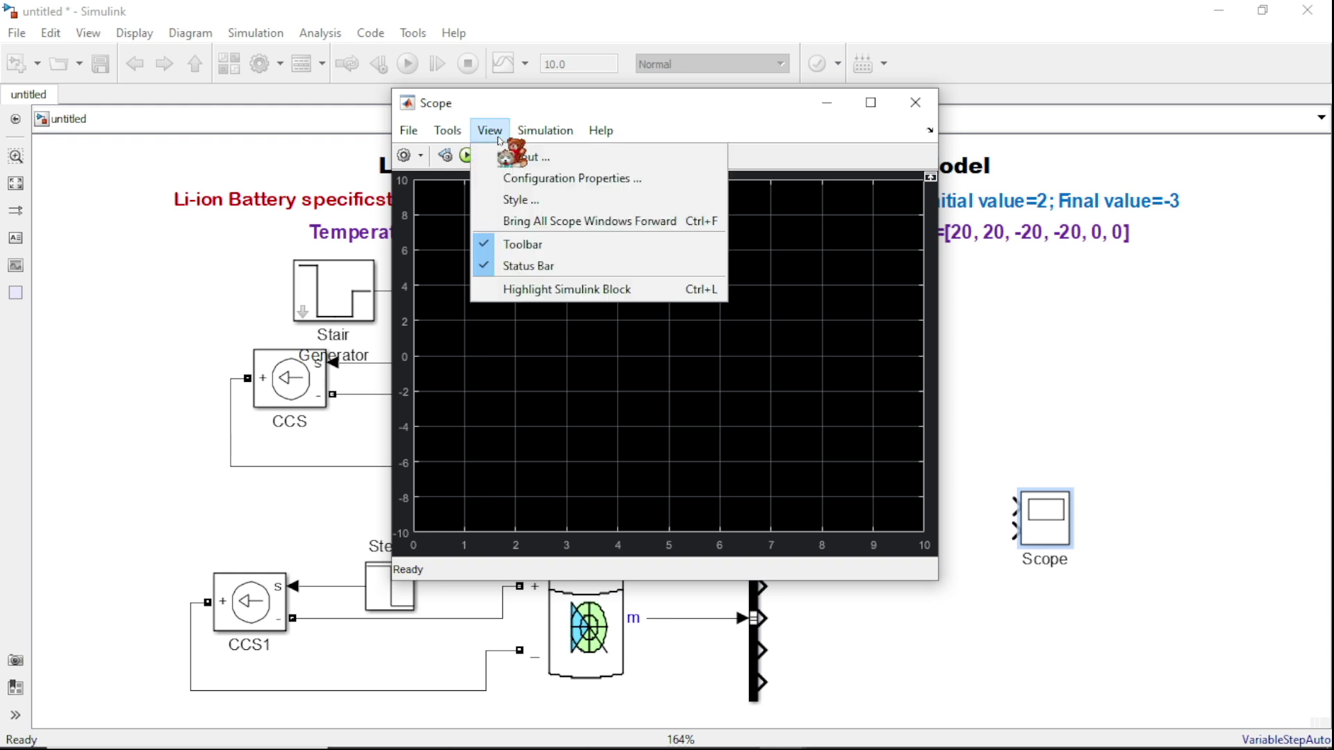
click(536, 201)
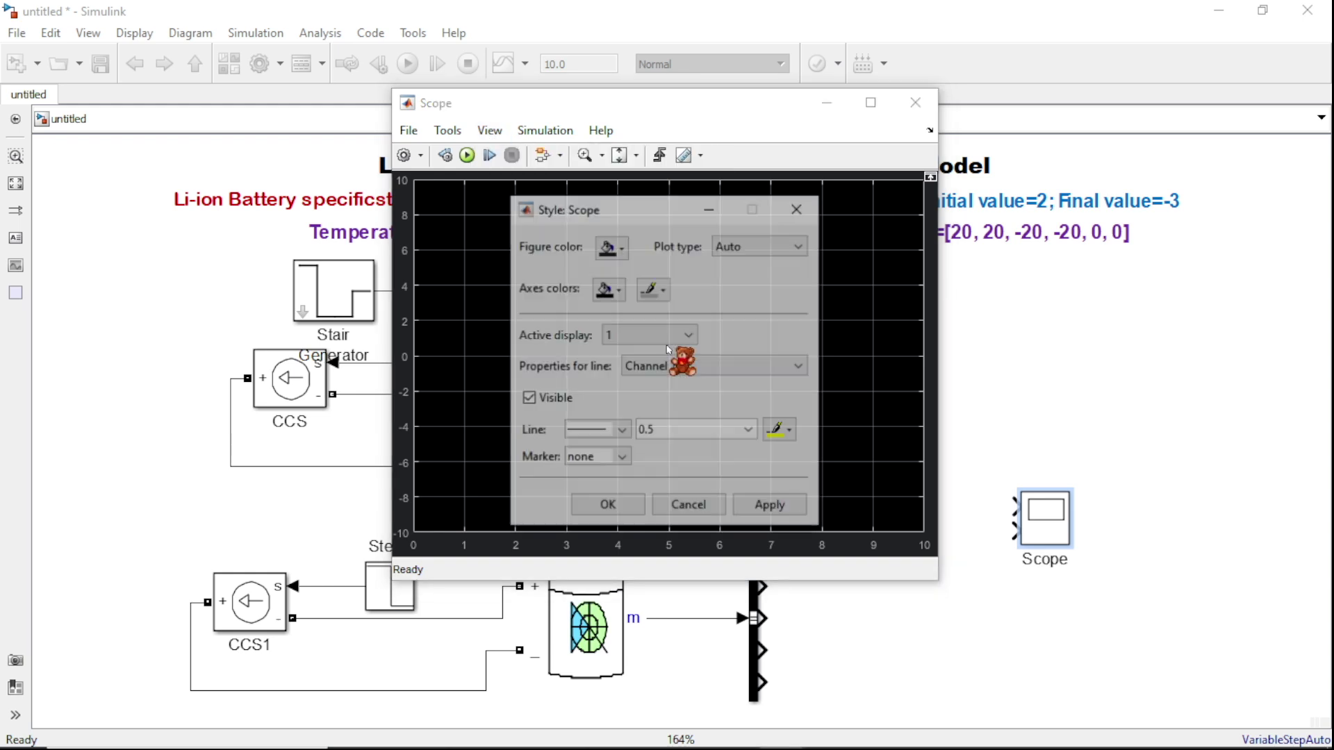
click(630, 277)
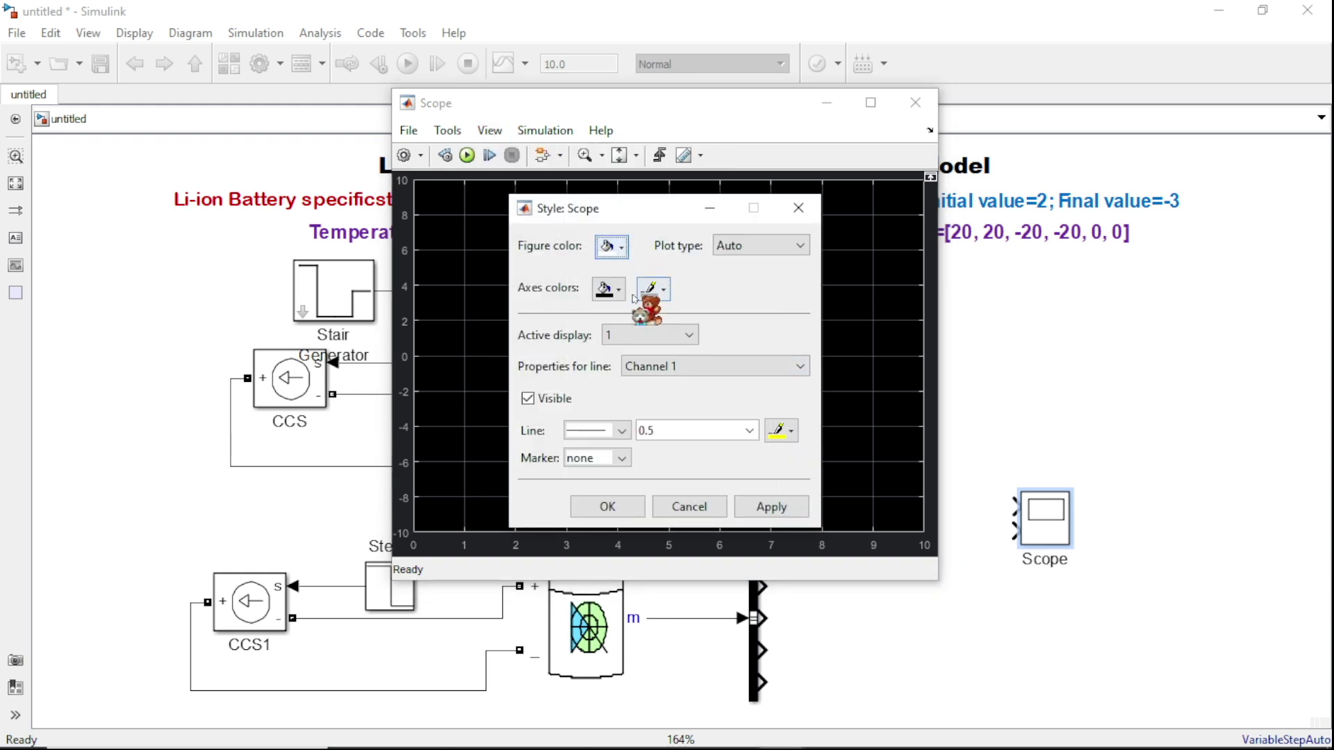
click(609, 289)
click(628, 319)
click(653, 289)
click(649, 318)
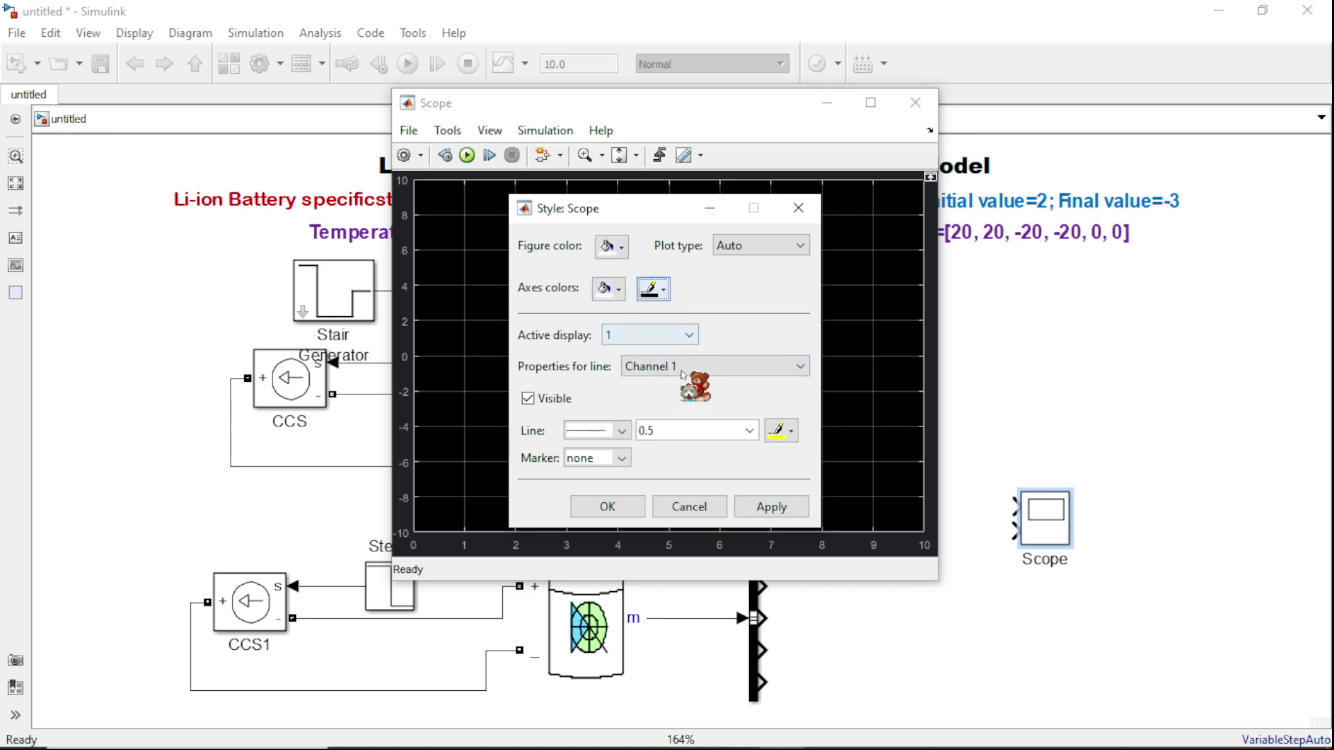
Set channel 1 to line width 2.0 in black and channel 2 to width 2.0 in blue
click(748, 431)
click(702, 488)
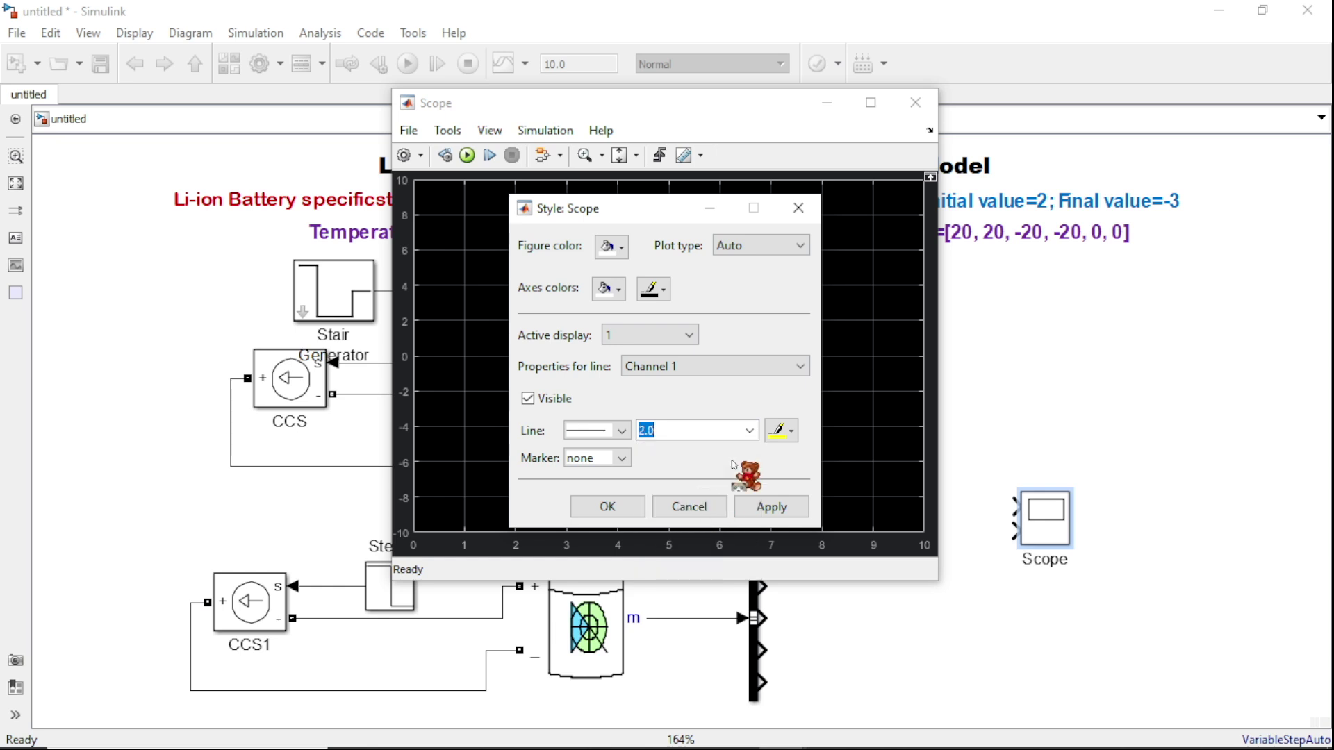
click(781, 432)
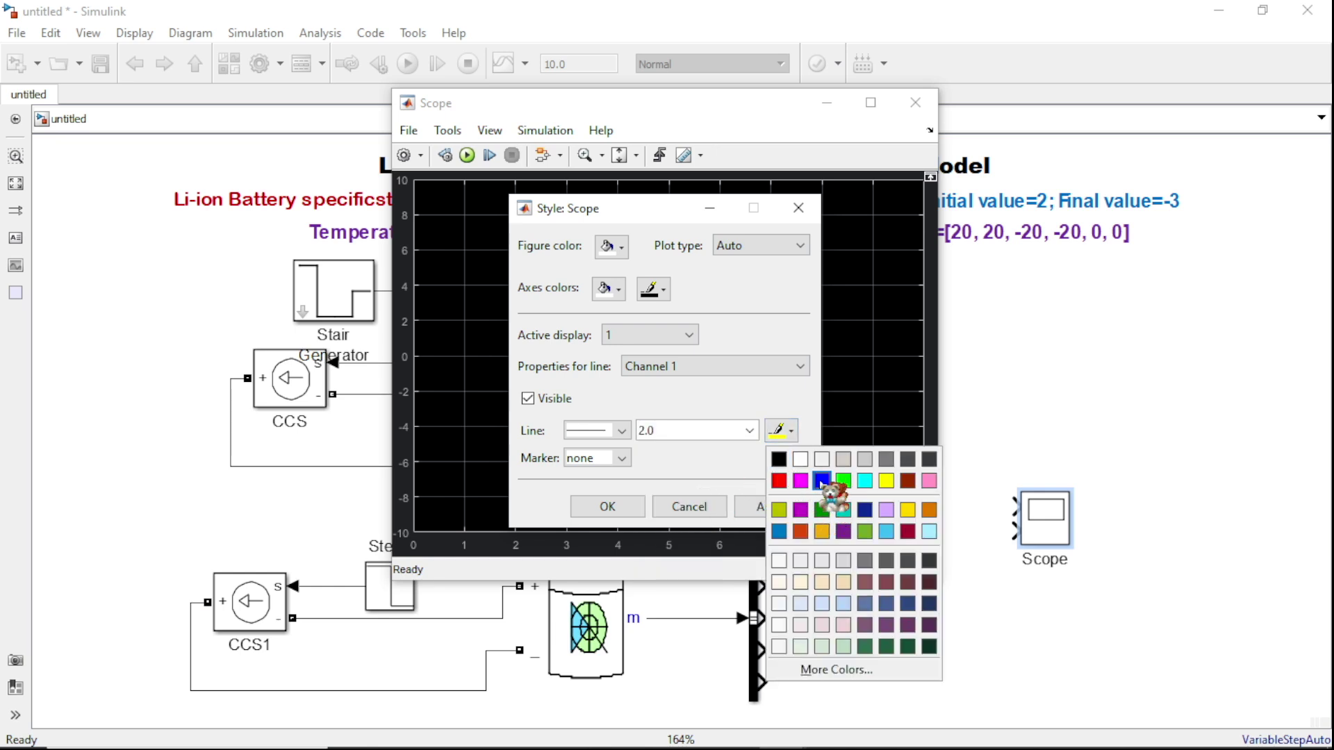
click(779, 459)
click(750, 368)
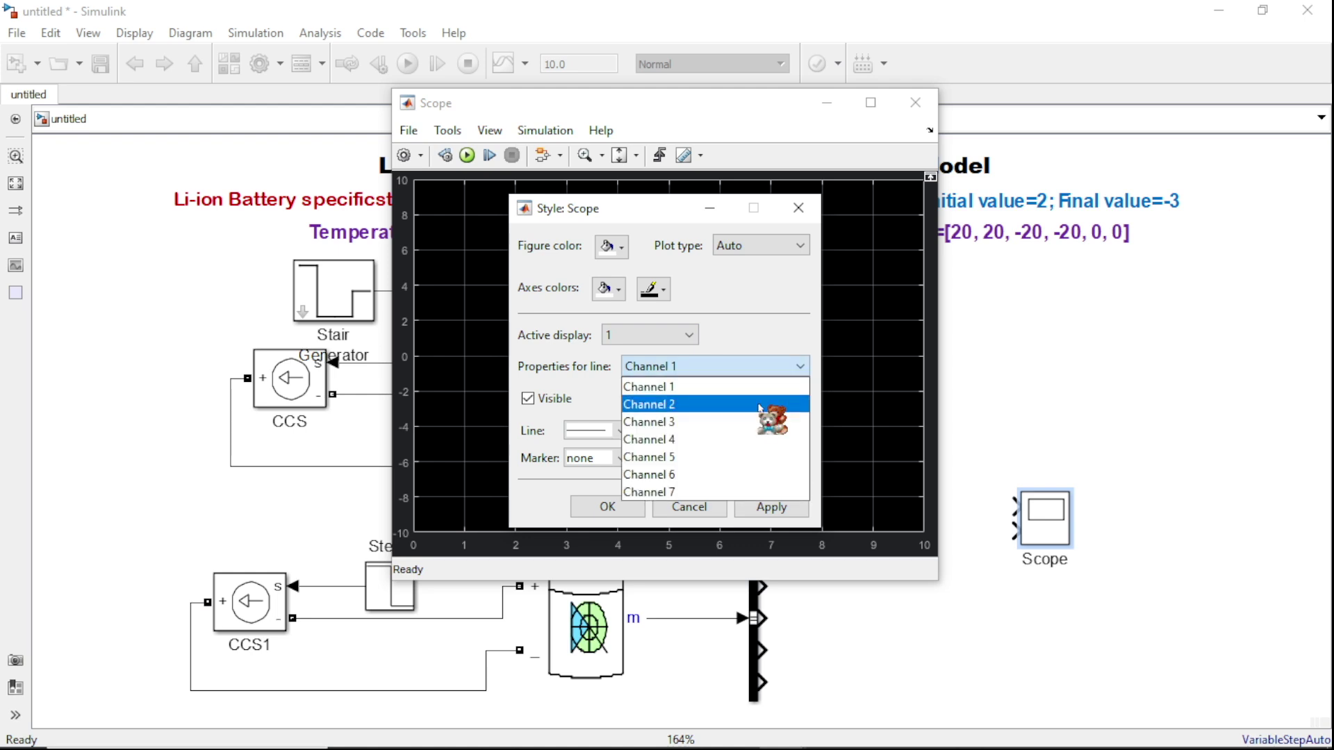
click(749, 393)
click(749, 431)
click(737, 486)
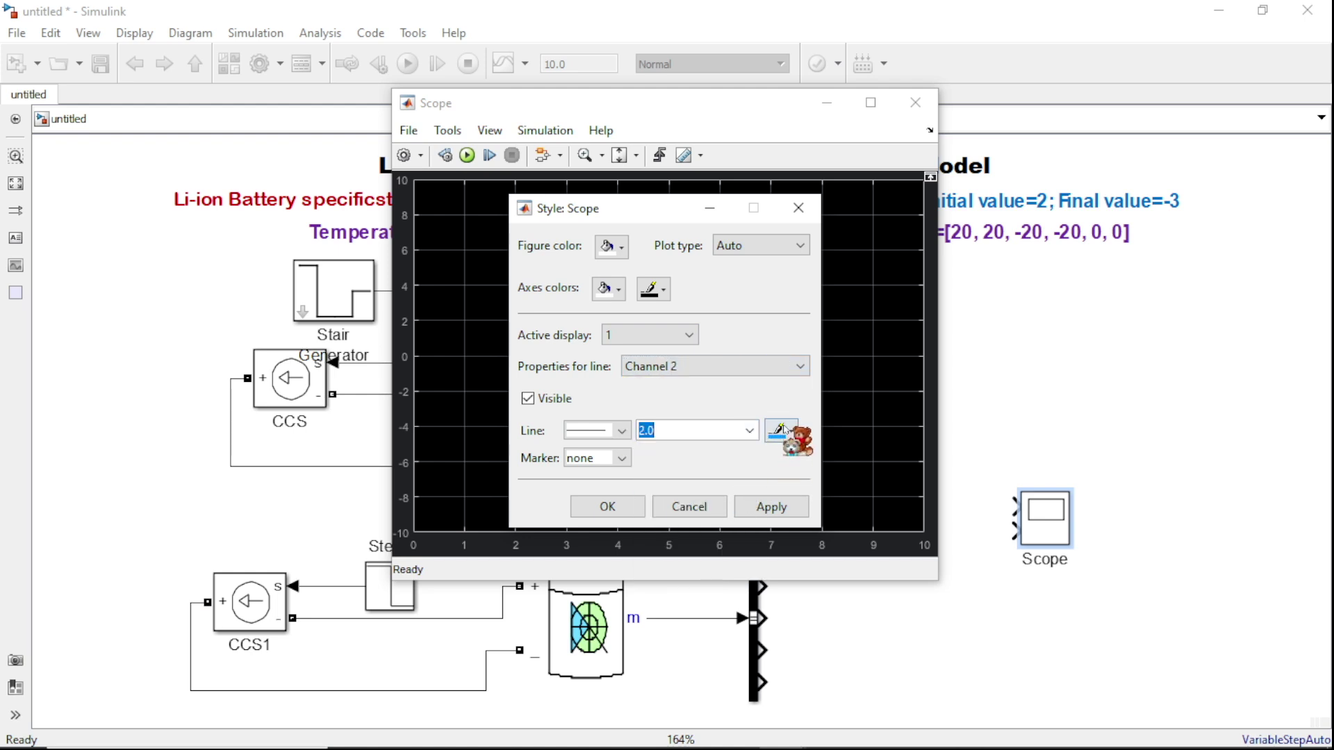
click(781, 431)
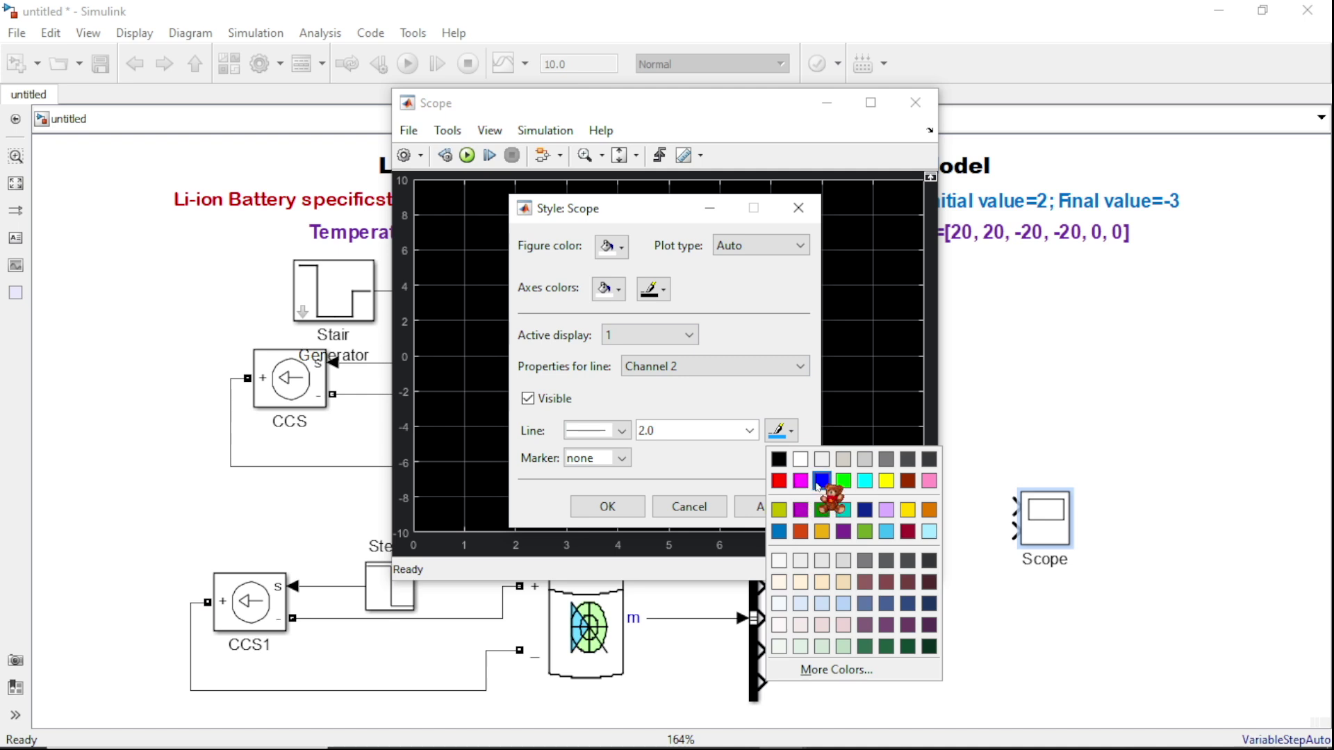
click(822, 481)
Check both channels' settings, apply the styling, and close the Scope window
click(749, 368)
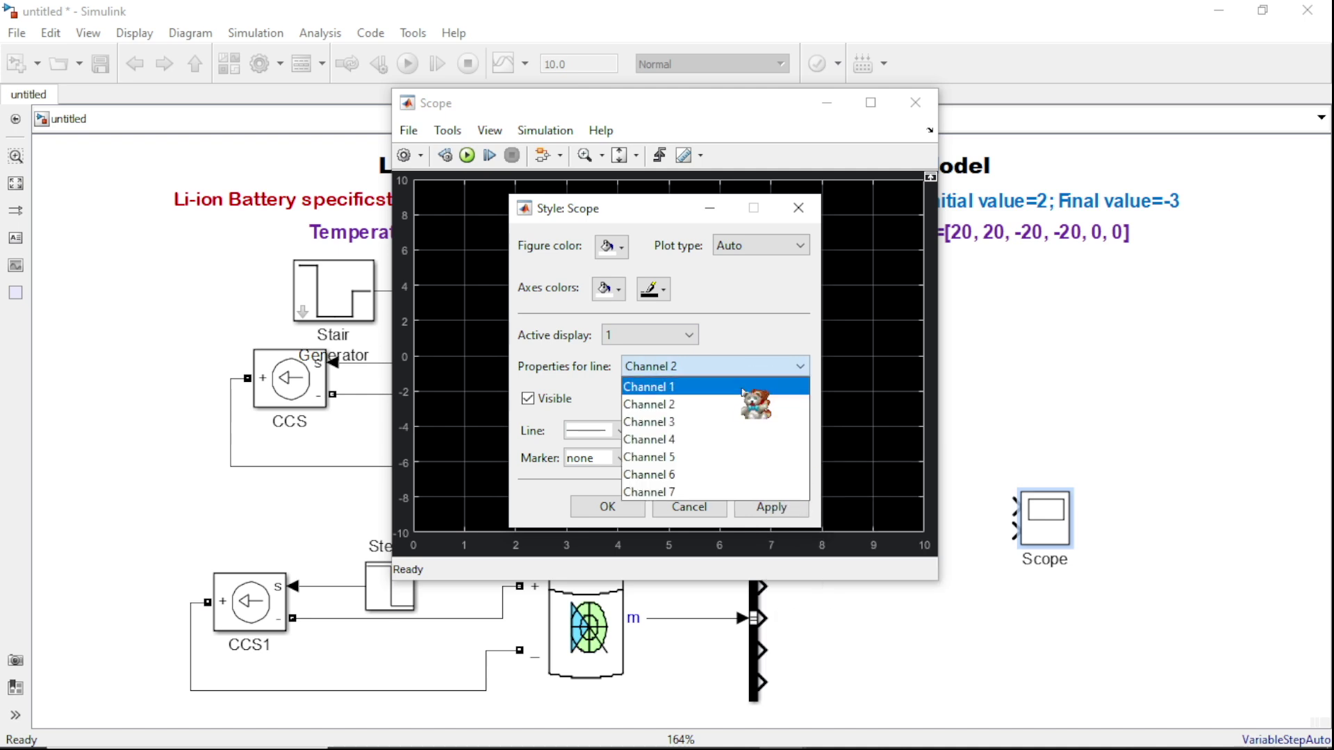
click(745, 385)
click(780, 368)
click(749, 400)
click(778, 508)
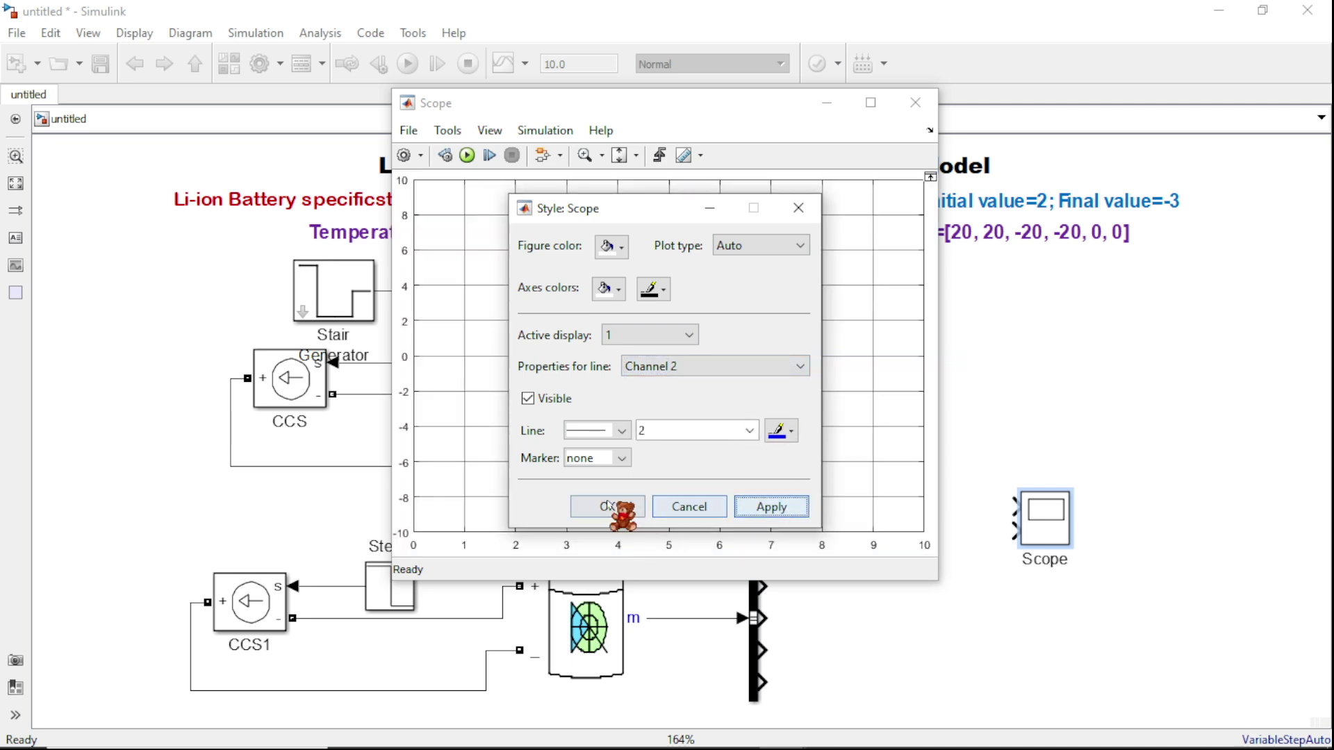
click(614, 514)
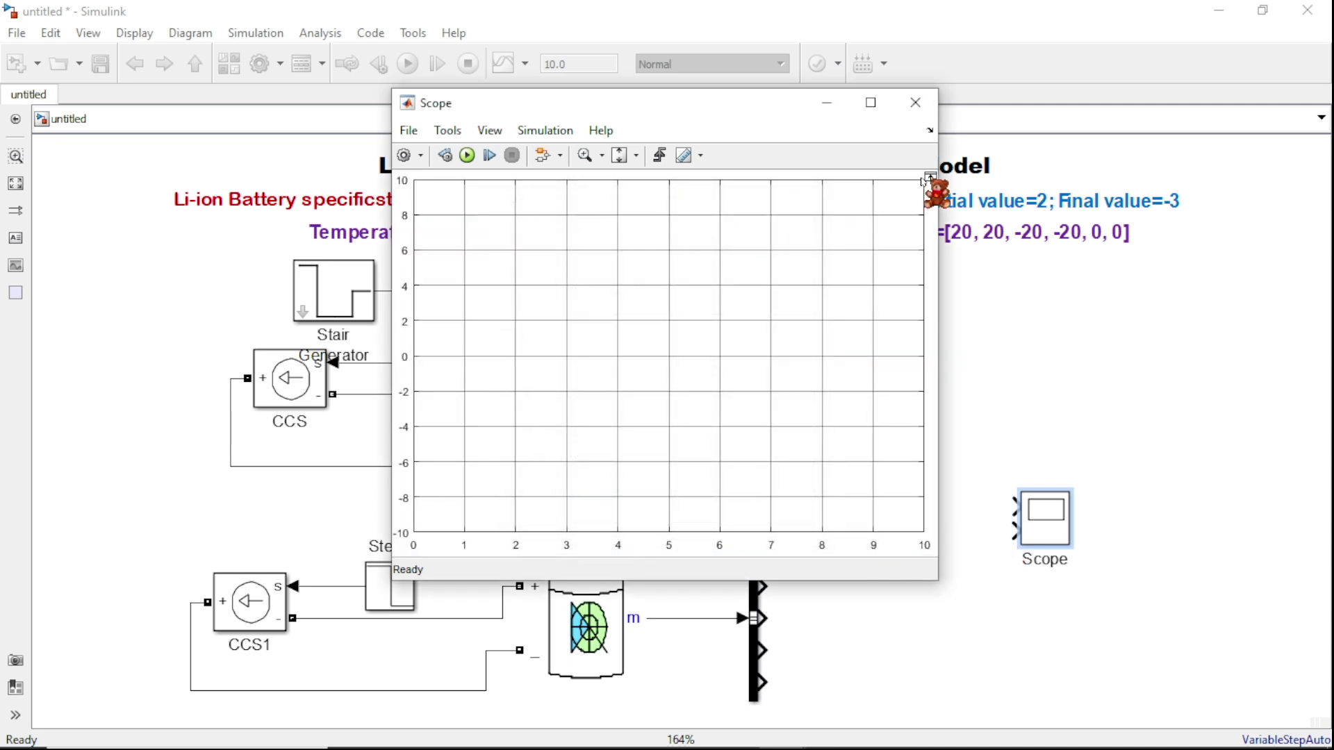
click(916, 102)
Rename the Scope block to SOC and add a copy named Current below it
double_click(1054, 561)
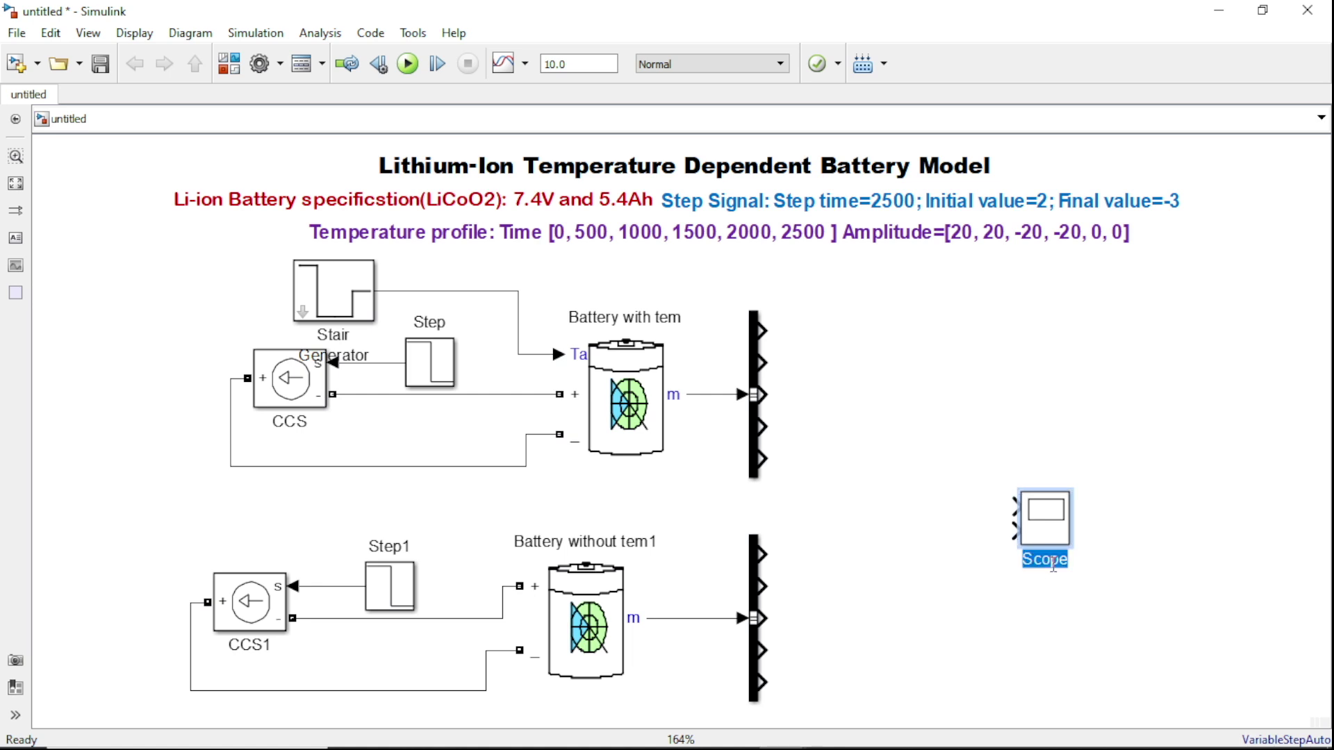
text(SO)
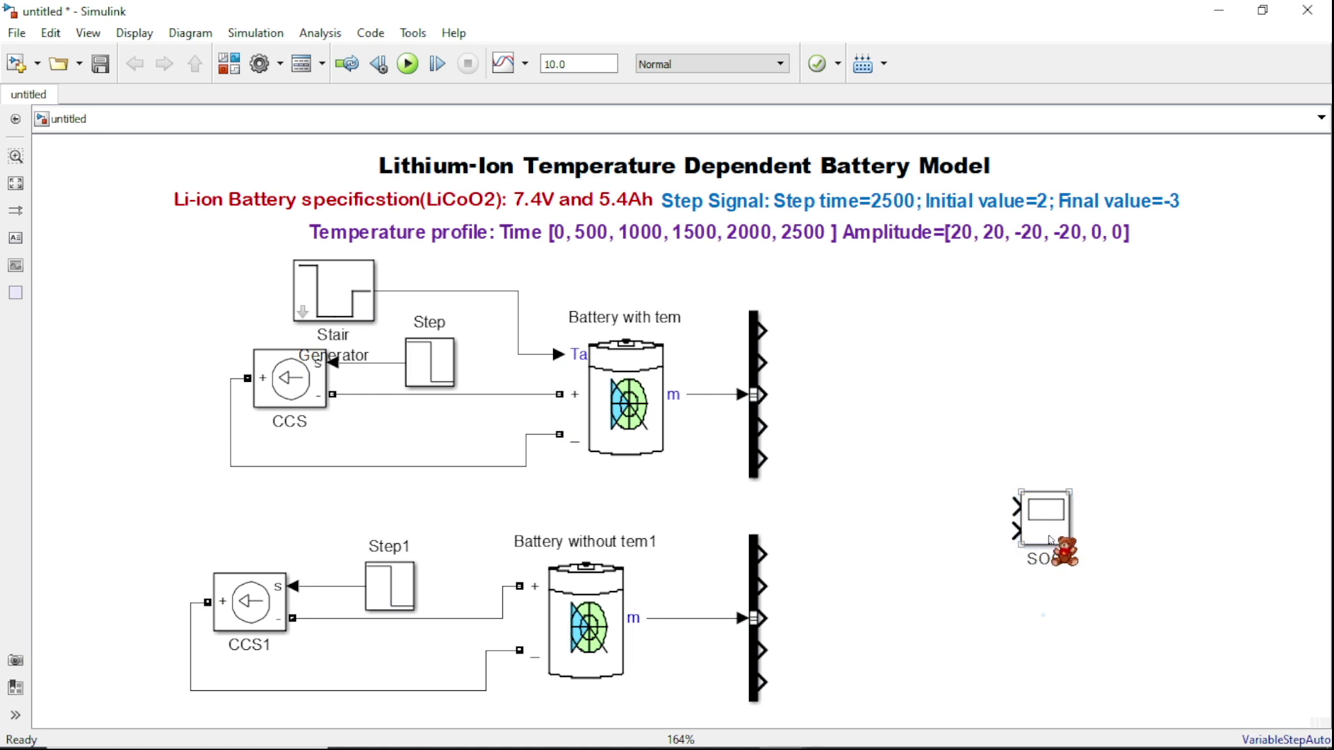
drag(1048, 543, 1063, 641)
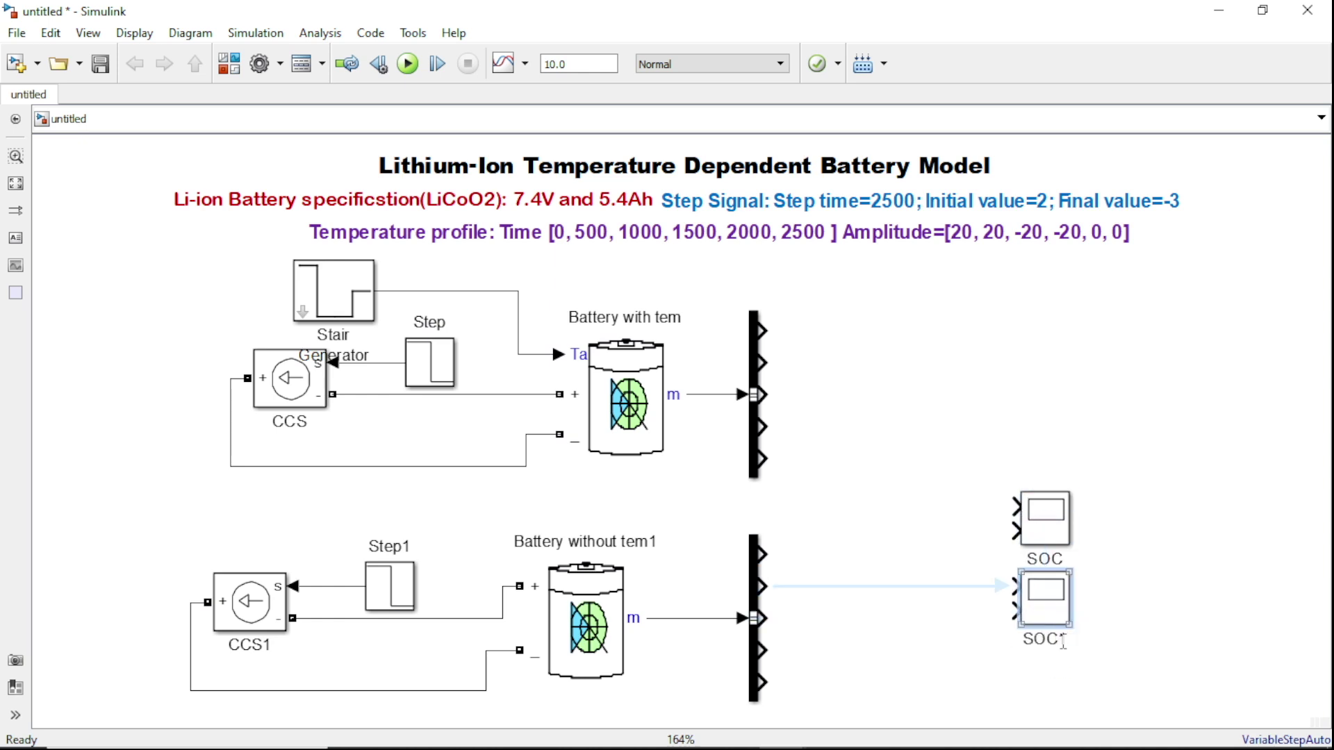
double_click(1056, 649)
text(Current)
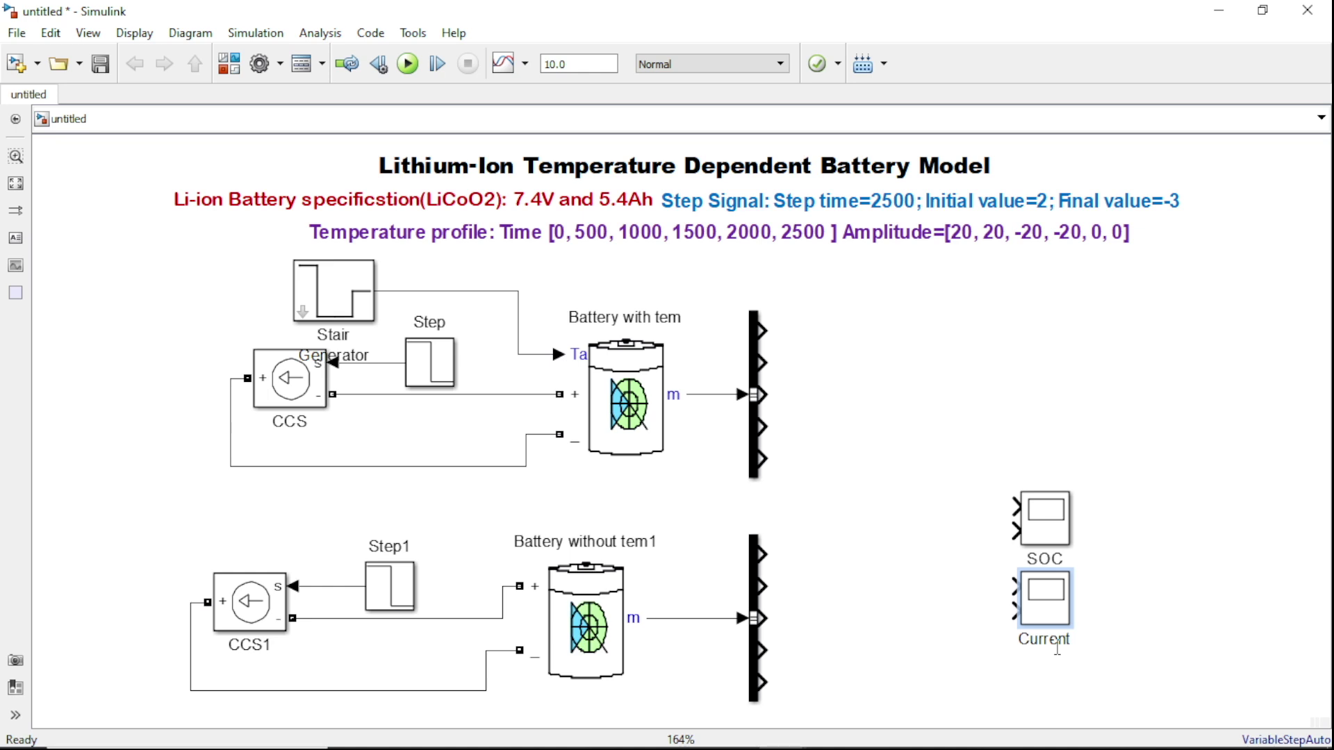
Add two more scope copies named Voltage and Tem
drag(1057, 597, 1060, 690)
double_click(1059, 710)
text(Voltage)
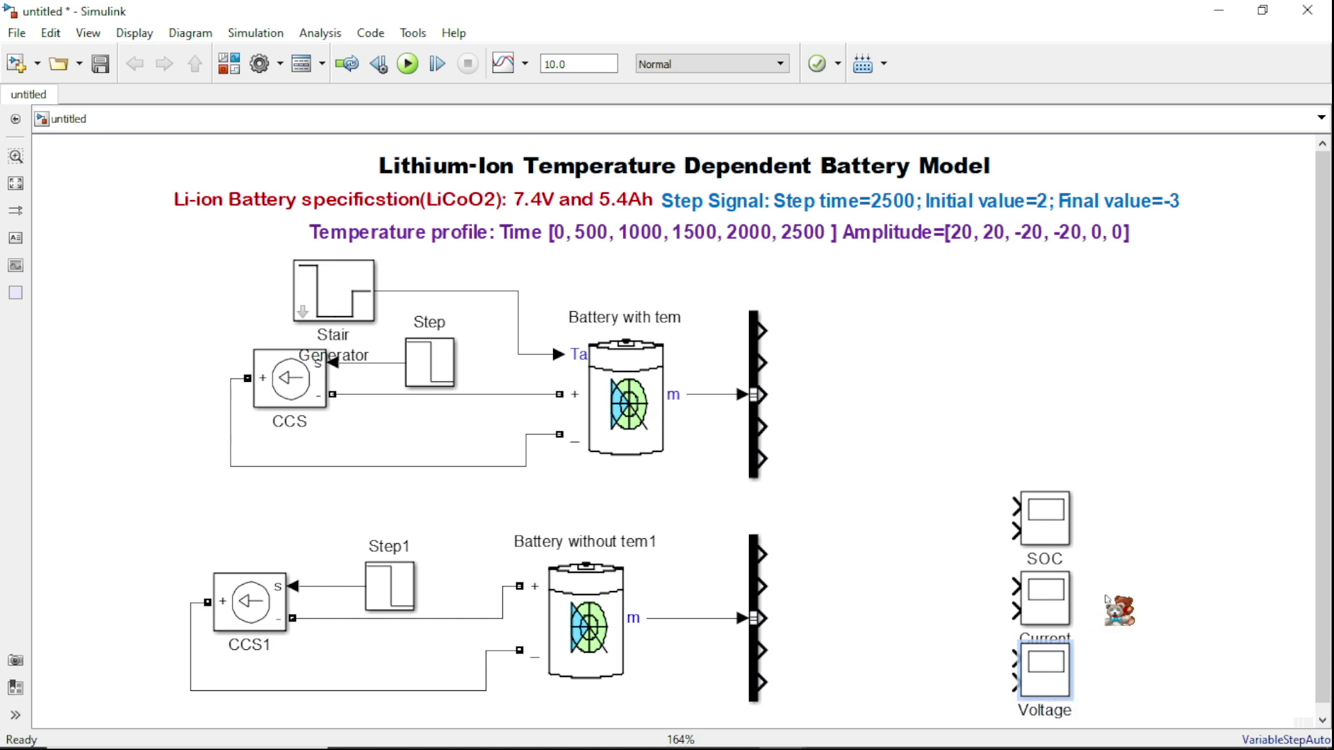
drag(1026, 536, 1026, 342)
double_click(1023, 381)
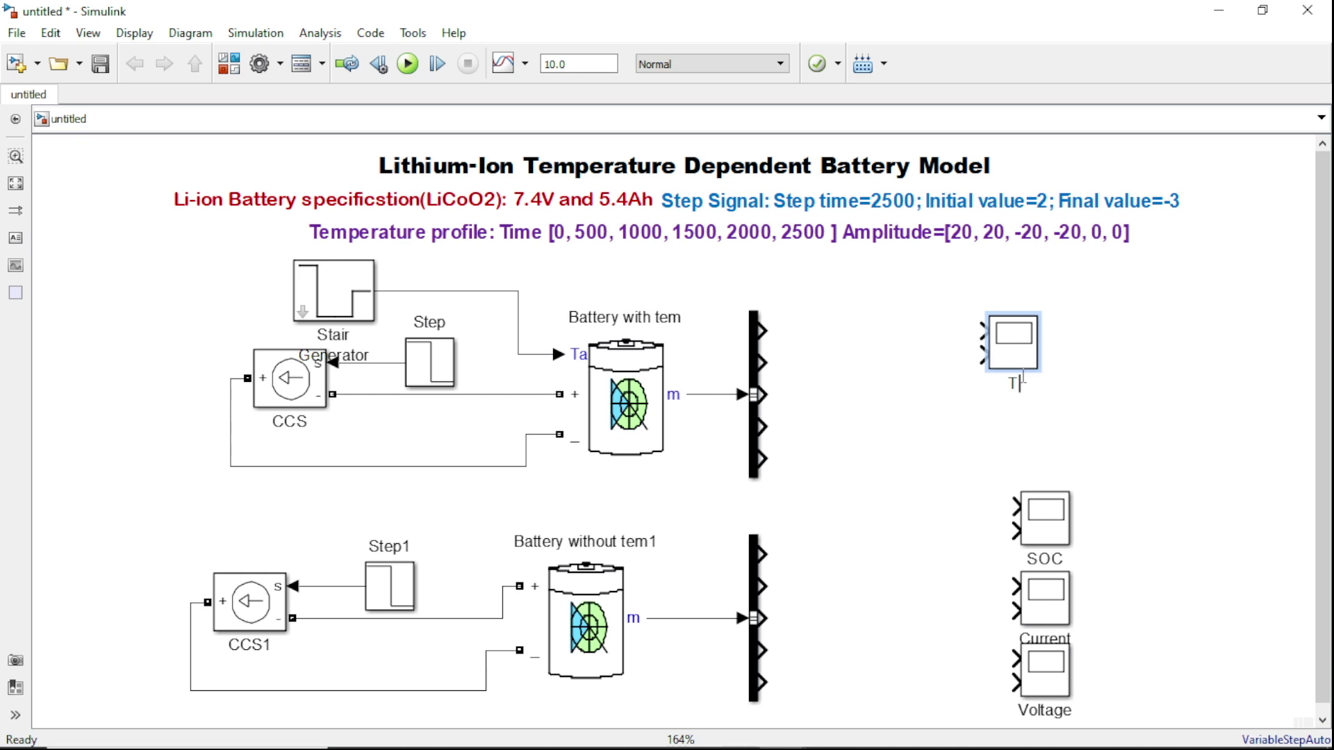
click(1093, 447)
Wire Ambient and Cell Temperature into the Tem scope and SOC (%) into the SOC scope
drag(1065, 551, 1017, 504)
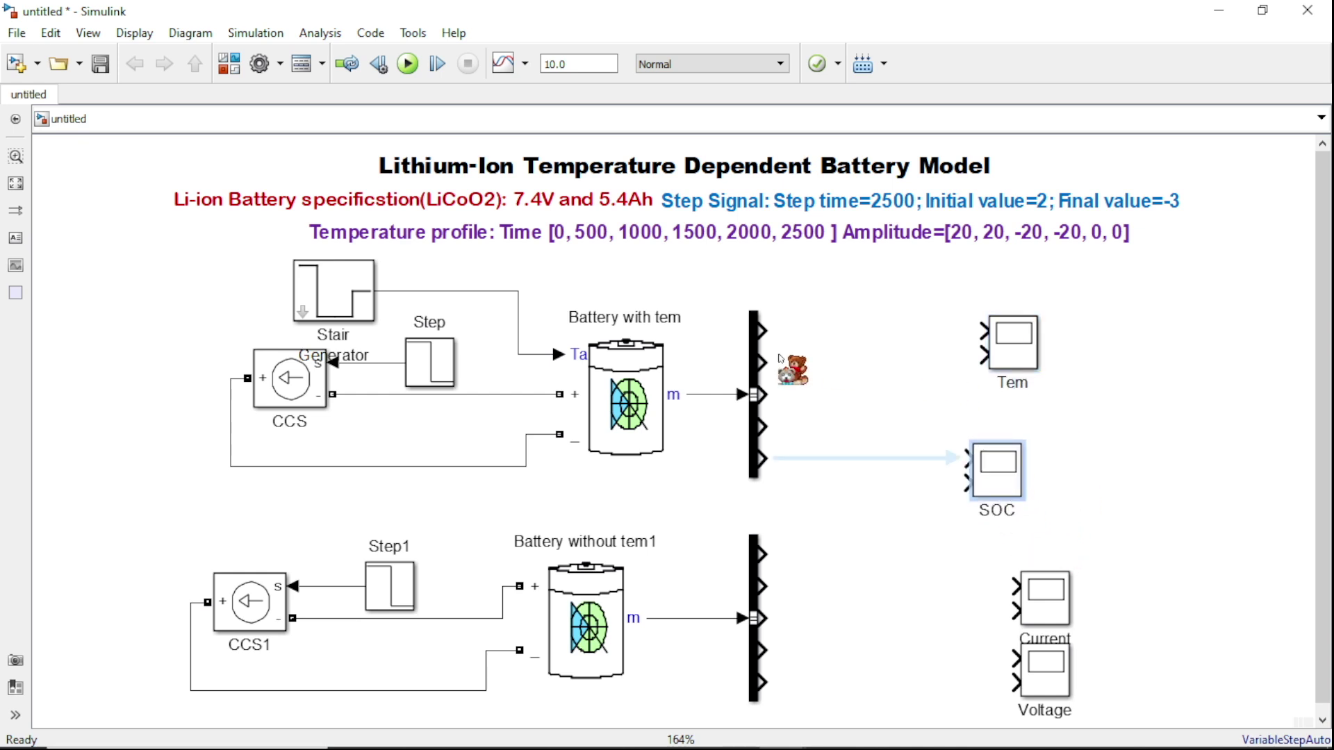
drag(764, 331, 983, 330)
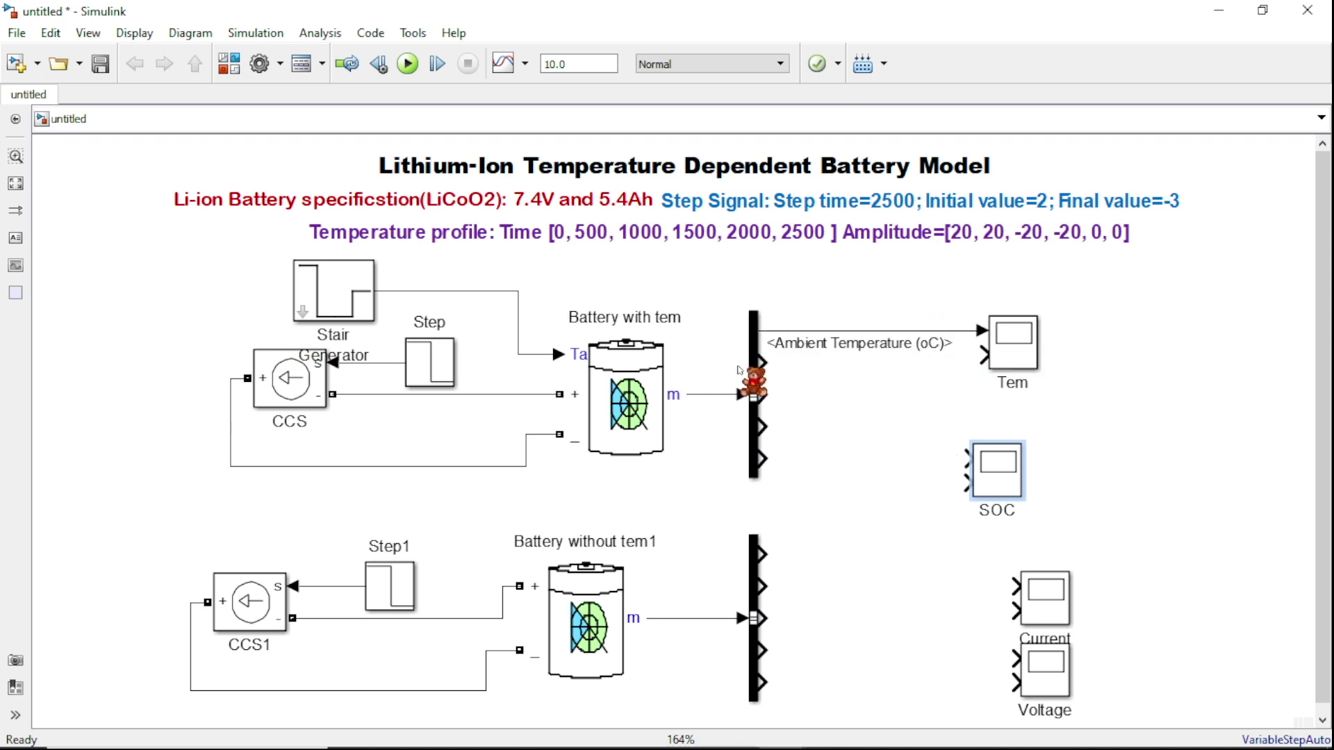
drag(766, 362, 983, 356)
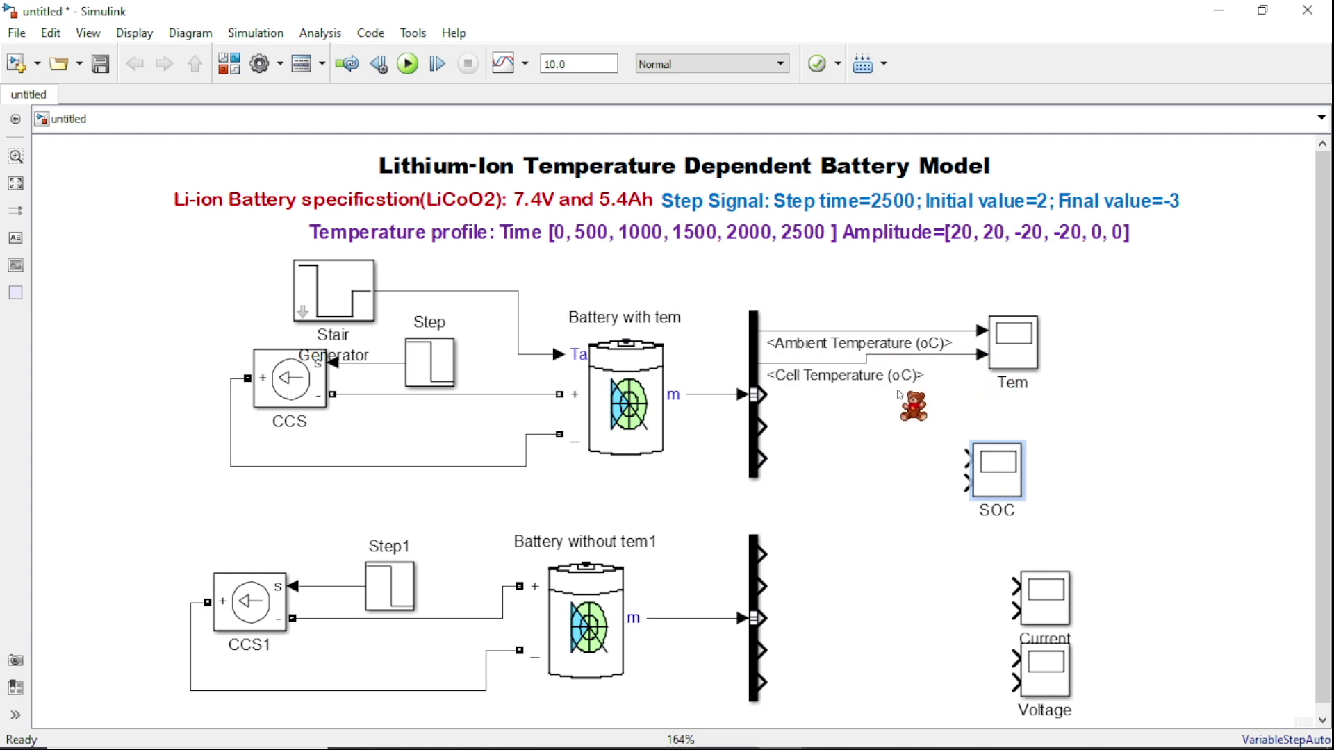
drag(999, 458, 1095, 424)
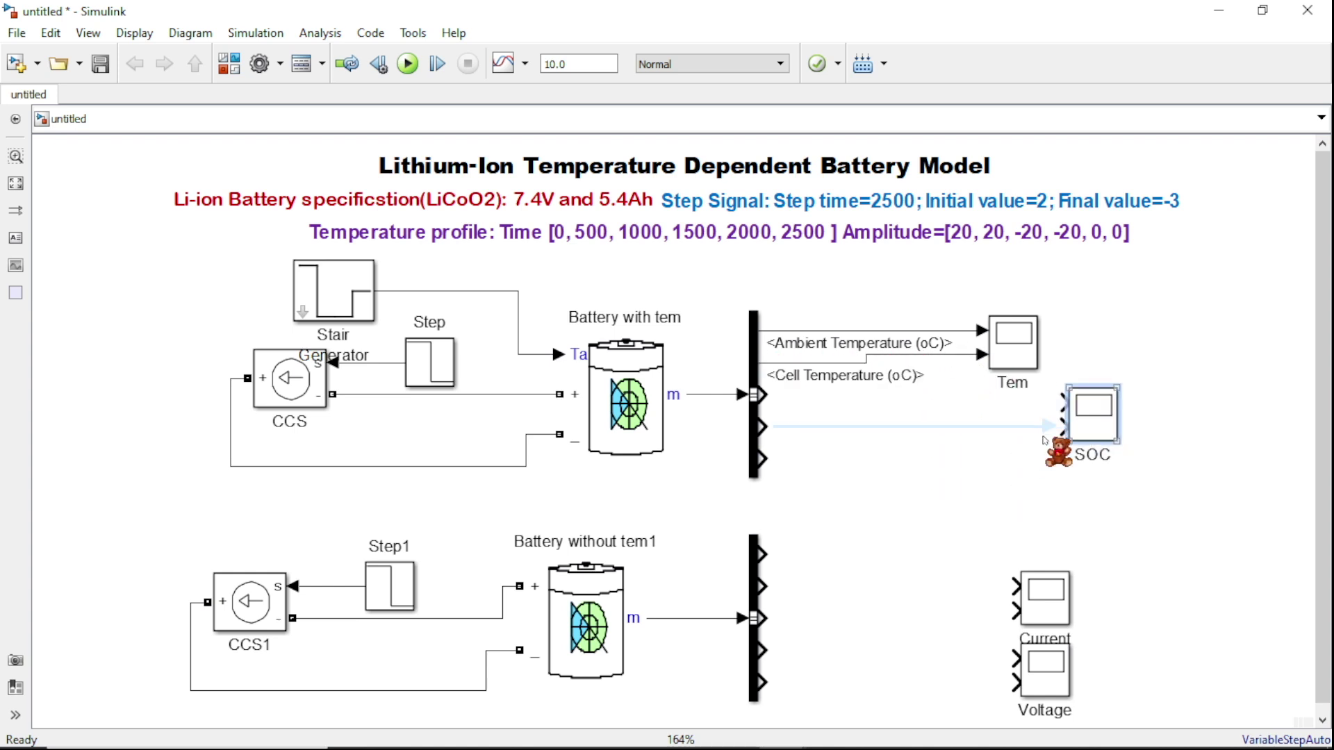
click(799, 366)
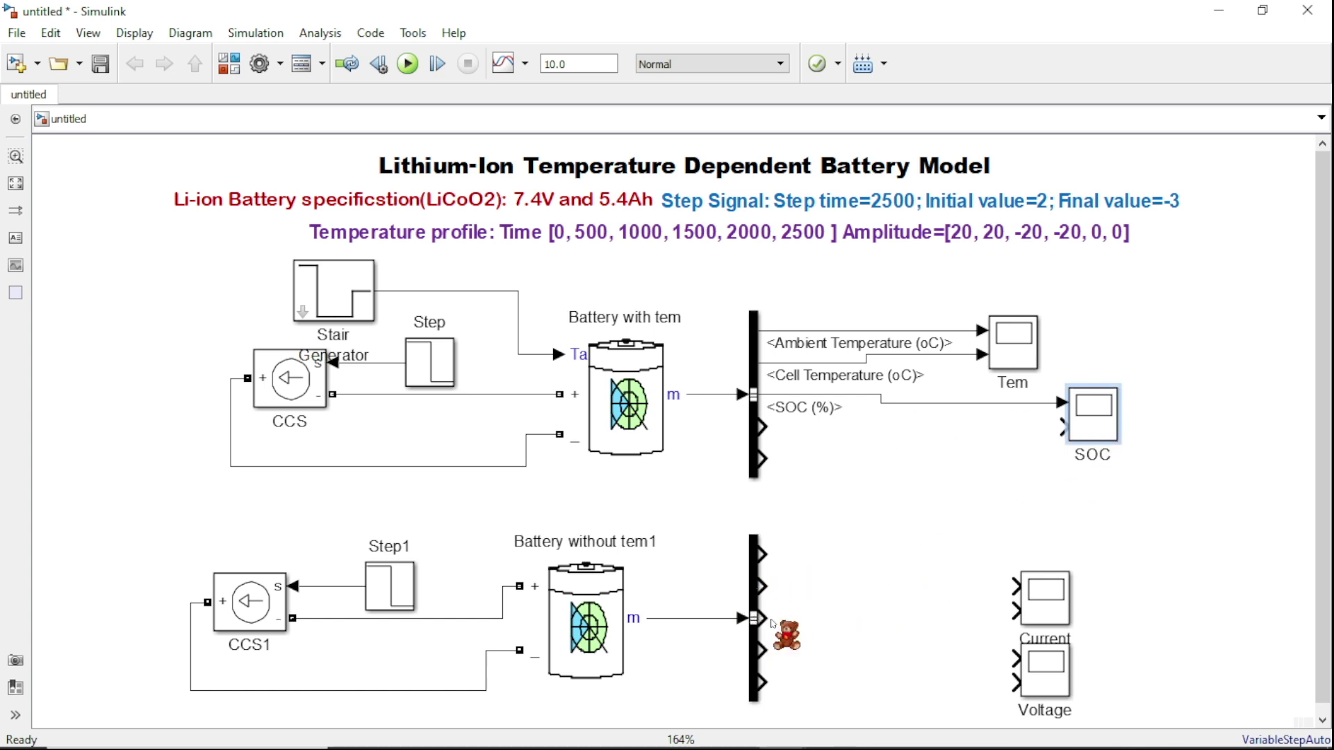
Open the parameters of the lower Bus Selector1
click(756, 591)
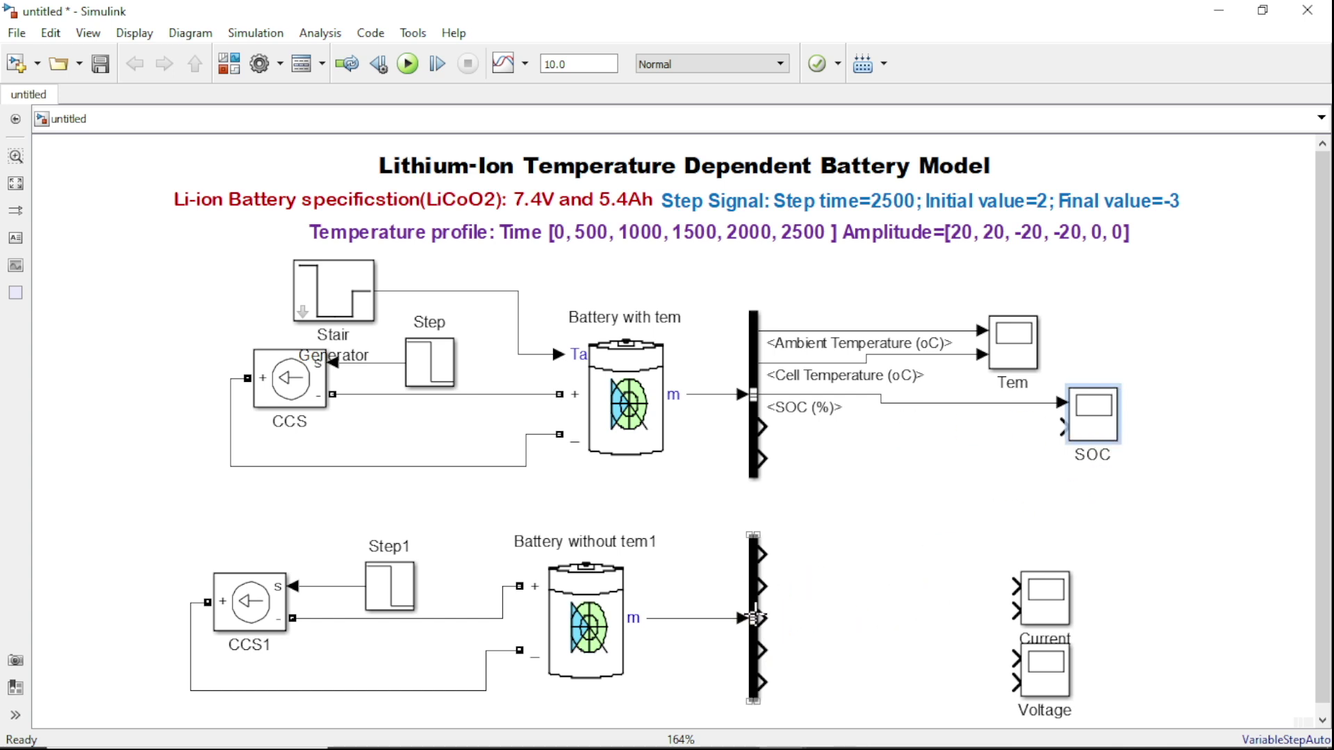
mouse_move(755, 619)
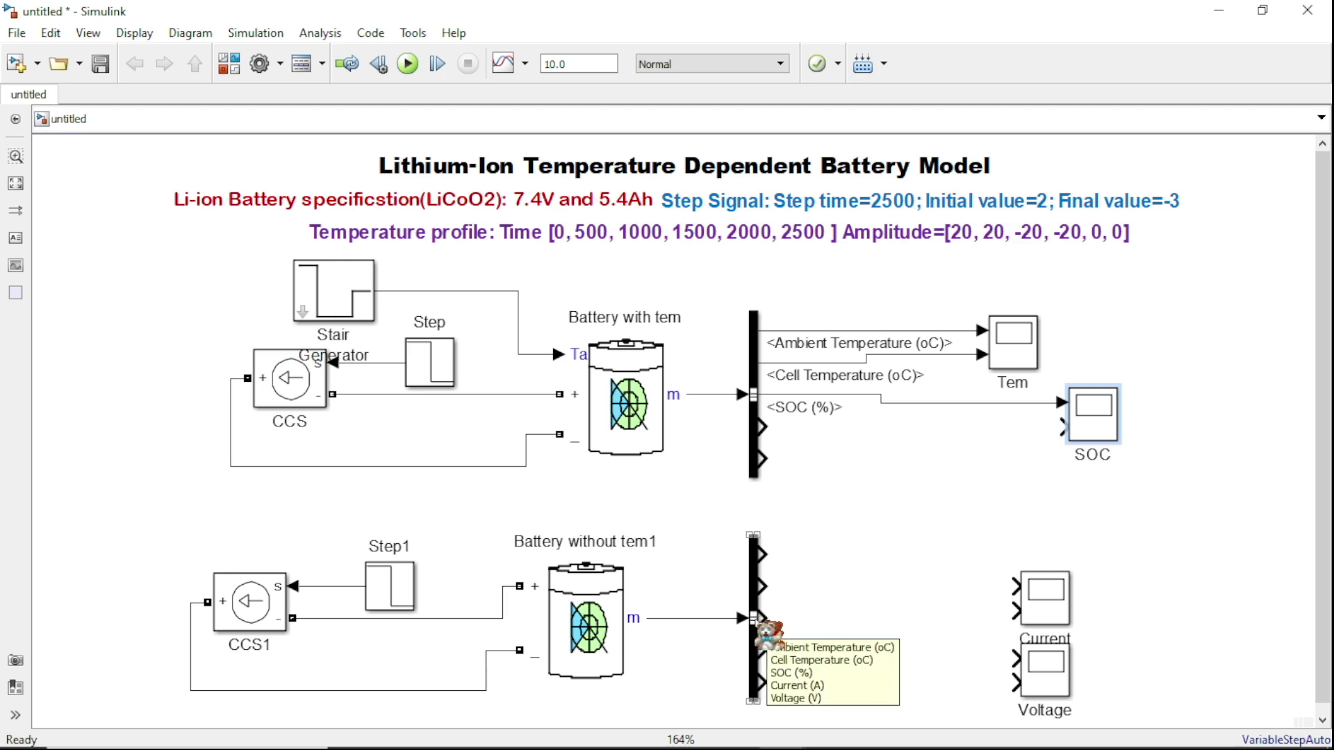
double_click(756, 622)
Remove Ambient and Cell Temperature from Bus Selector1, keeping SOC (%), Current (A) and Voltage (V)
click(557, 481)
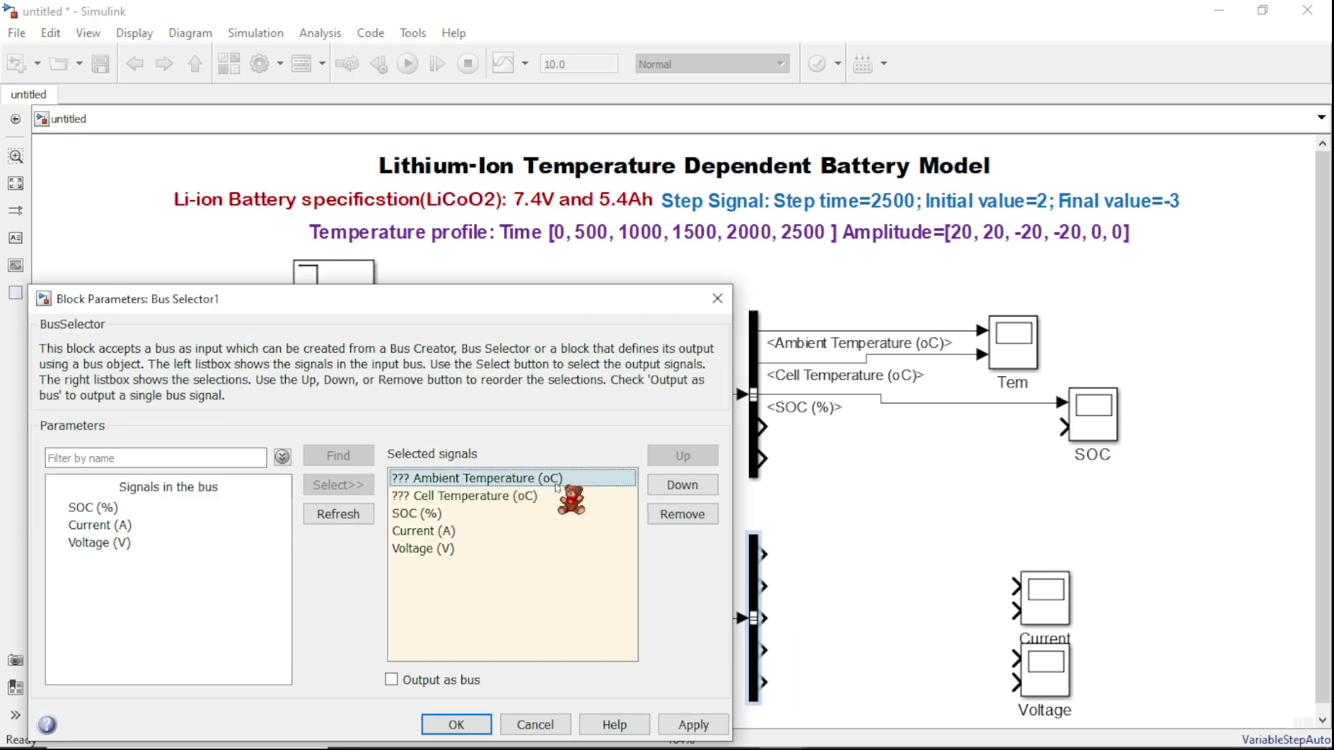
click(682, 514)
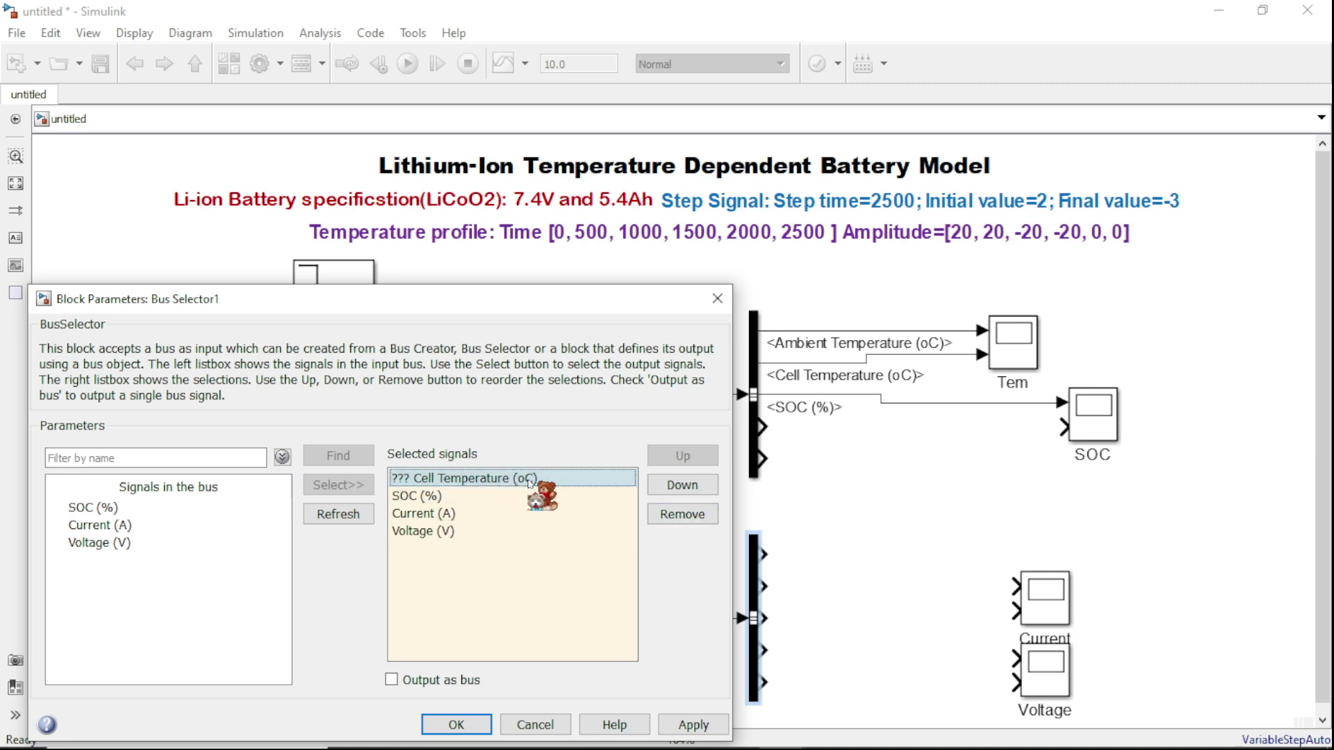
click(682, 514)
drag(548, 299, 701, 190)
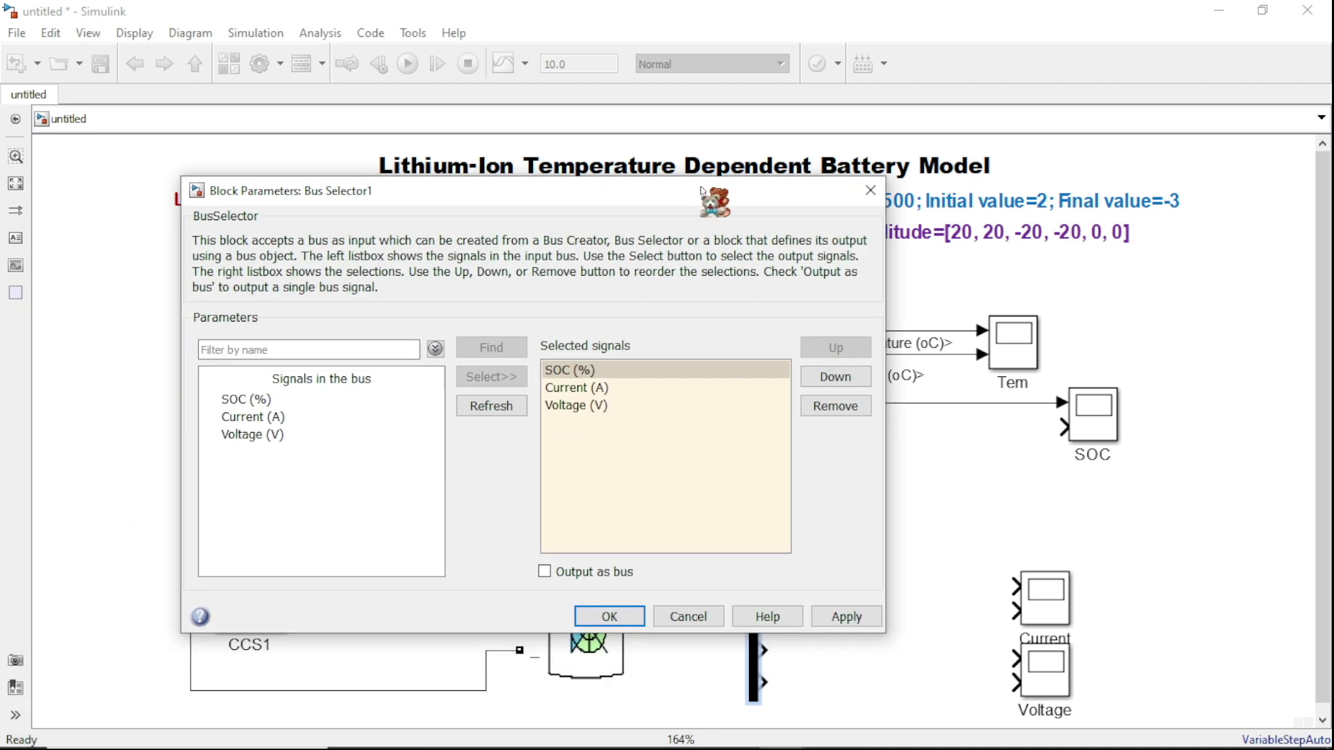
click(620, 371)
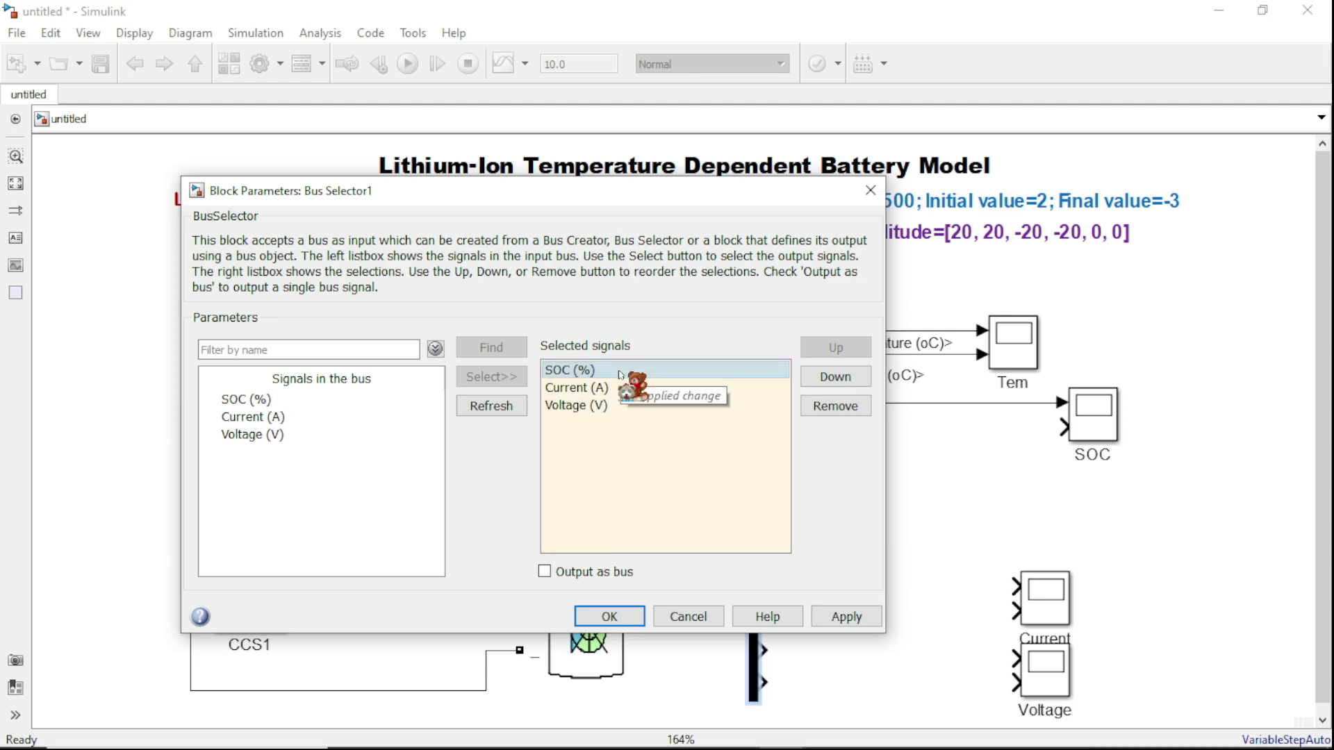
click(846, 616)
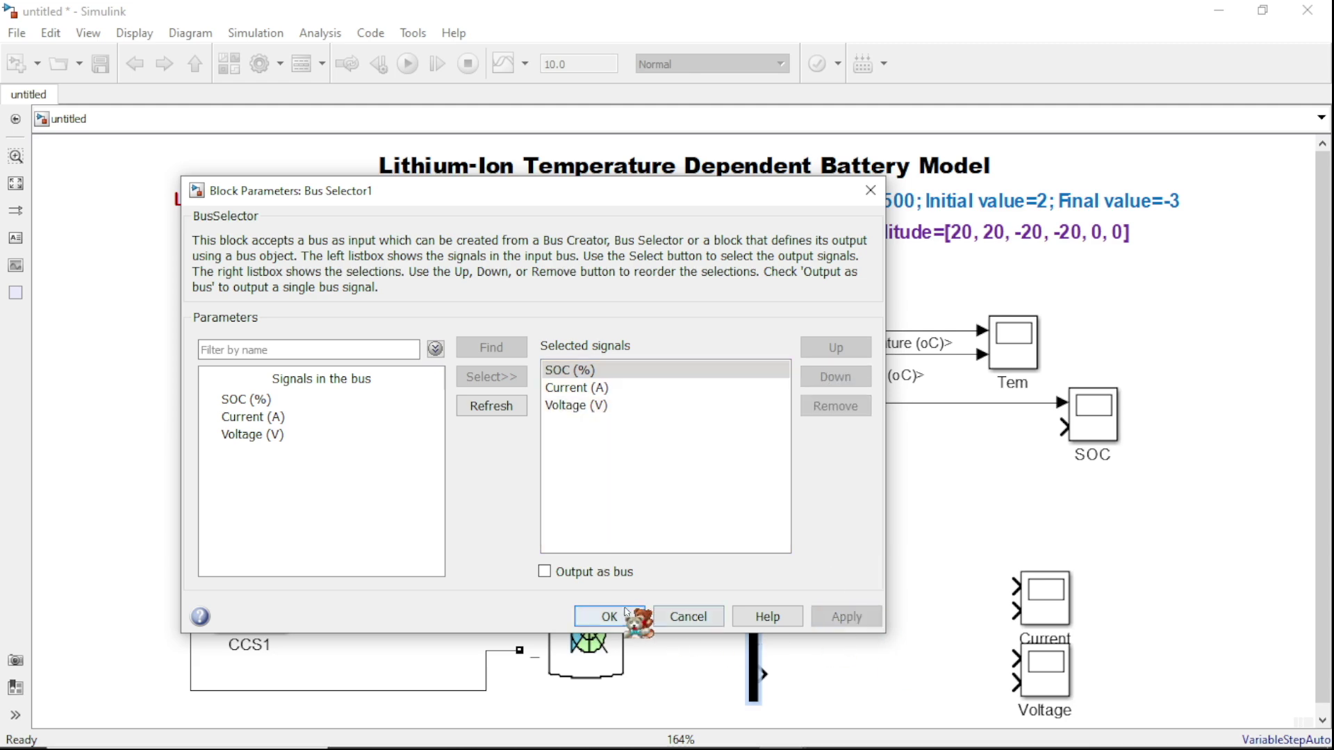
click(609, 616)
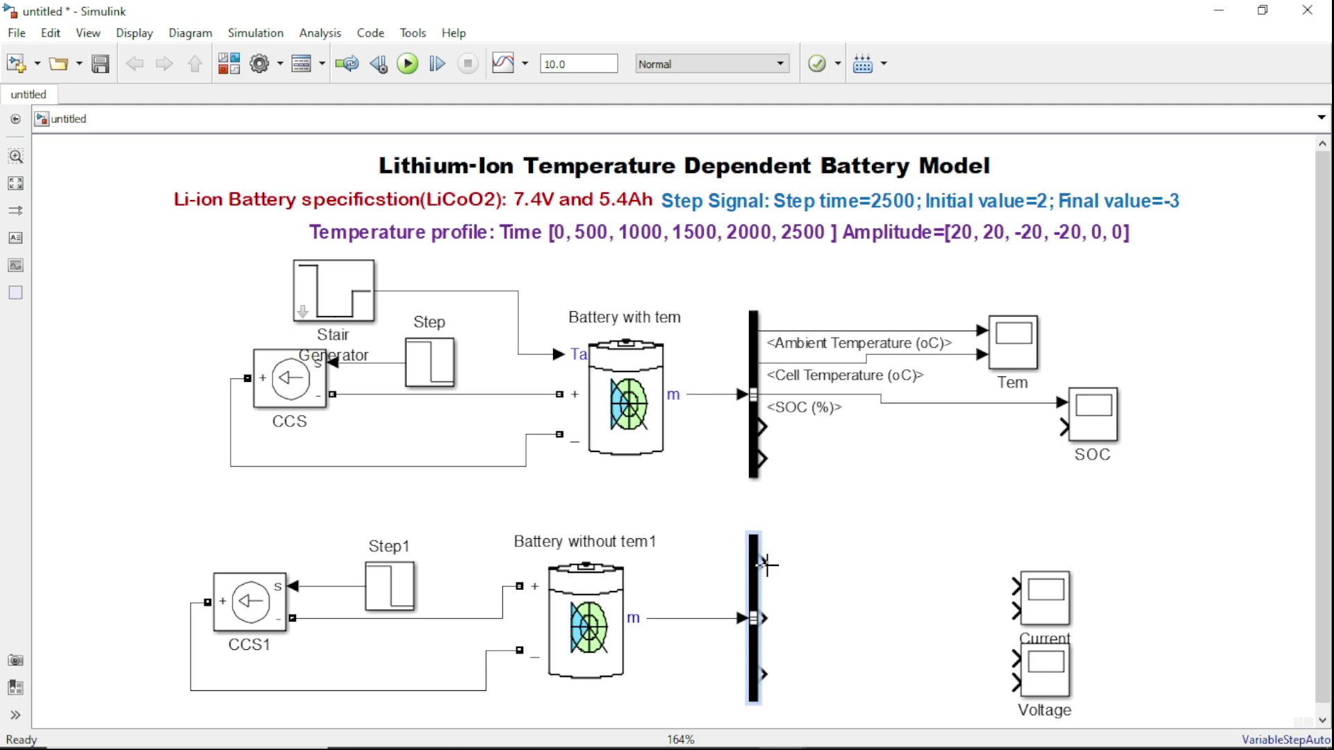
Wire the lower SOC (%) to the SOC scope and both Current (A) outputs to the Current scope
drag(812, 564, 1063, 426)
click(549, 576)
click(880, 635)
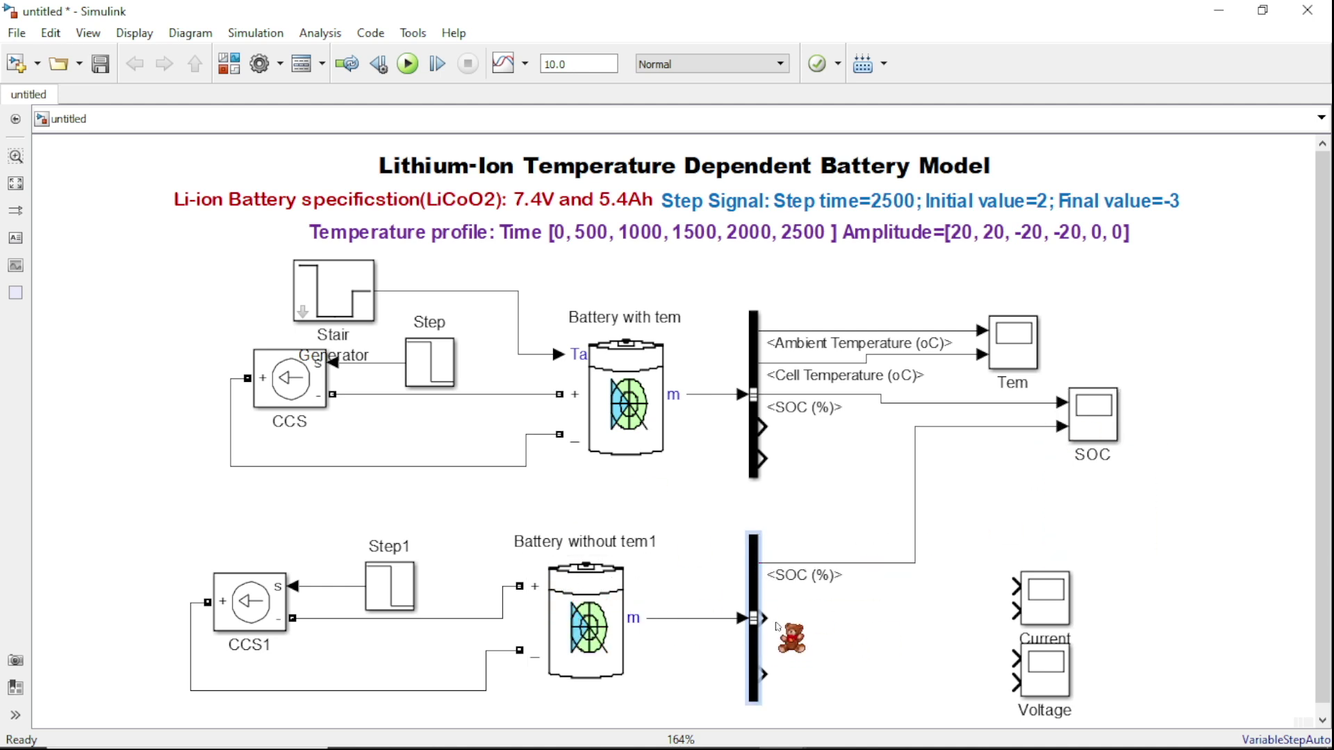
drag(762, 427, 1016, 586)
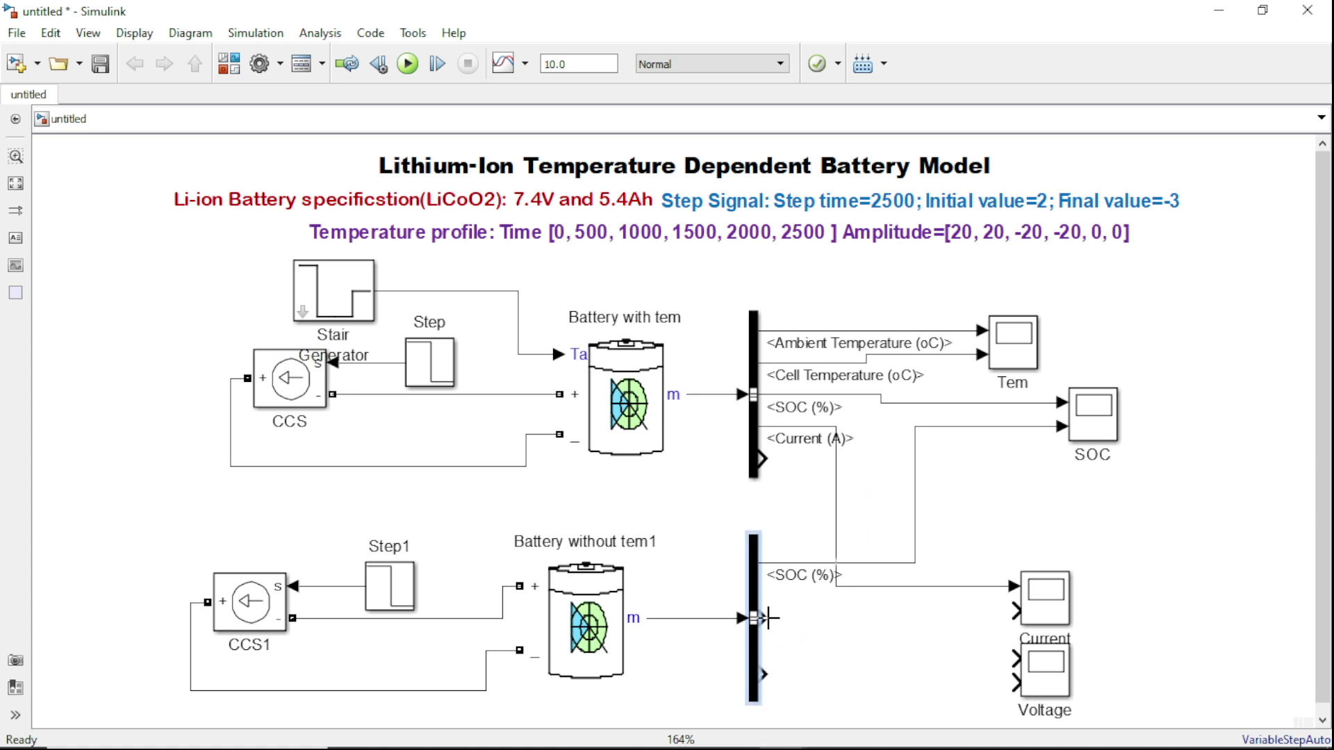
drag(768, 618, 1097, 546)
Align the Voltage scope and connect both batteries' Voltage (V) outputs to it
drag(1042, 674, 905, 693)
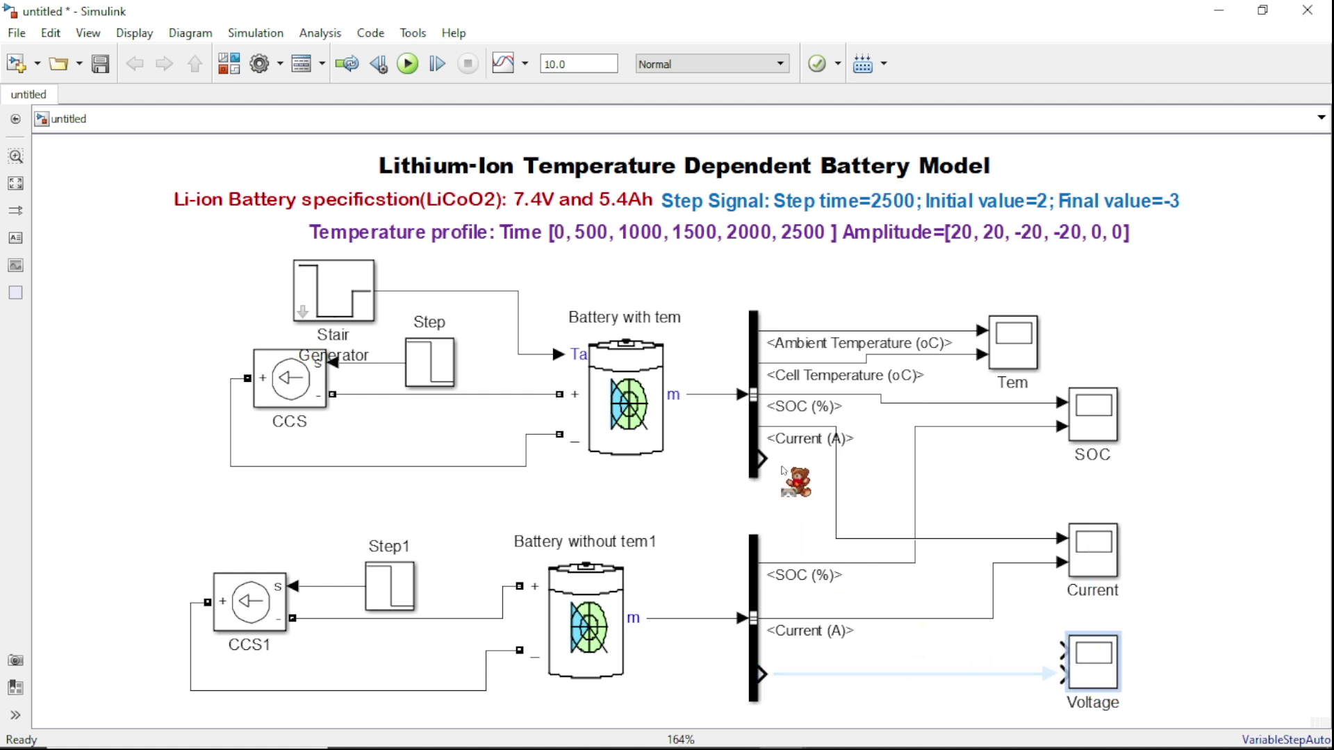
drag(830, 495, 1077, 647)
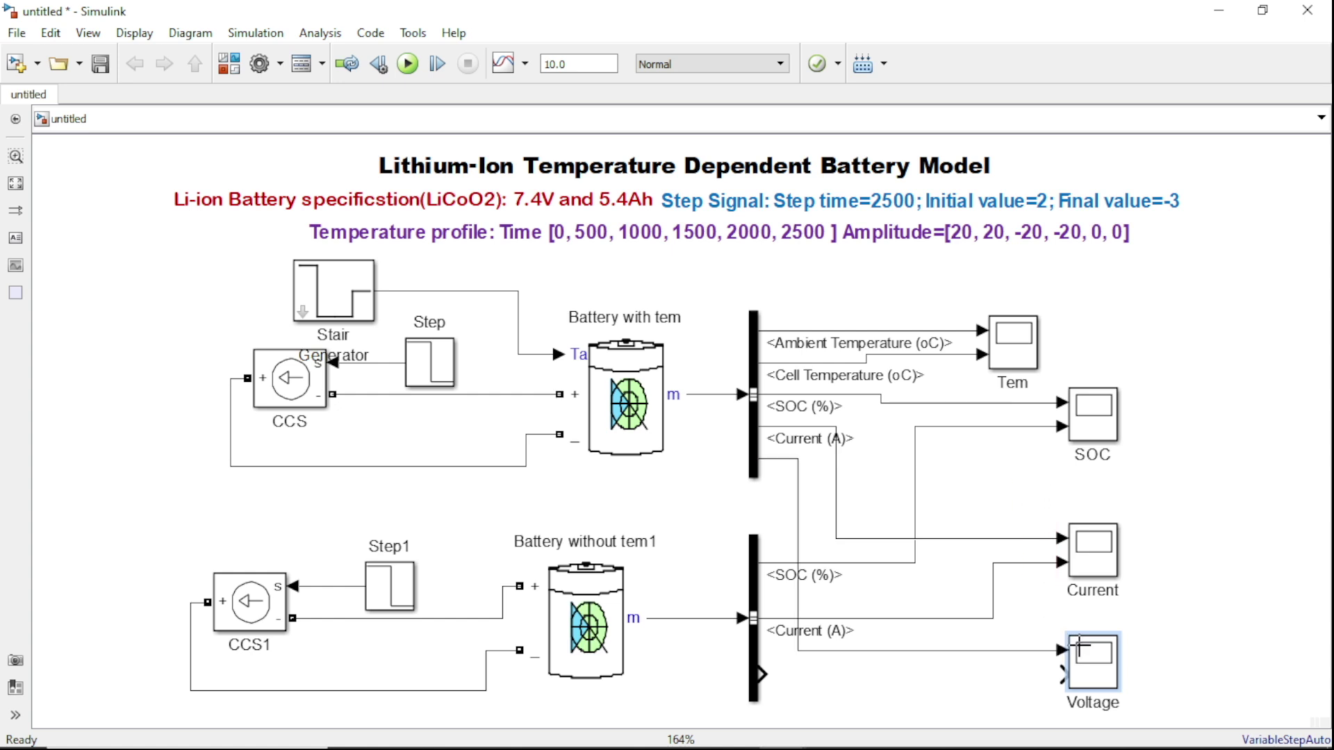
drag(762, 674, 1108, 691)
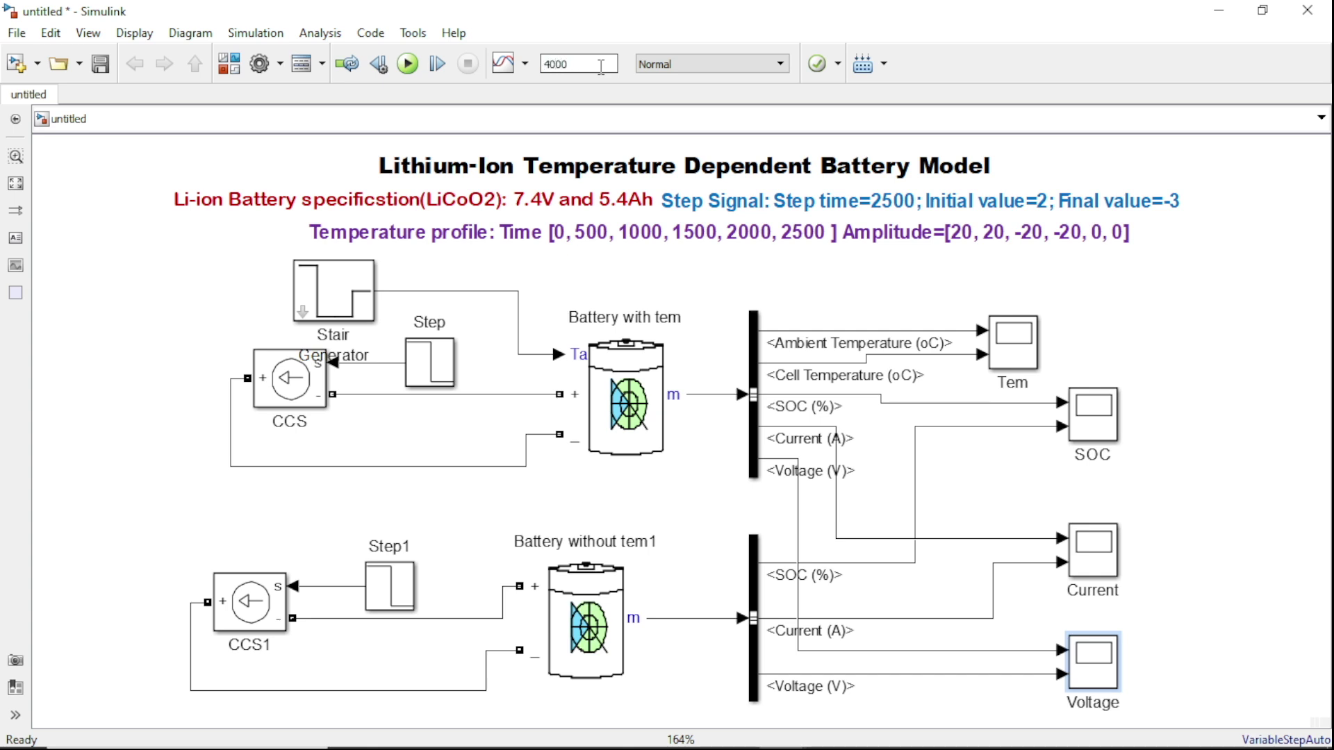
After a failed run, add a Continuous powergui block from the library at the model's top-left
click(408, 65)
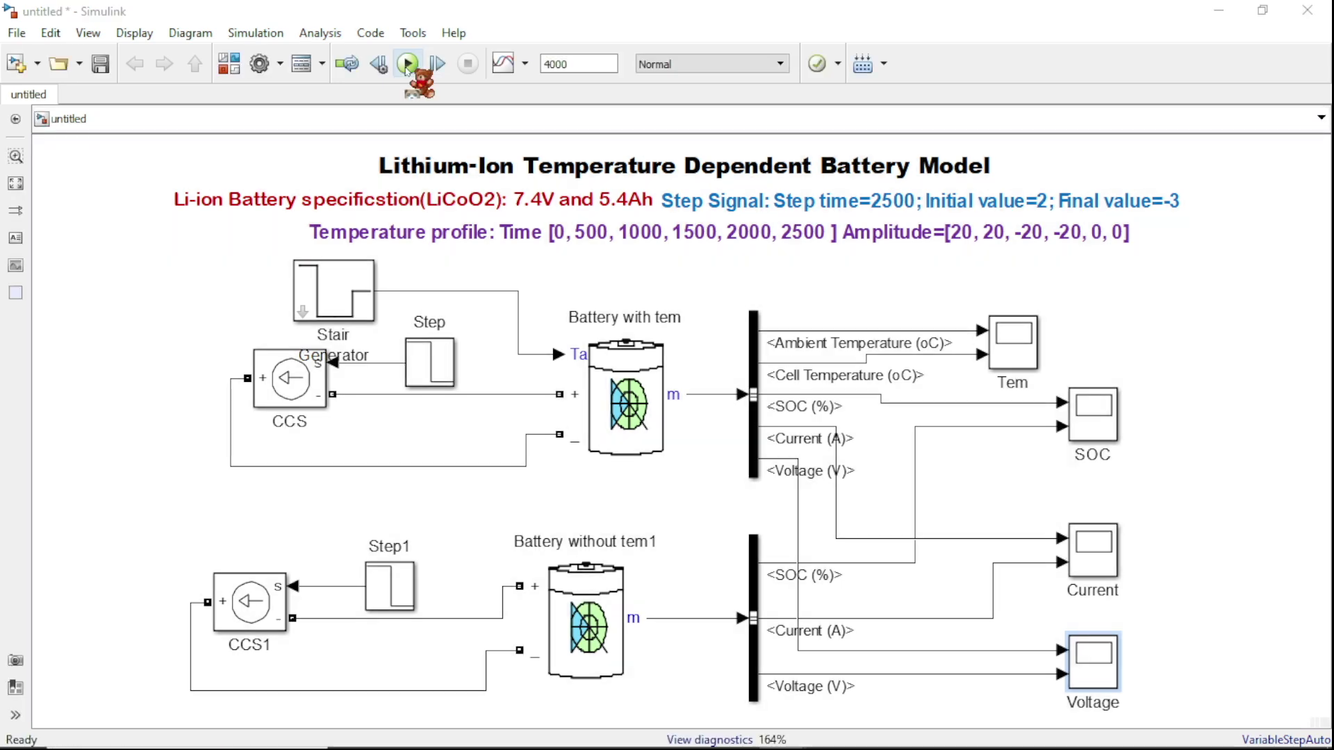
click(977, 209)
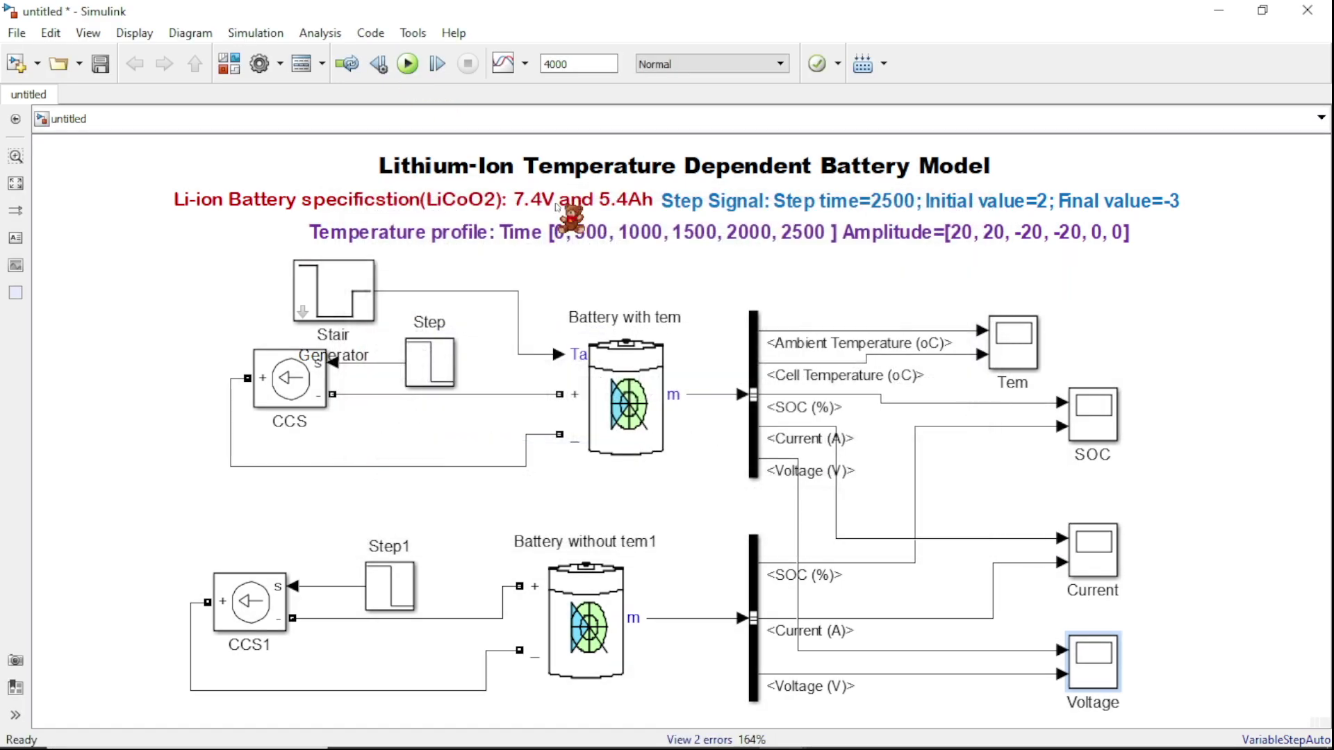
click(230, 64)
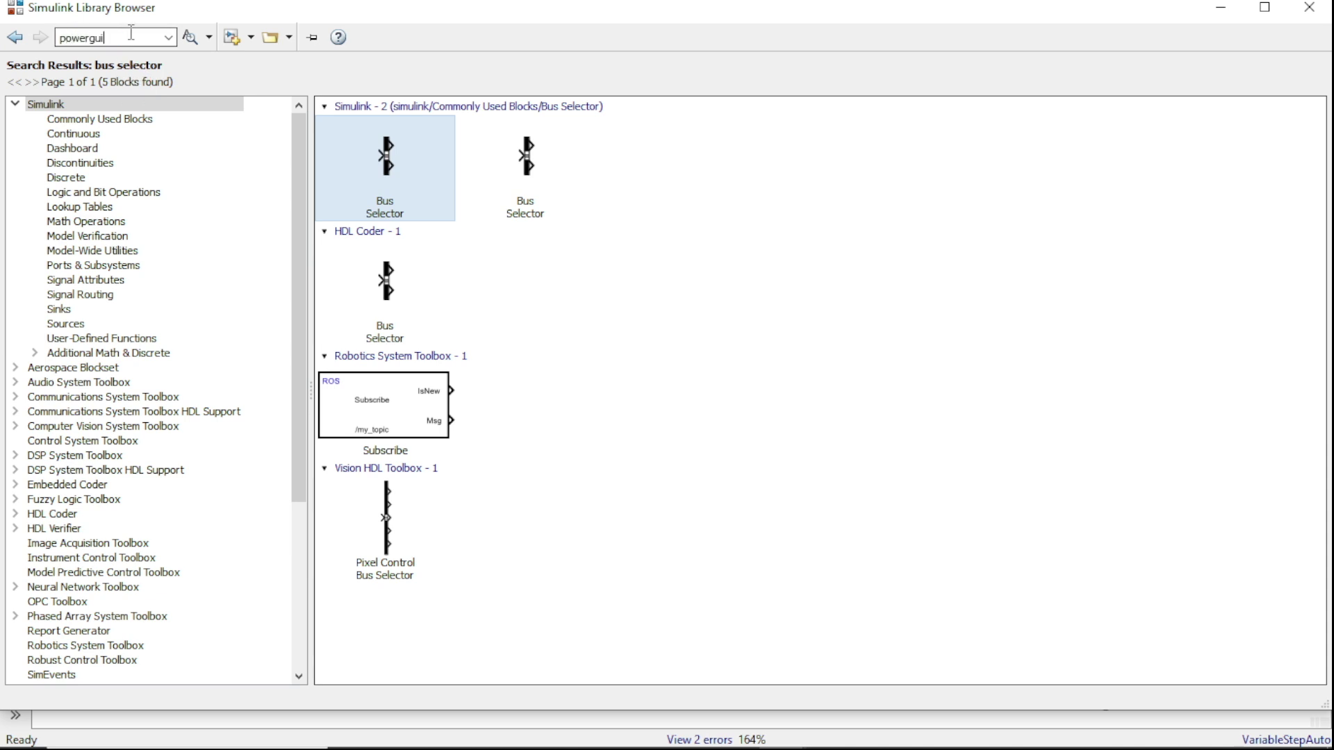
click(190, 36)
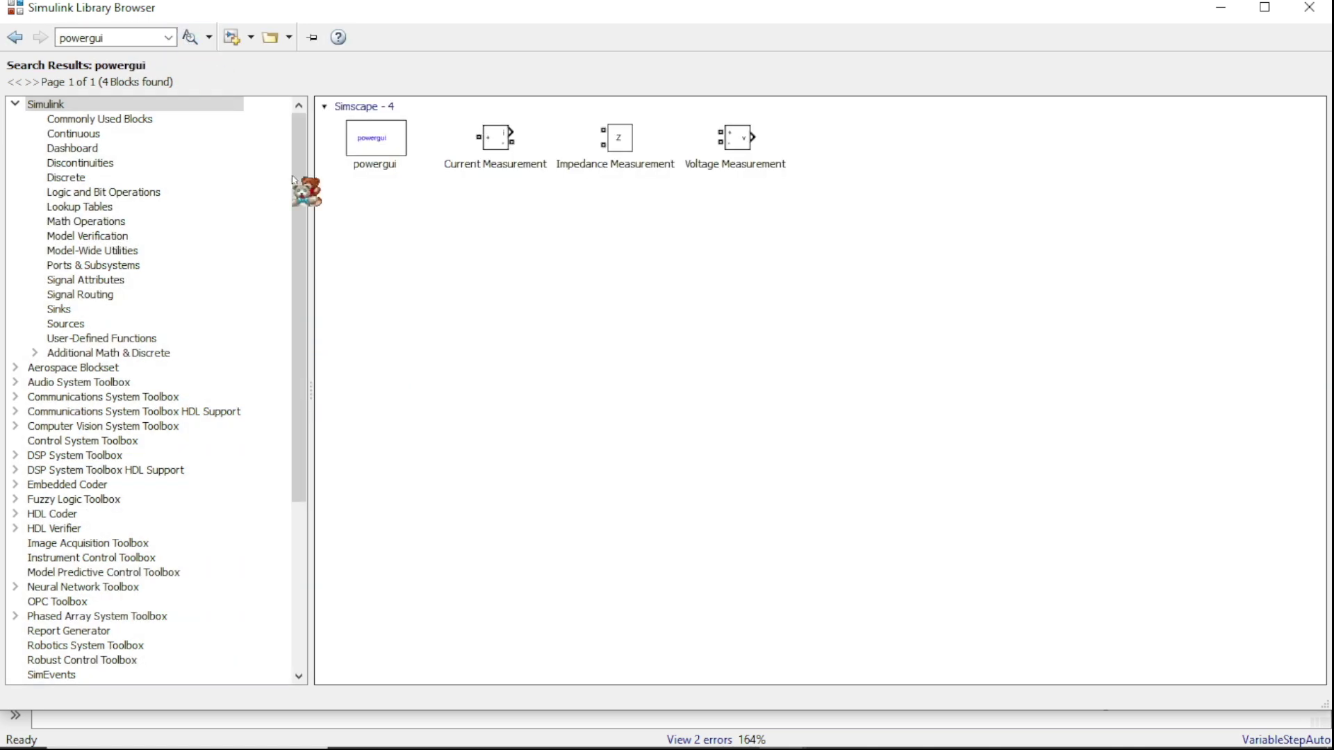
right_click(397, 149)
click(429, 155)
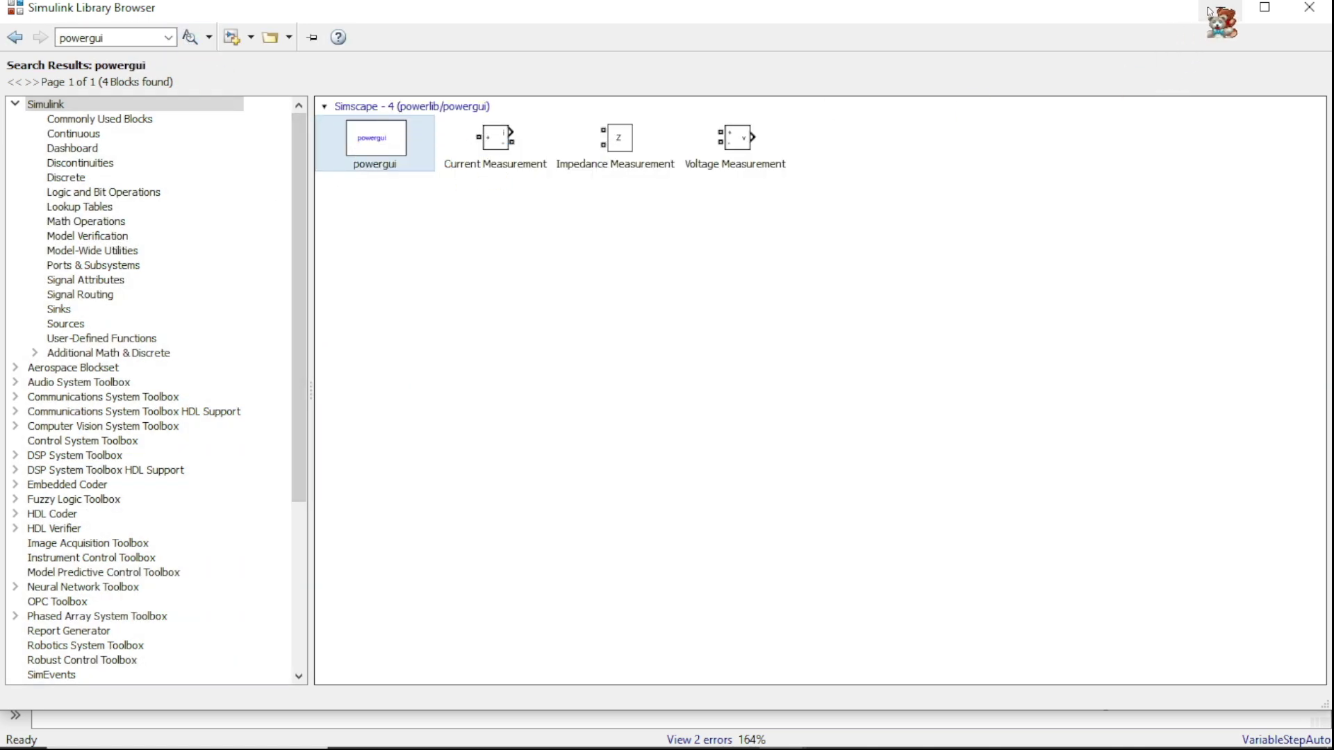
click(1220, 9)
drag(641, 439, 178, 271)
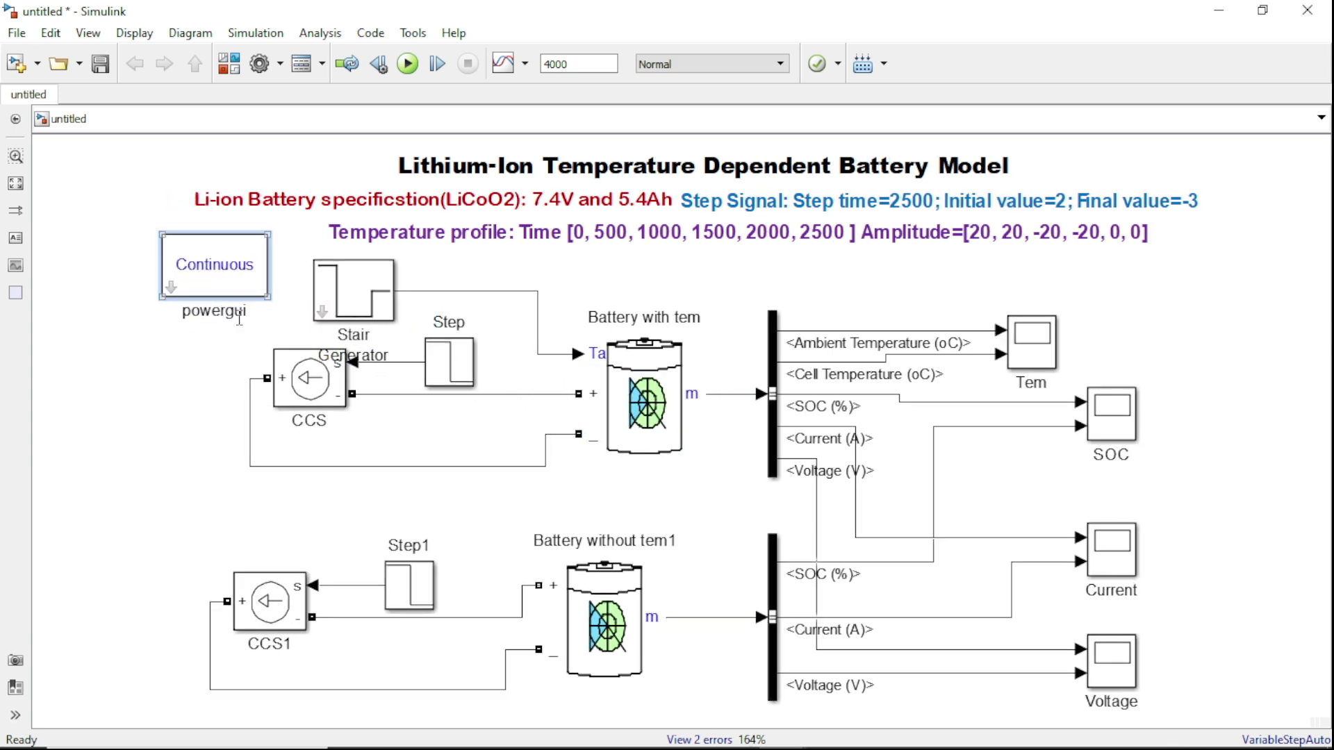
Run the simulation and stop it at about 0.39 s of simulated time
click(408, 64)
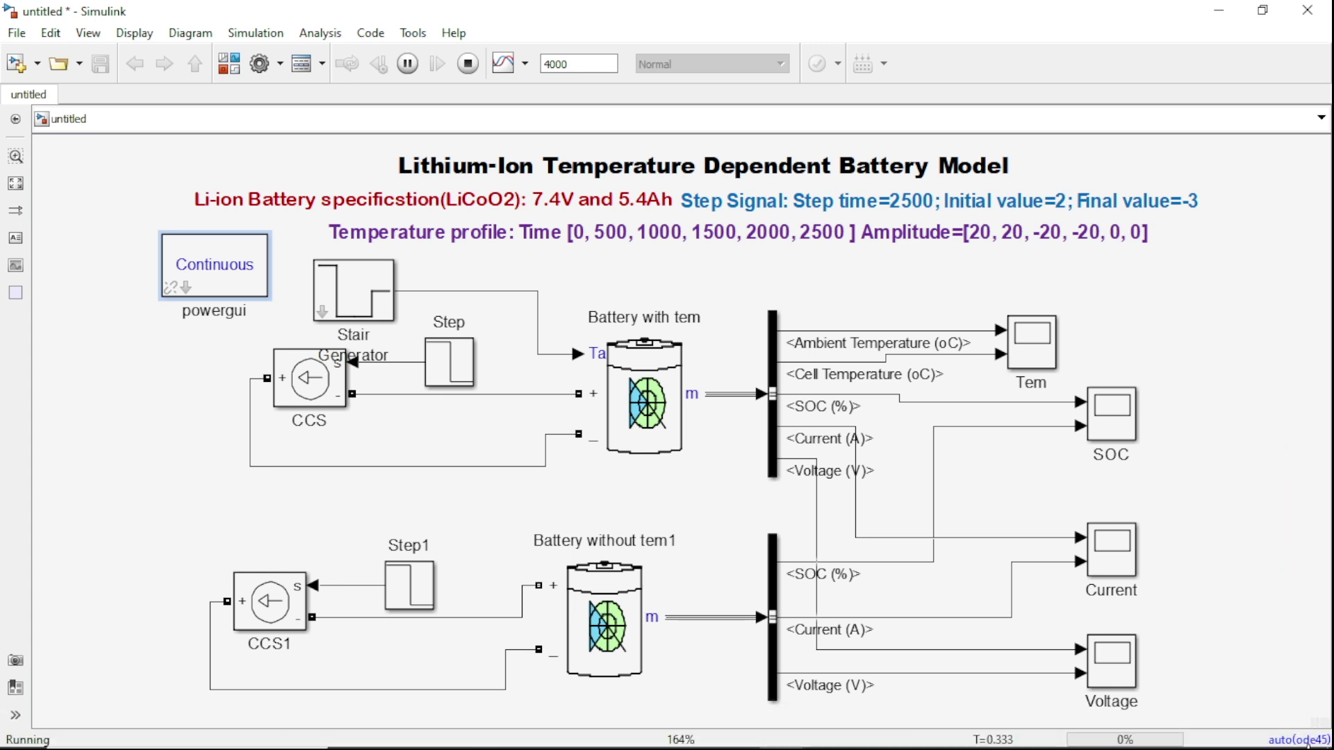
click(470, 64)
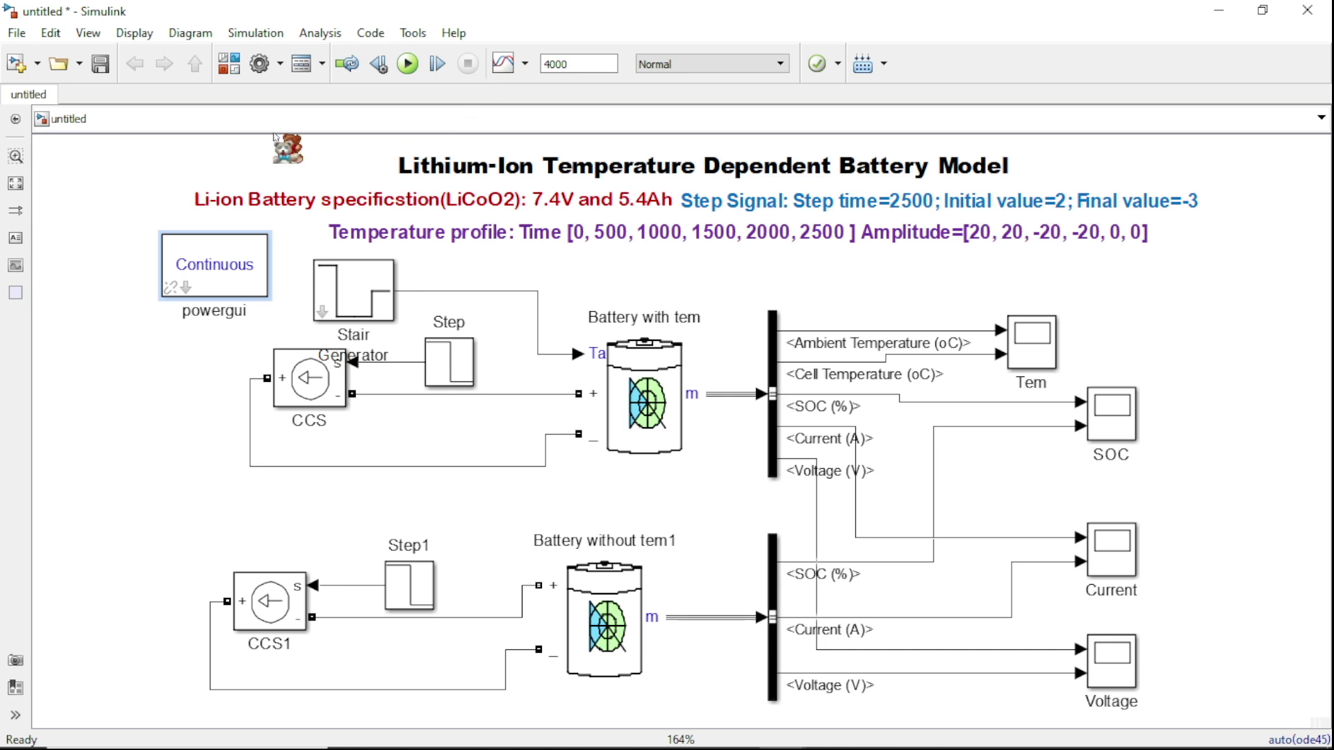
Set the solver to ode23tb (stiff/TR-BDF2) in Configuration Parameters and rerun the simulation
click(259, 64)
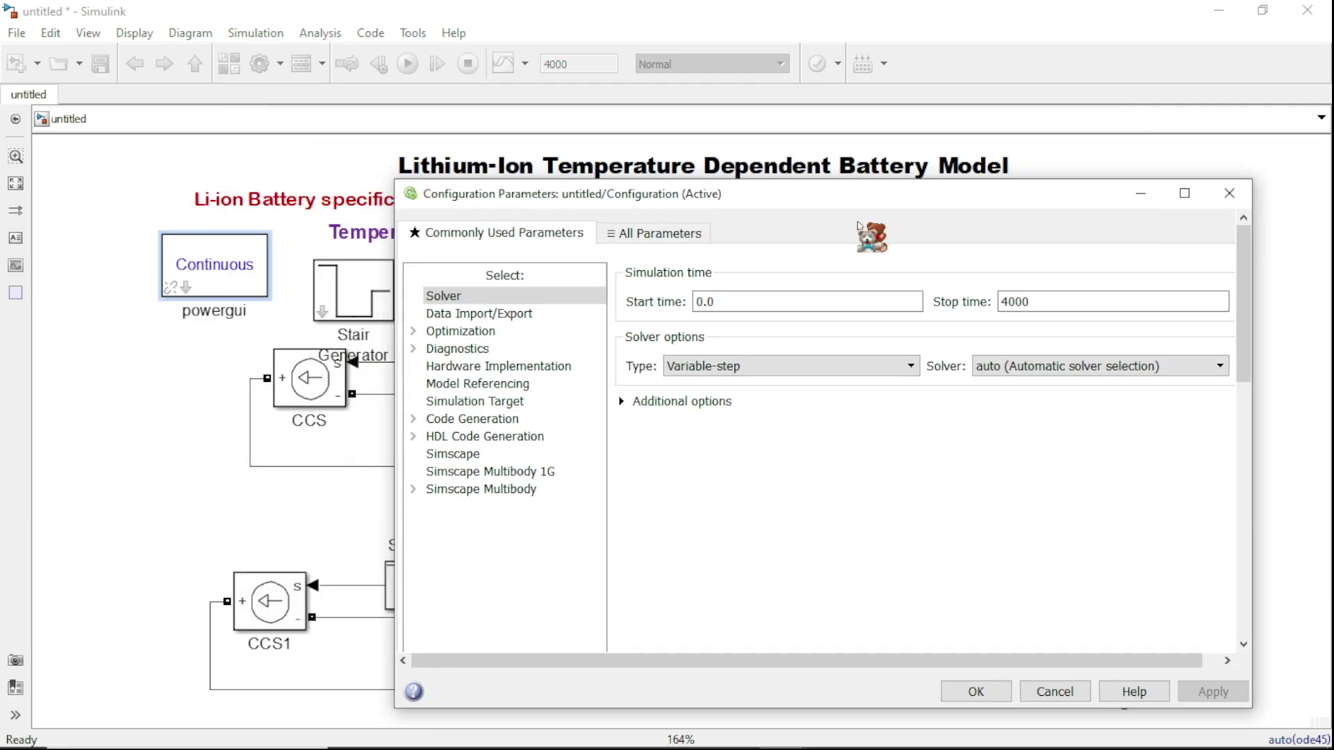
key(Escape)
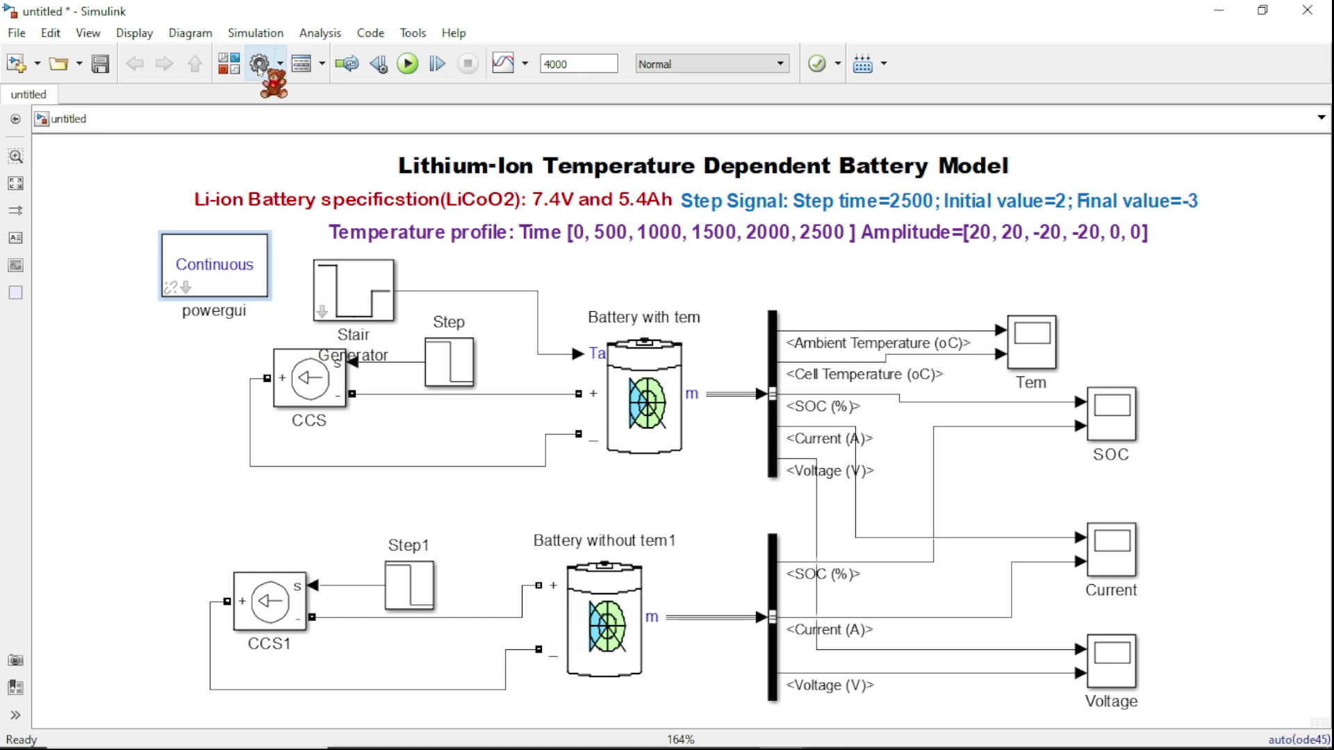
click(260, 66)
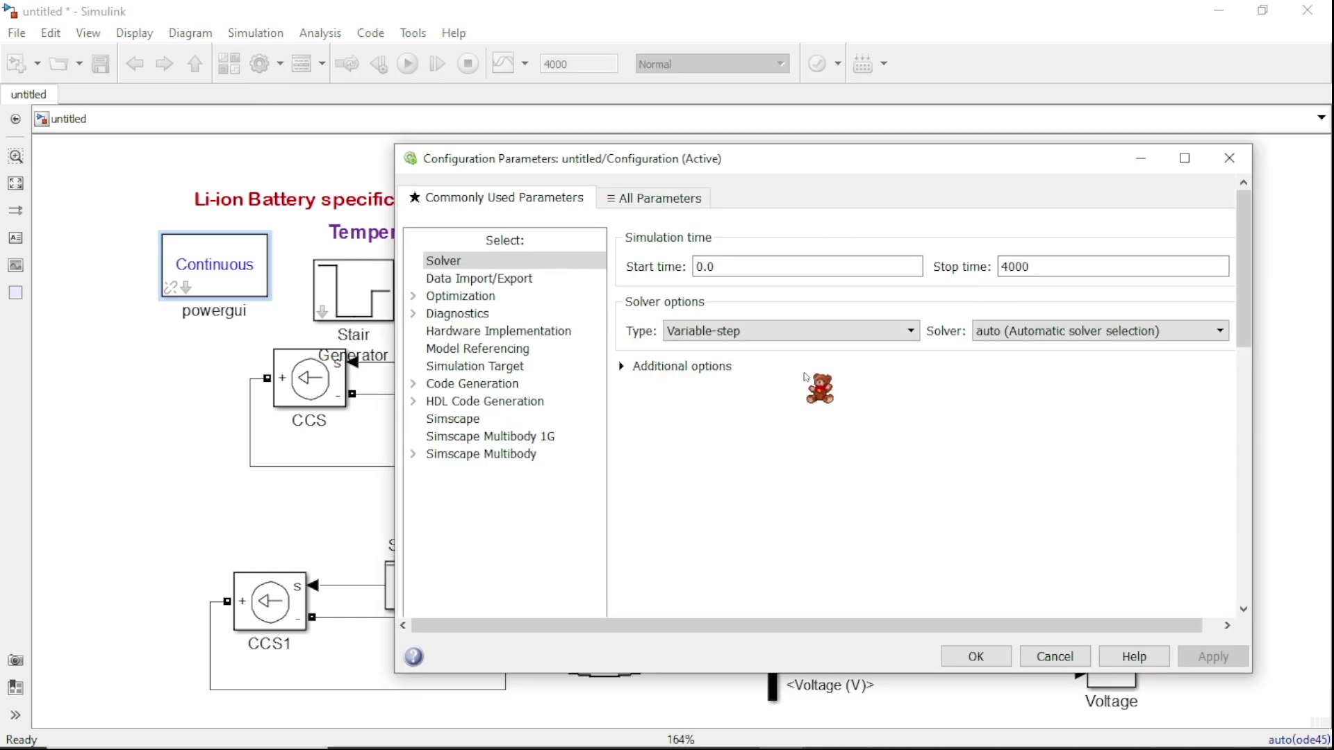
click(1059, 331)
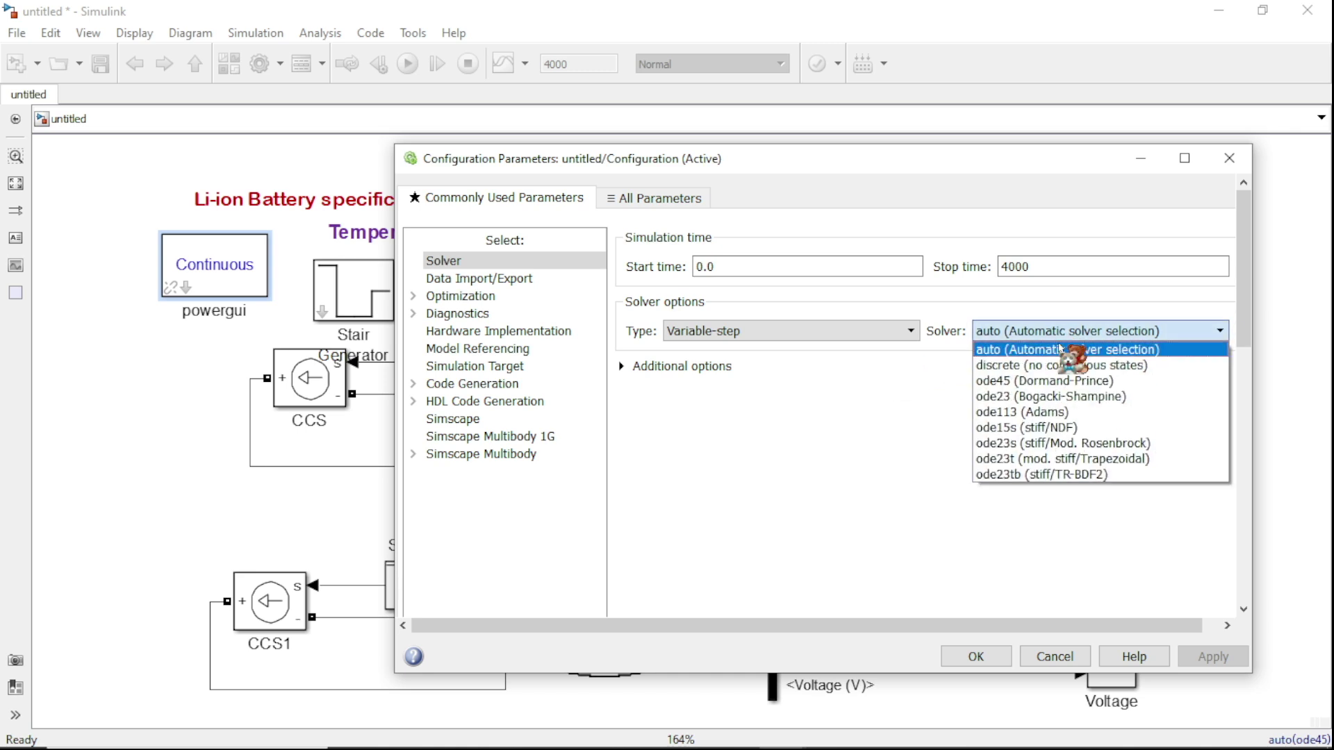
click(1042, 475)
click(1215, 660)
click(976, 657)
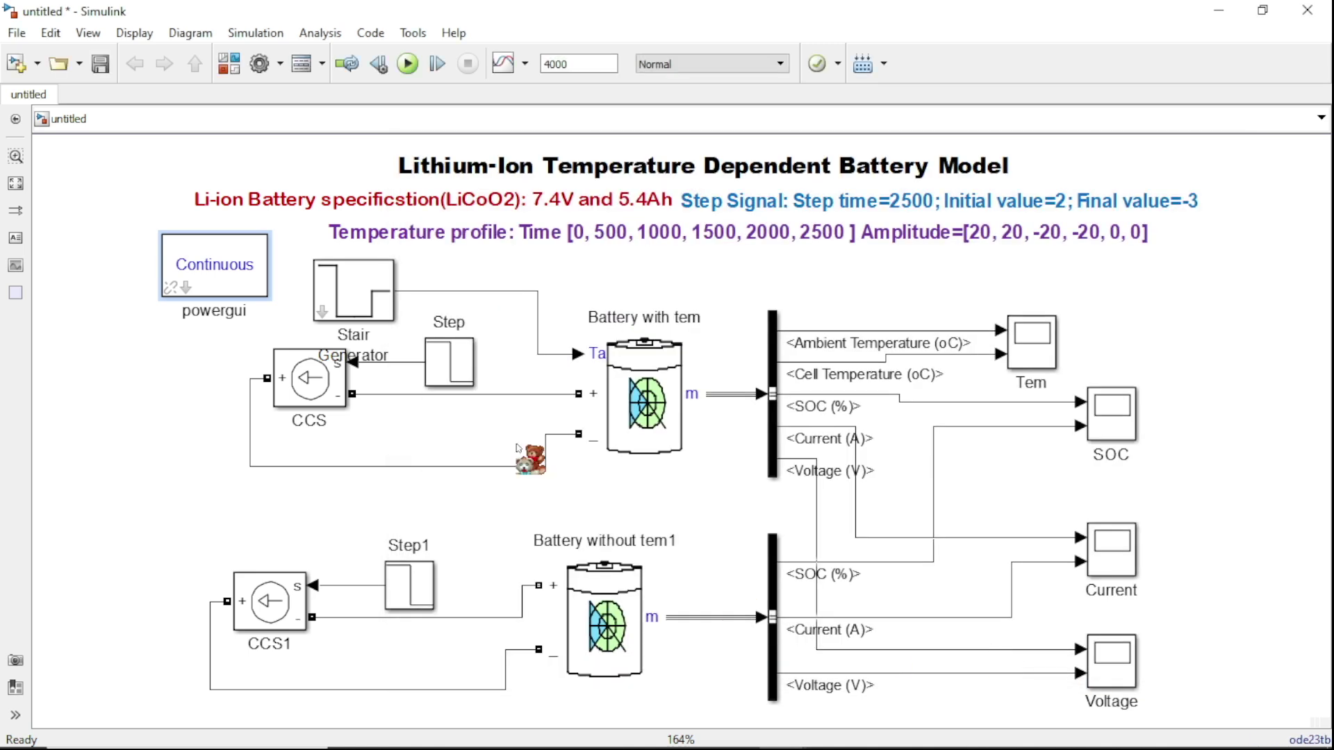
click(409, 64)
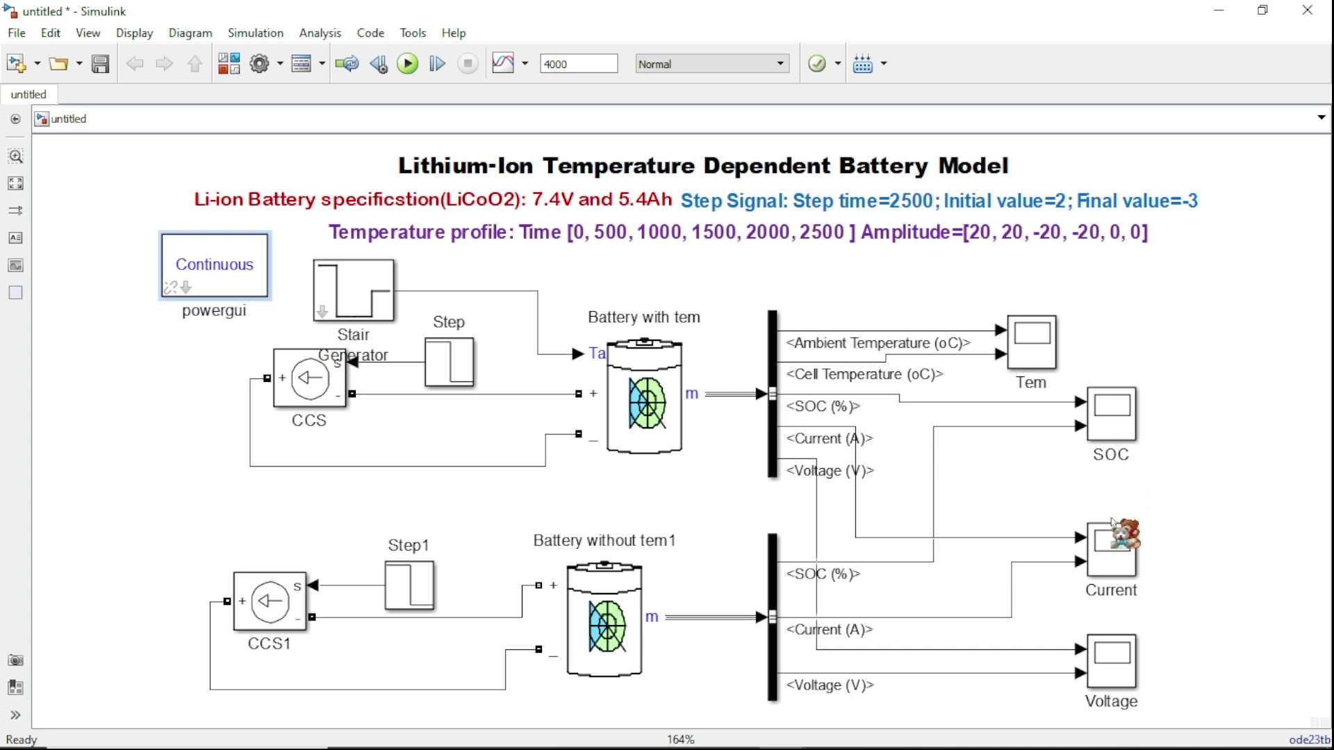
Open the SOC plot at the top-left and a shrunken Current plot
double_click(1113, 419)
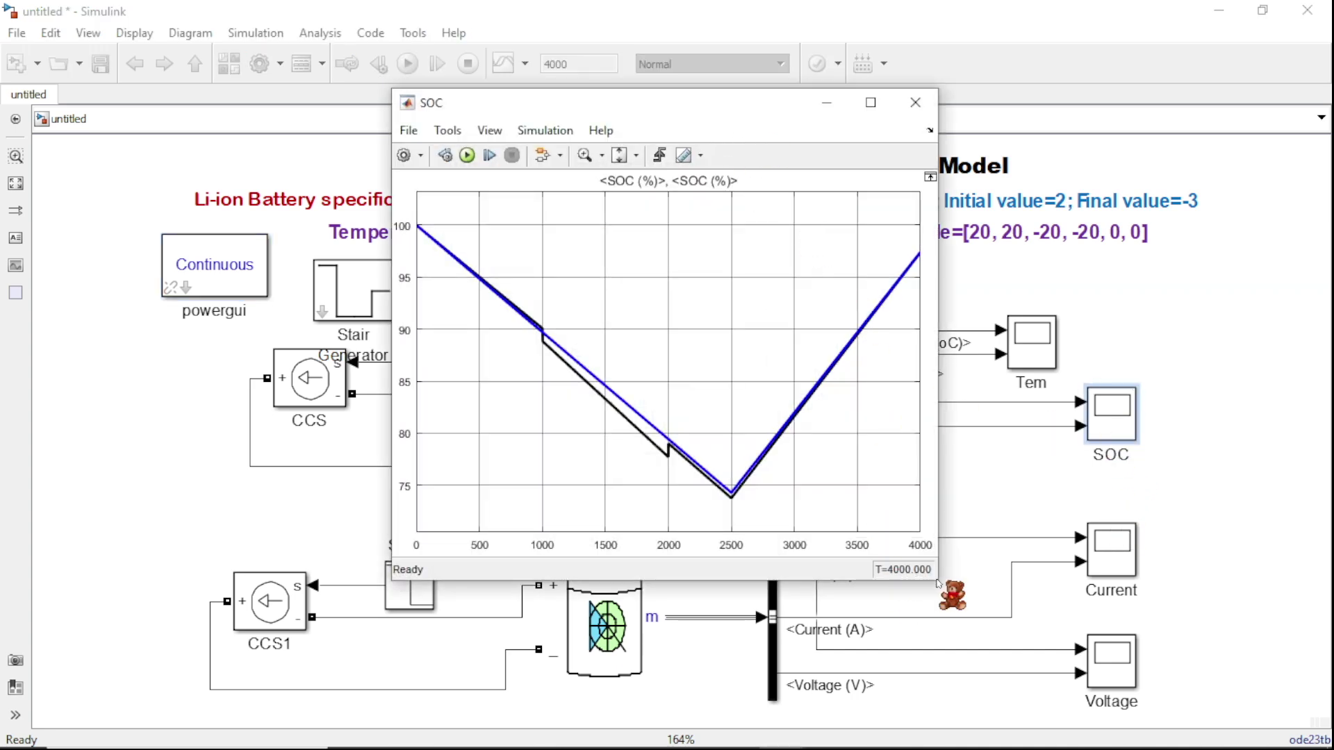
drag(938, 584, 900, 583)
drag(723, 102, 345, 17)
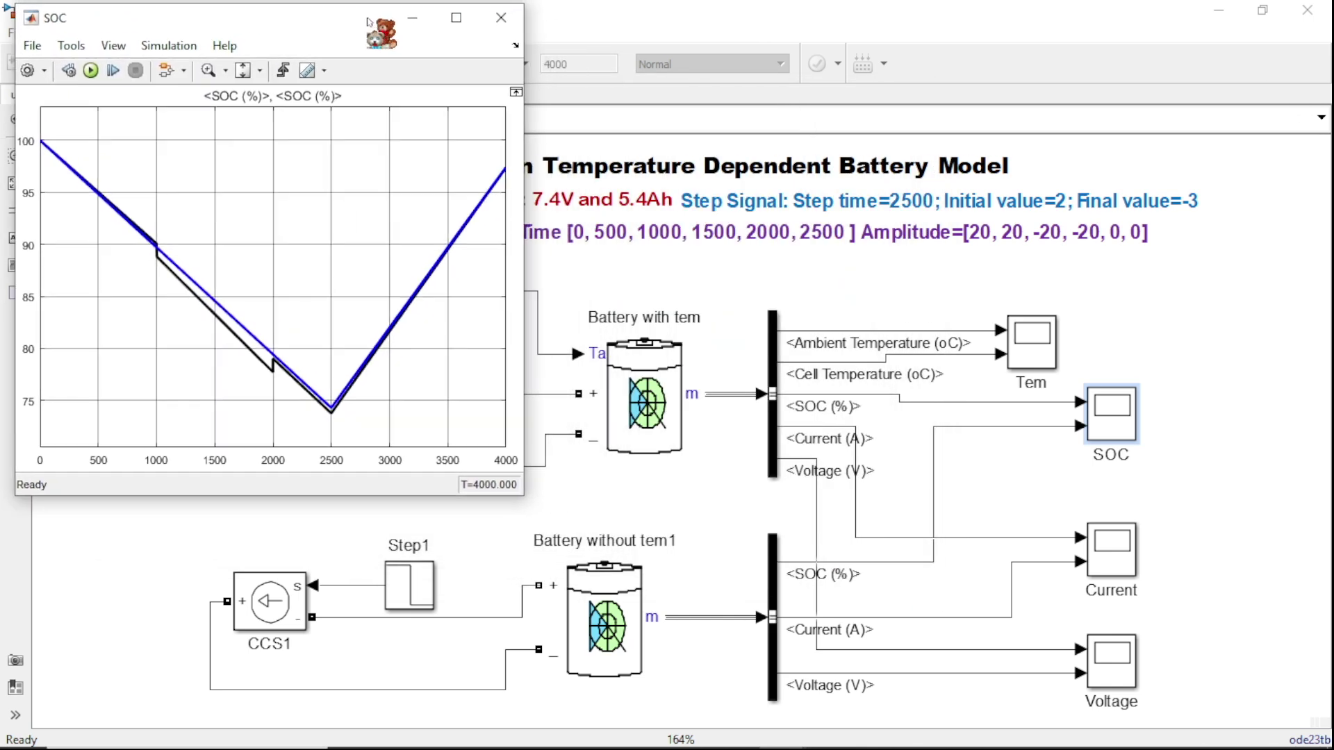
double_click(1129, 594)
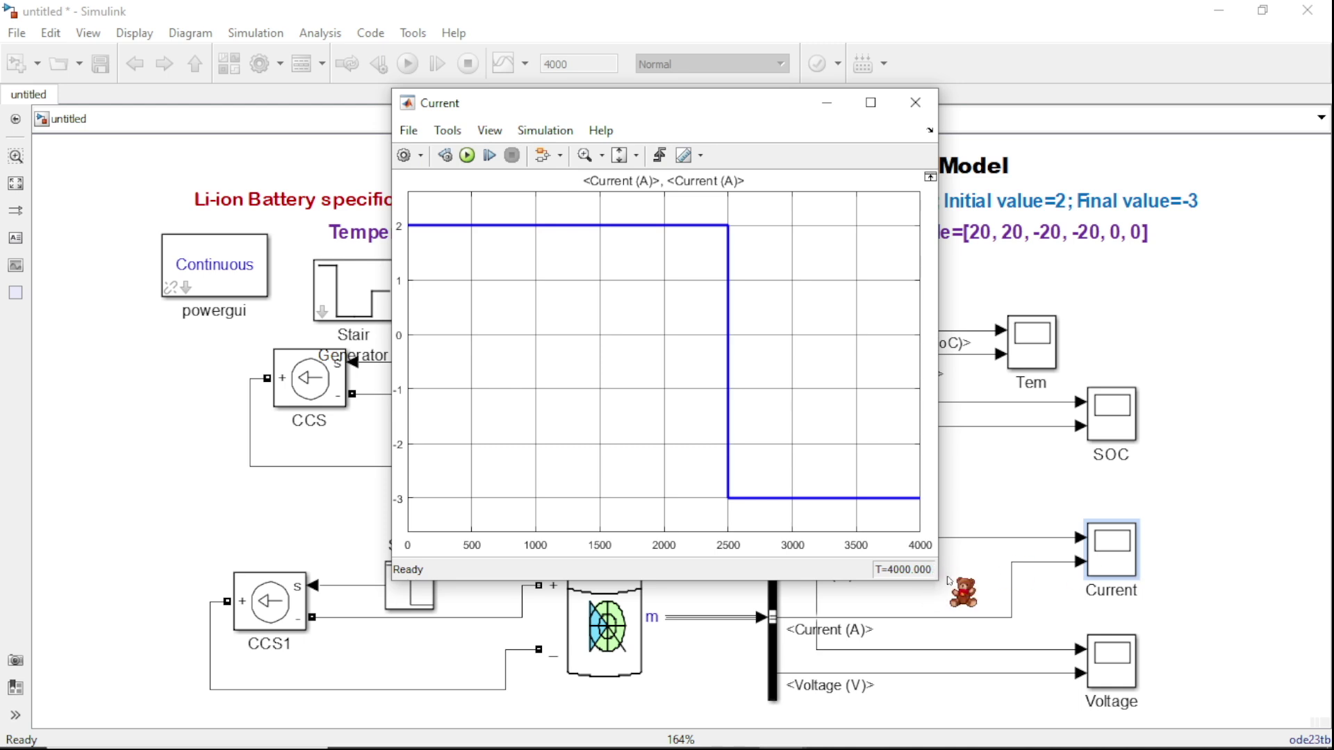
drag(940, 580, 806, 473)
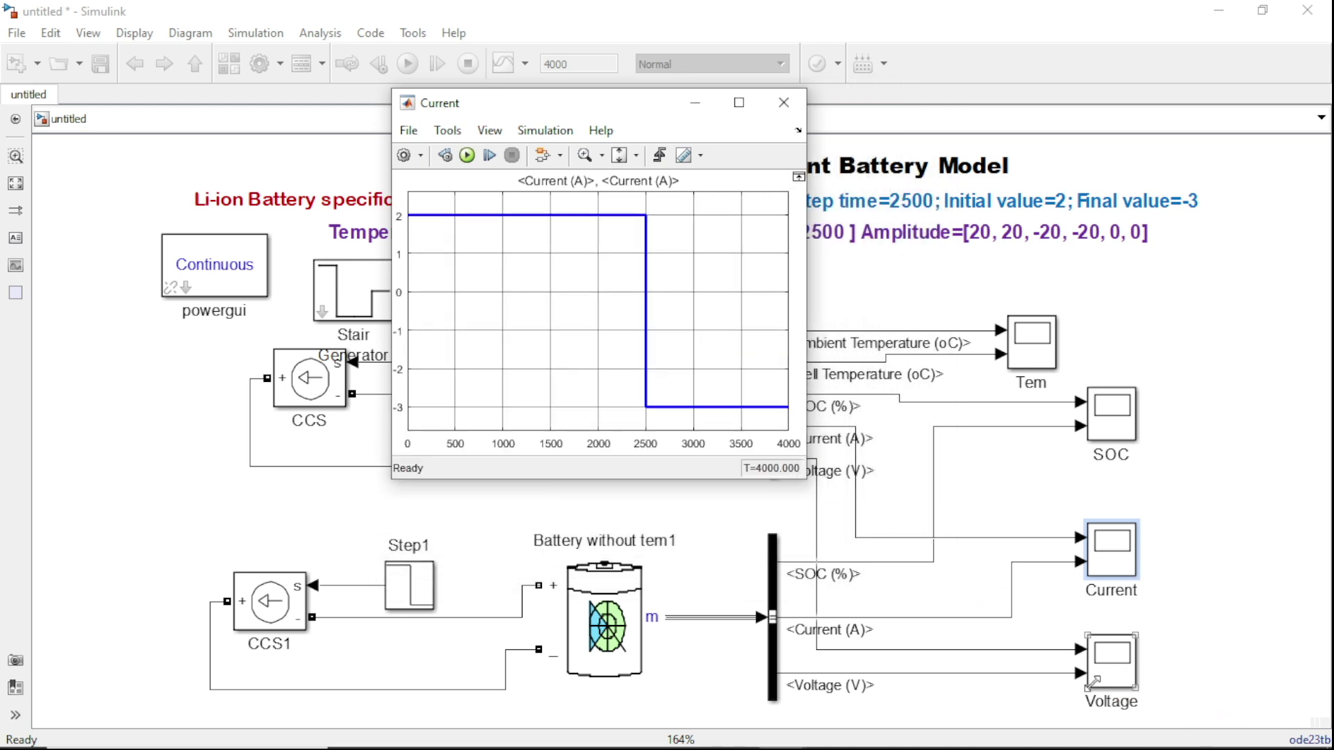
Open the Voltage plot at reduced size and the Tem plot moved aside
double_click(1104, 677)
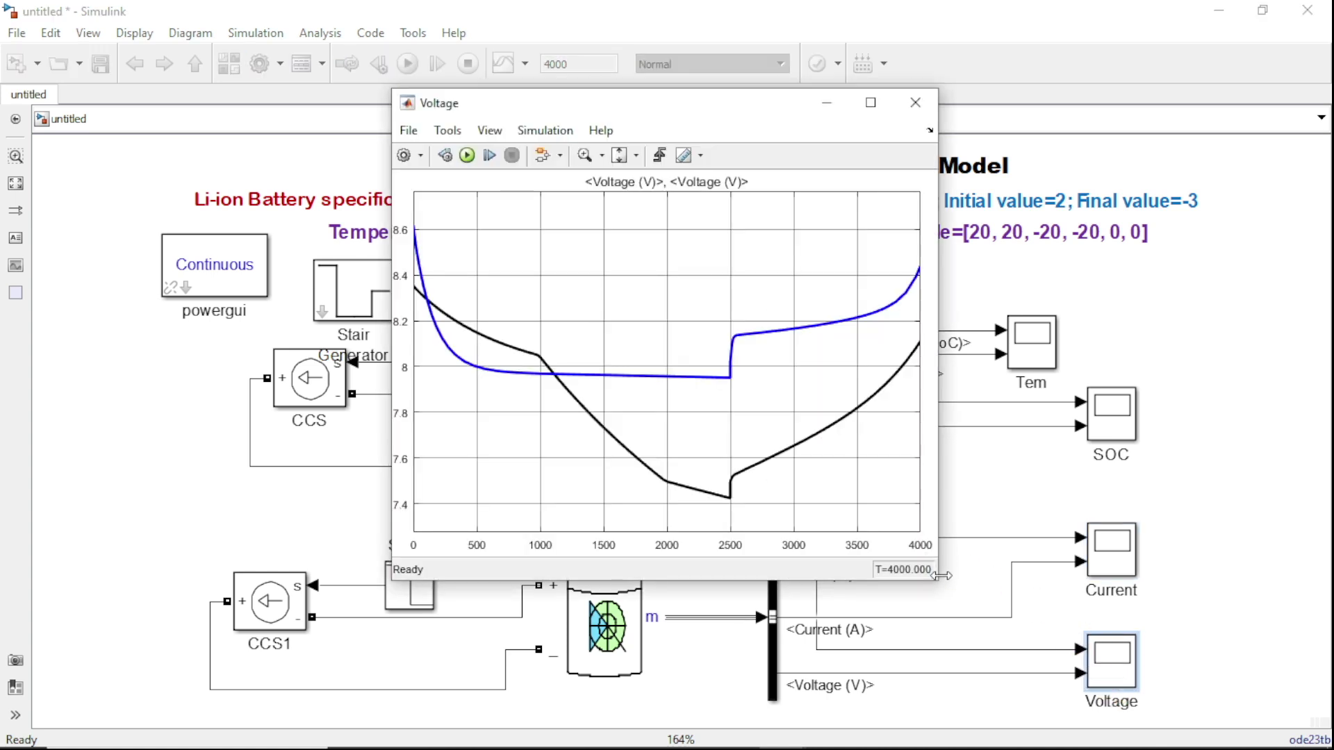
drag(937, 582, 874, 530)
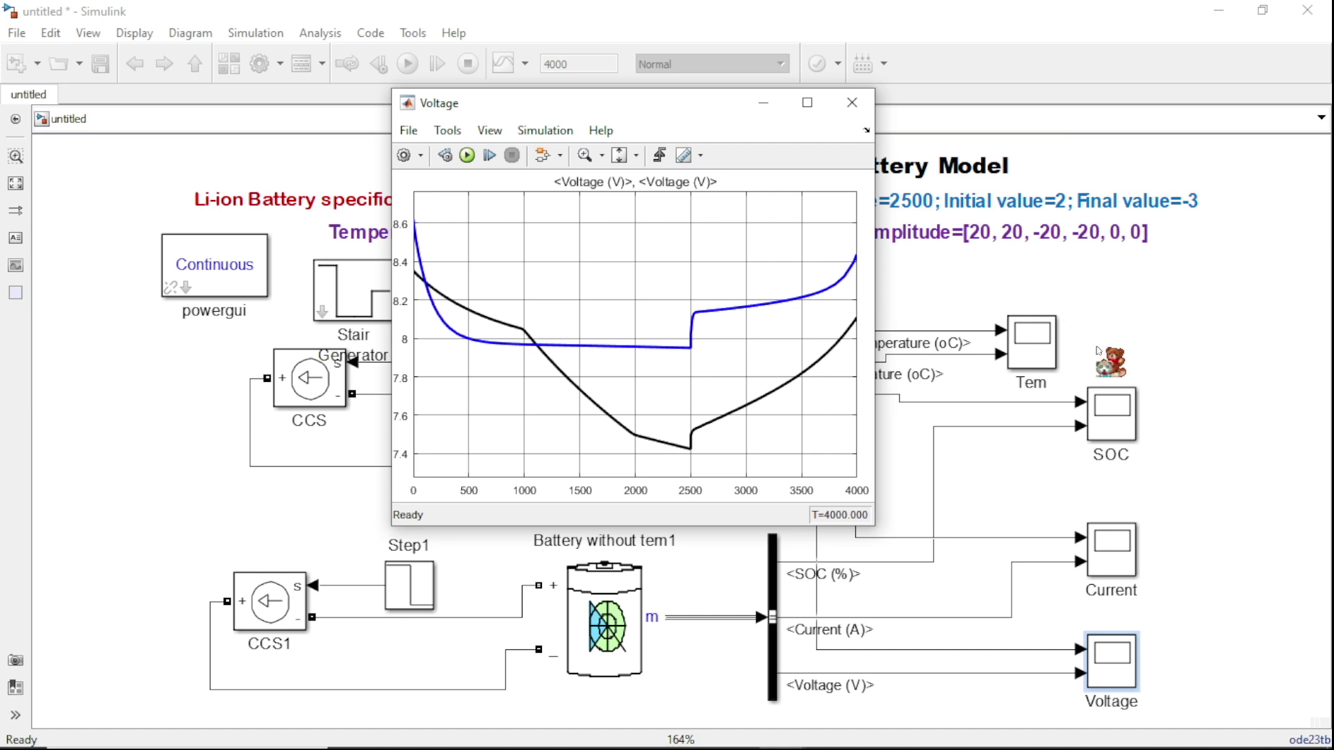
double_click(1034, 345)
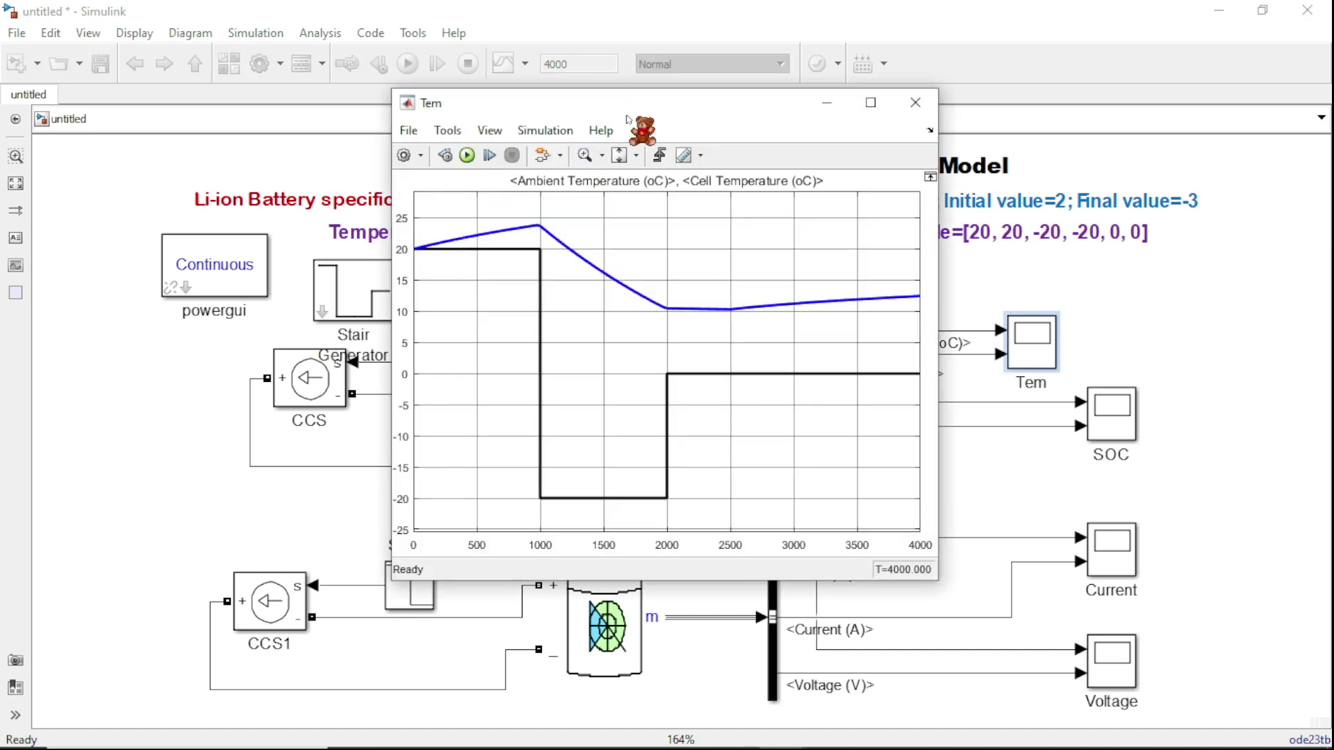
drag(630, 117, 805, 106)
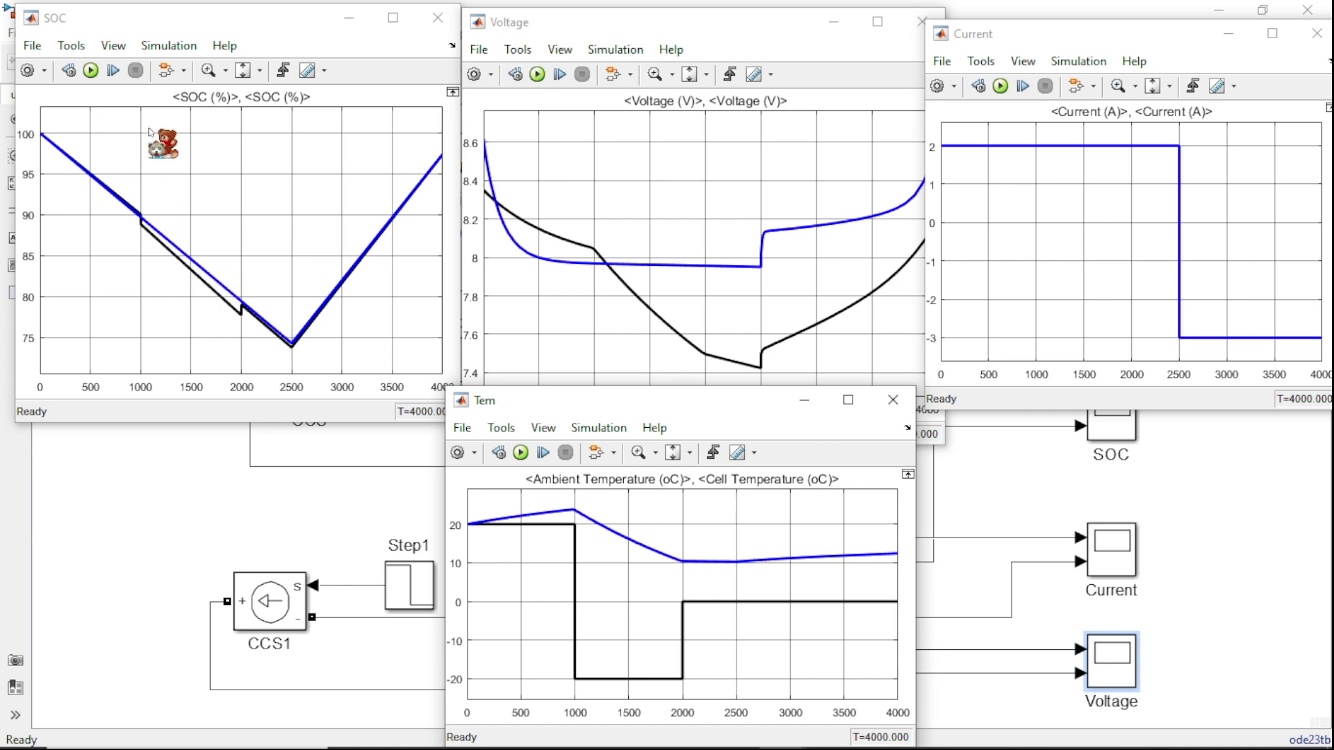
Zoom the SOC plot in twice, down to the curves around 2500 s
click(208, 70)
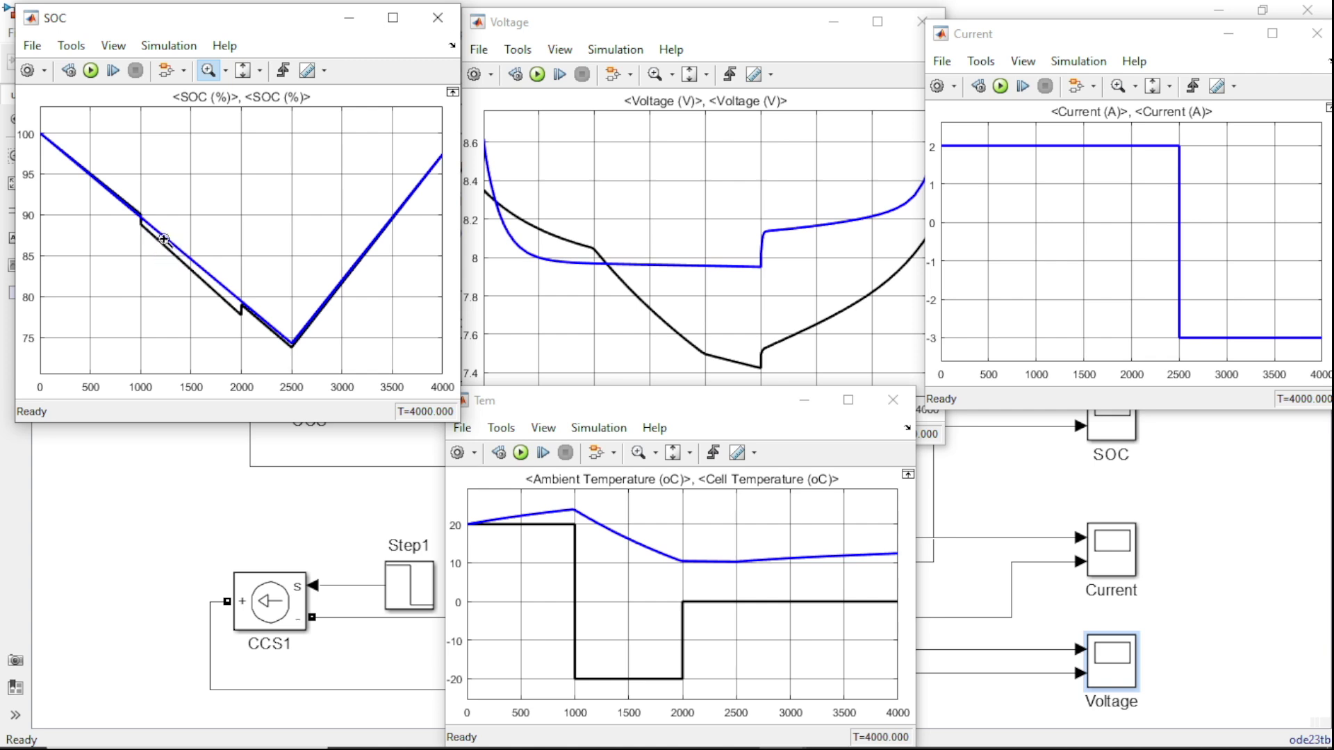
drag(161, 233, 337, 410)
drag(246, 211, 378, 323)
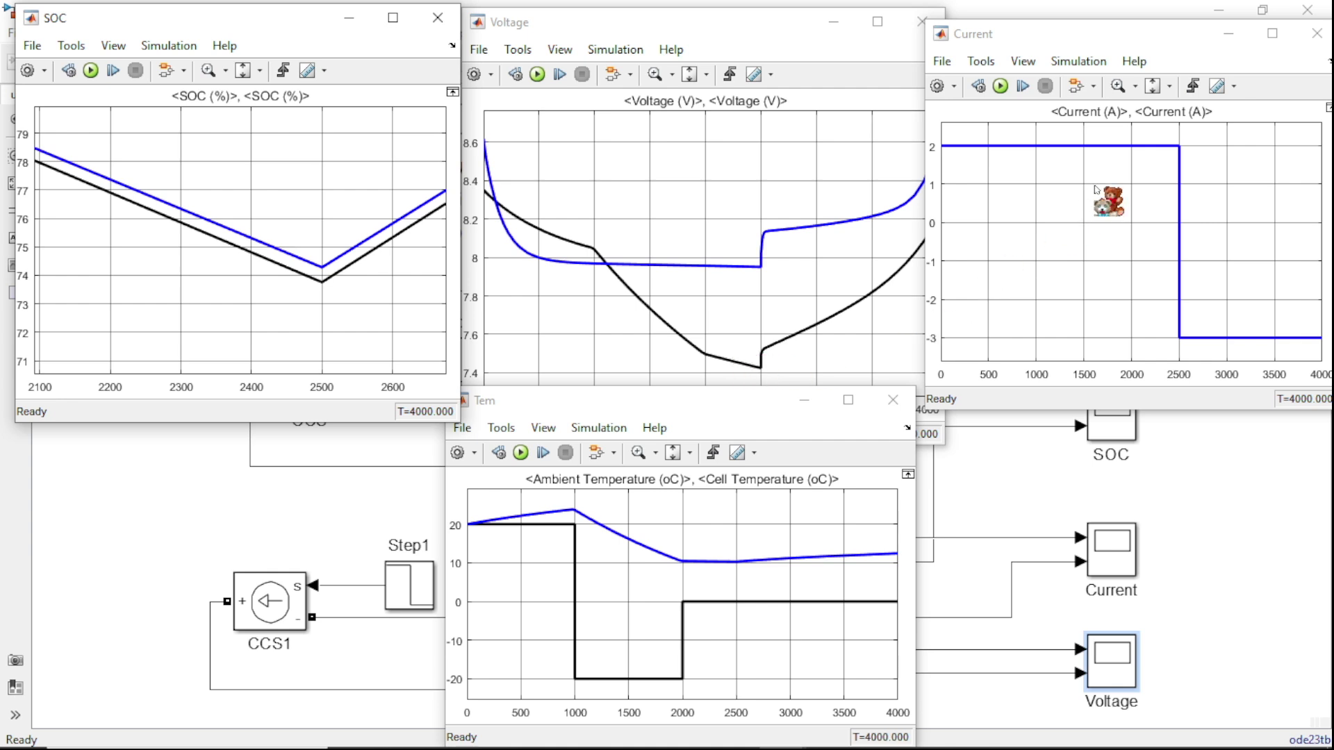
drag(736, 400, 820, 332)
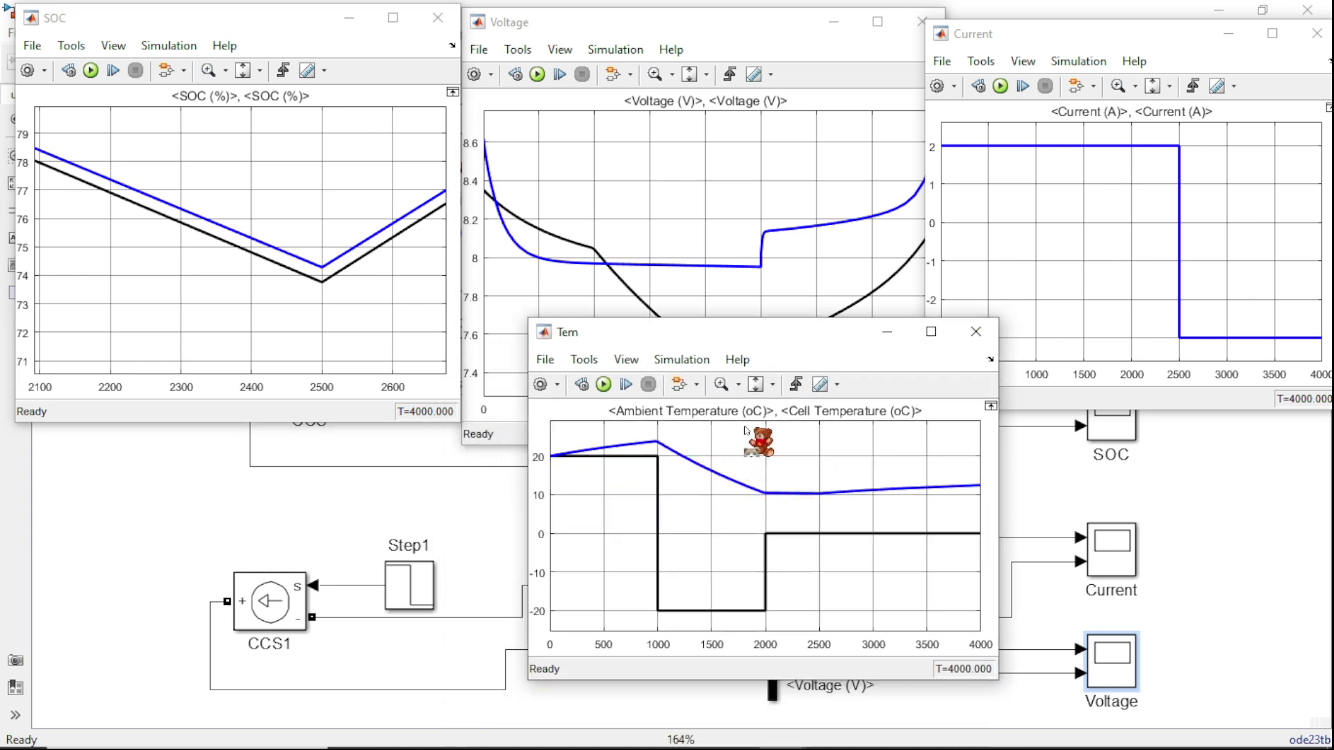